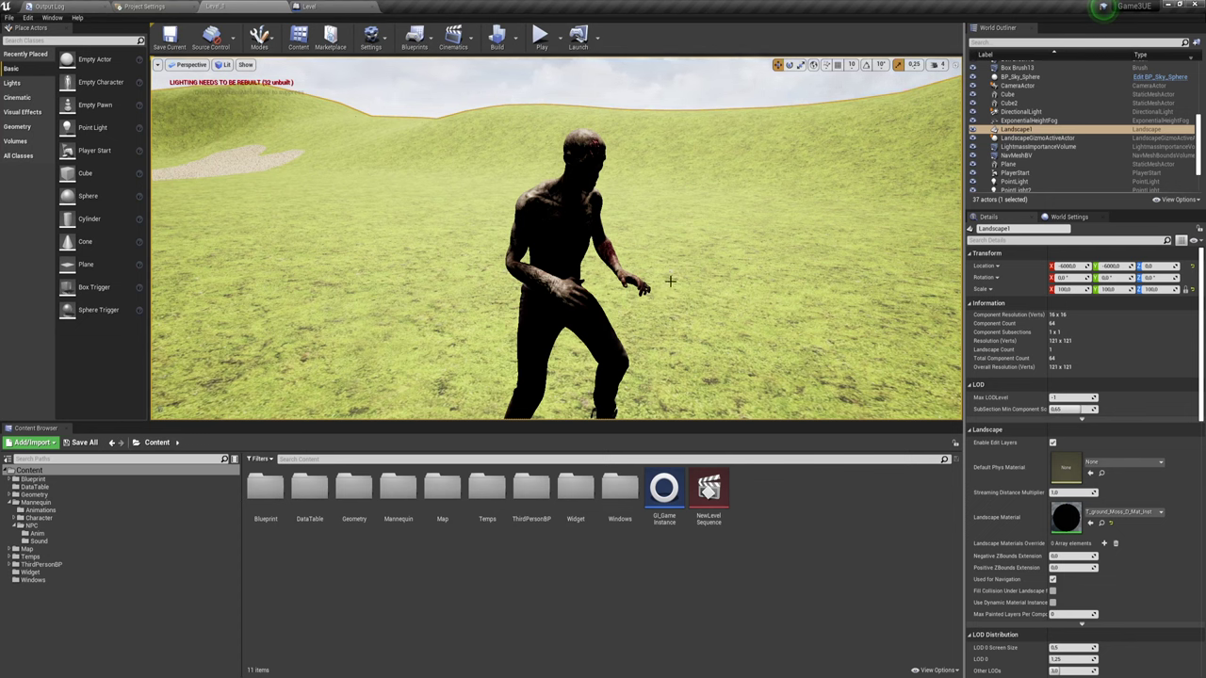
# Frame both zombies on the grassy landscape and select the old NewLevelSequence asset.
pyautogui.moveTo(737, 230); pyautogui.dragTo(754, 243, button='right')
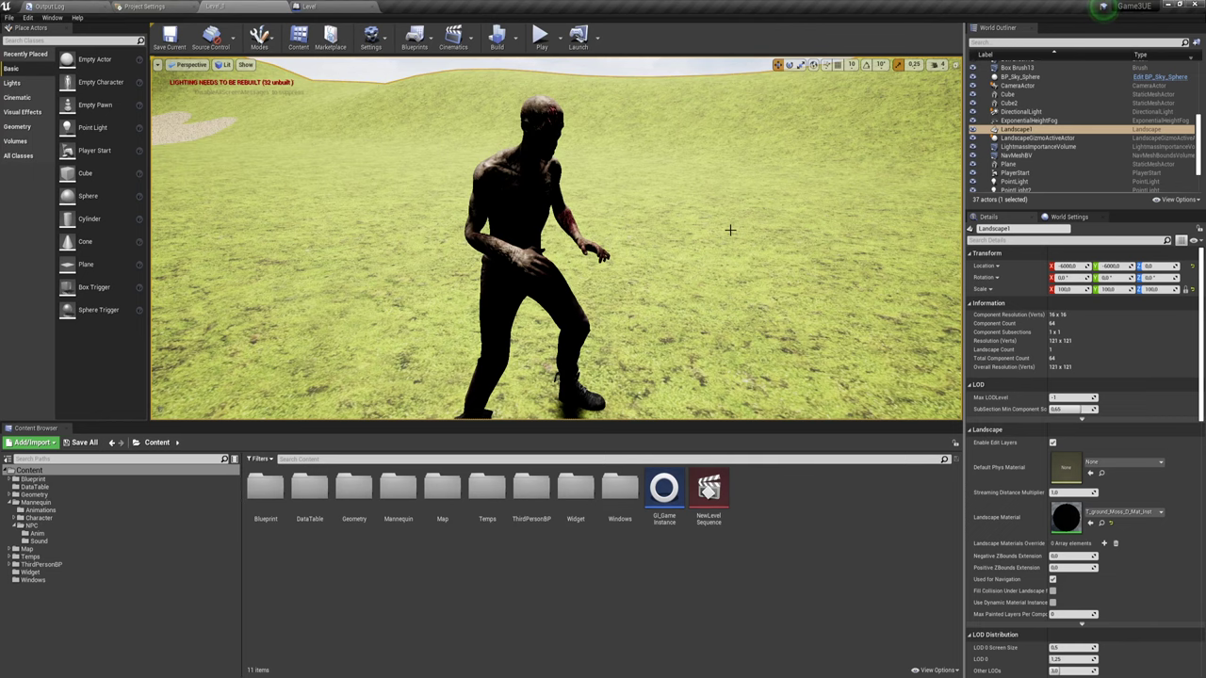
pyautogui.moveTo(725, 242); pyautogui.dragTo(829, 254, button='right')
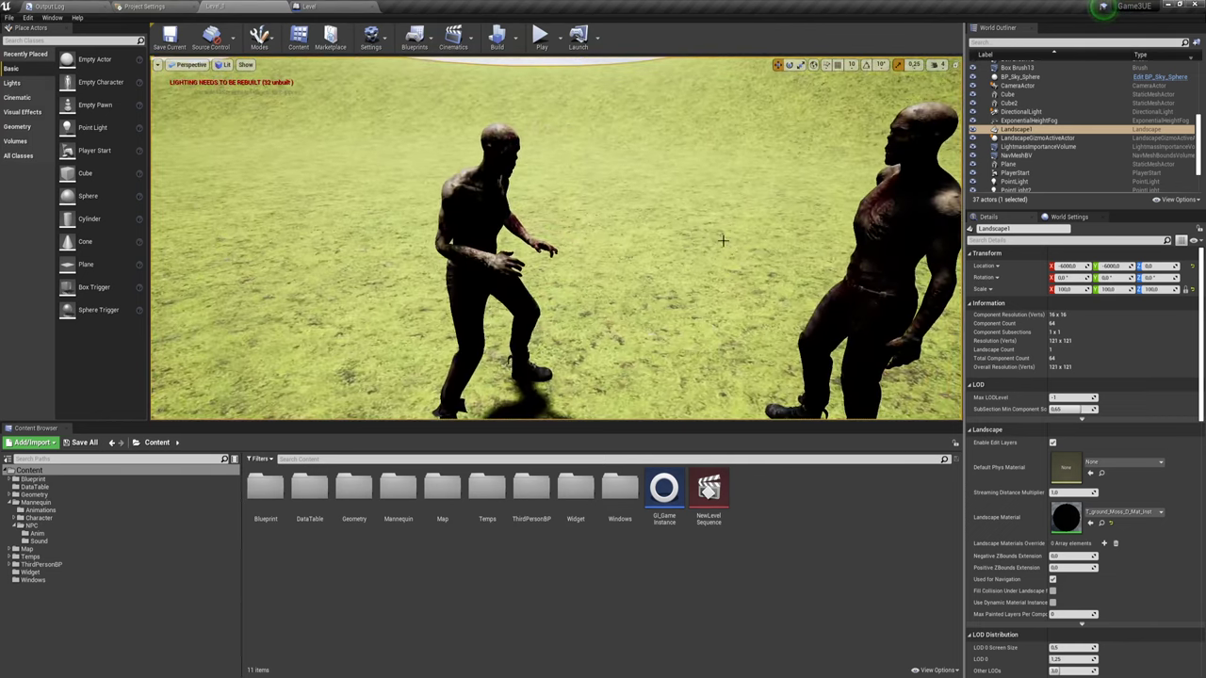
pyautogui.click(708, 488)
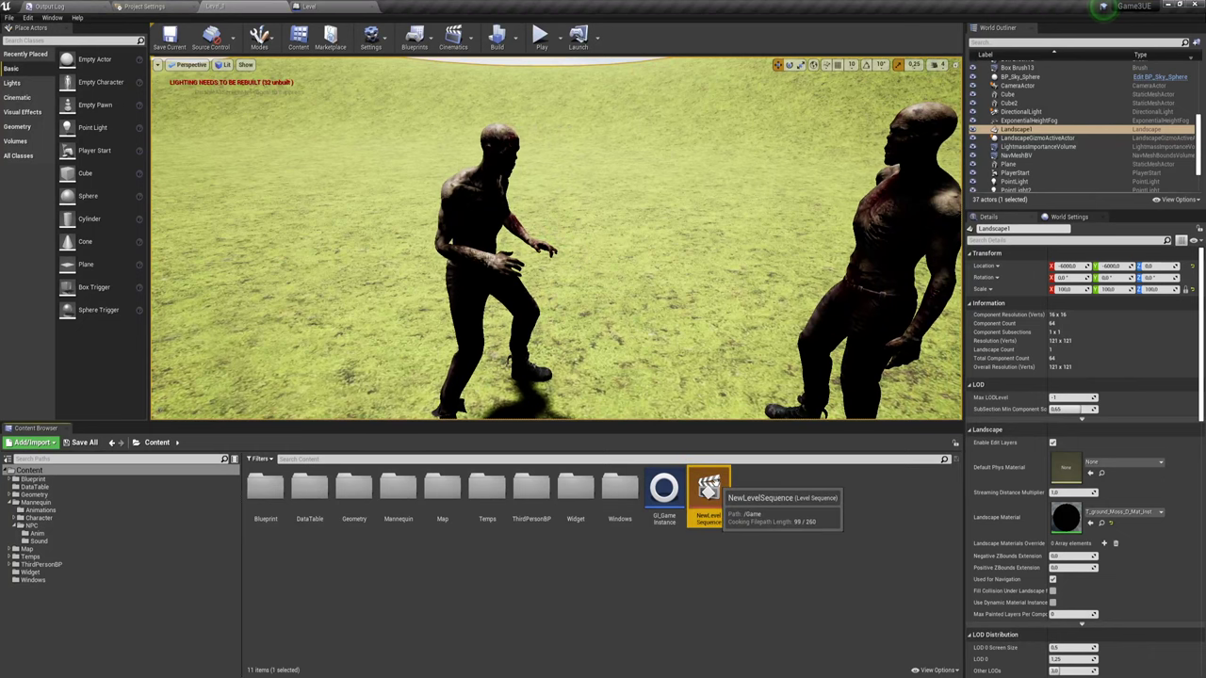
# Delete the old NewLevelSequence and add a new level sequence saved as NewLevelSequence1.
pyautogui.press('Delete')
pyautogui.click(528, 498)
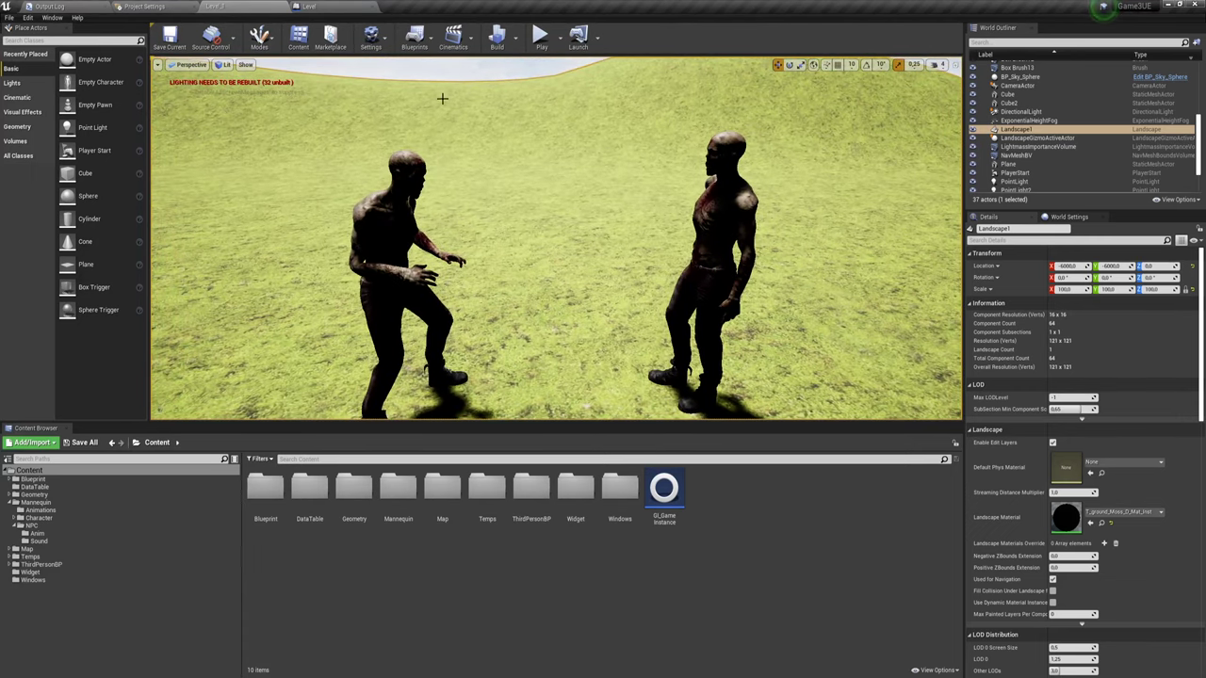
pyautogui.click(453, 38)
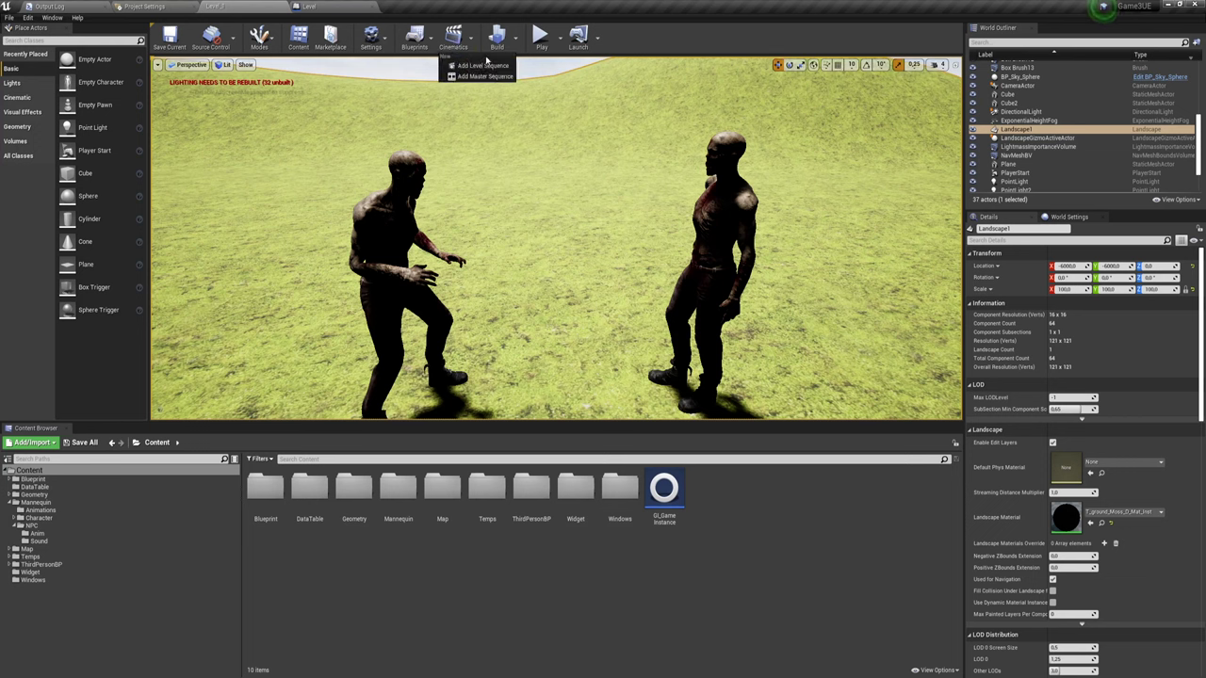
pyautogui.click(482, 65)
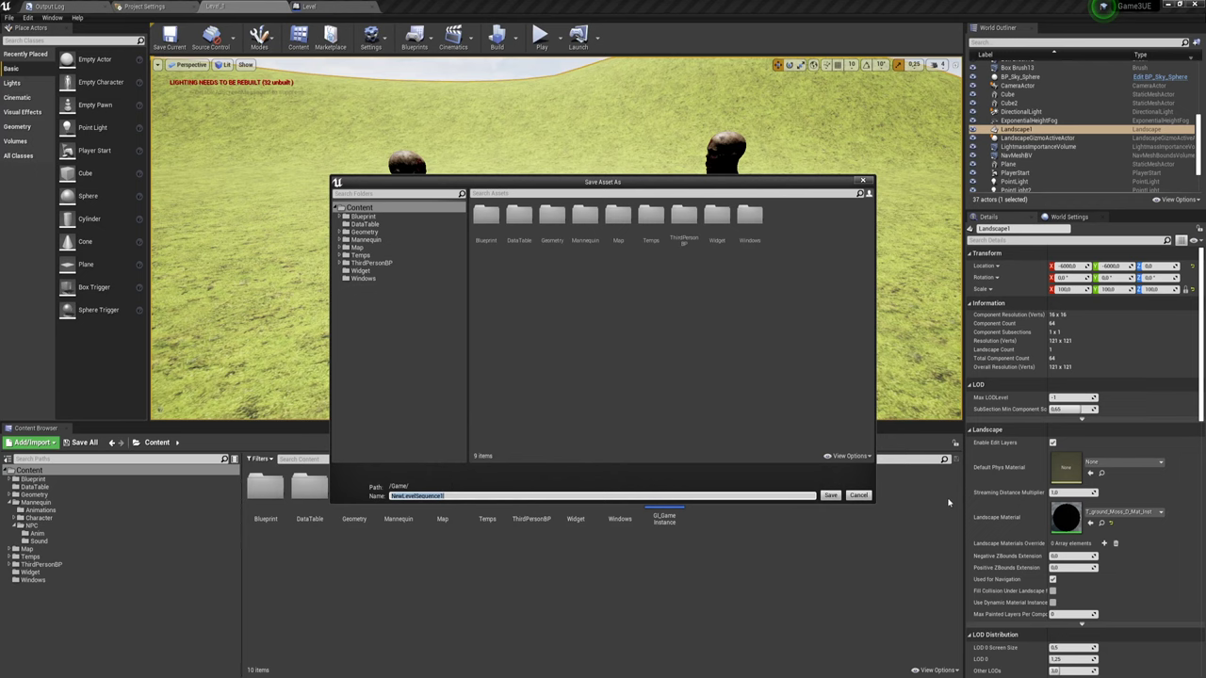
pyautogui.click(830, 495)
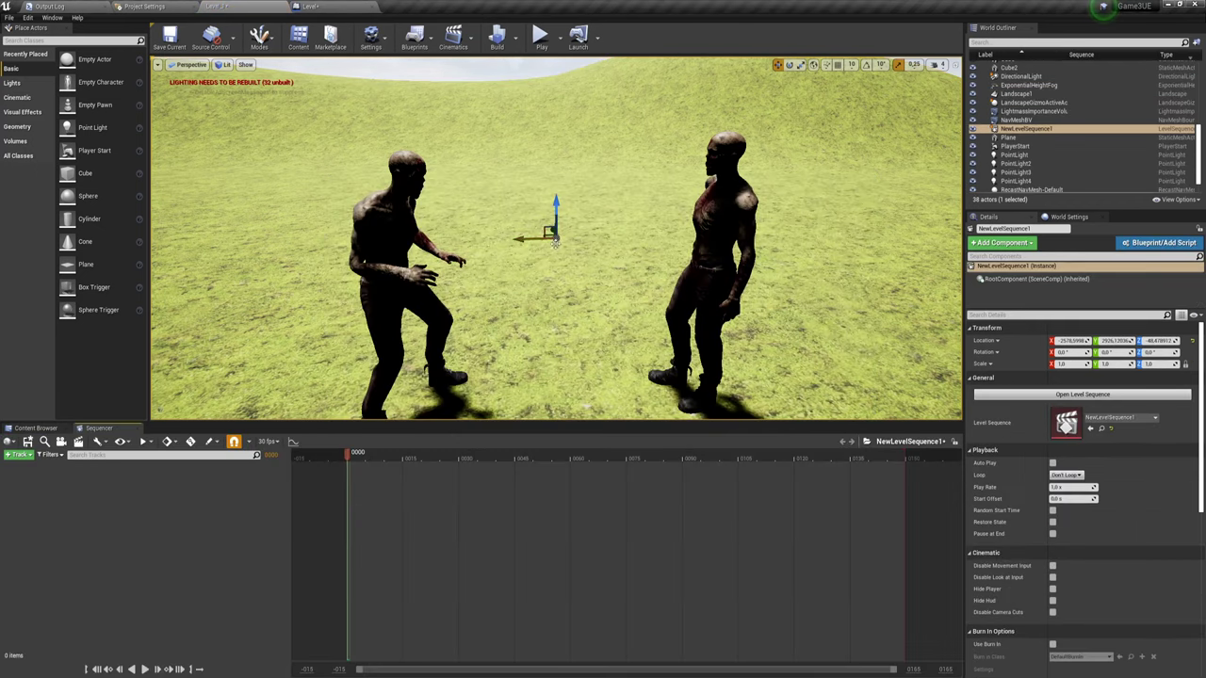
# Spawn CameraActor1 framing one zombie and CameraActor2 framing the other, using Create Camera Here.
pyautogui.moveTo(539, 236)
pyautogui.mouseDown(button='right')
pyautogui.moveTo(584, 274)
pyautogui.moveTo(471, 255)
pyautogui.moveTo(490, 273)
pyautogui.moveTo(257, 132)
pyautogui.mouseUp(button='right')
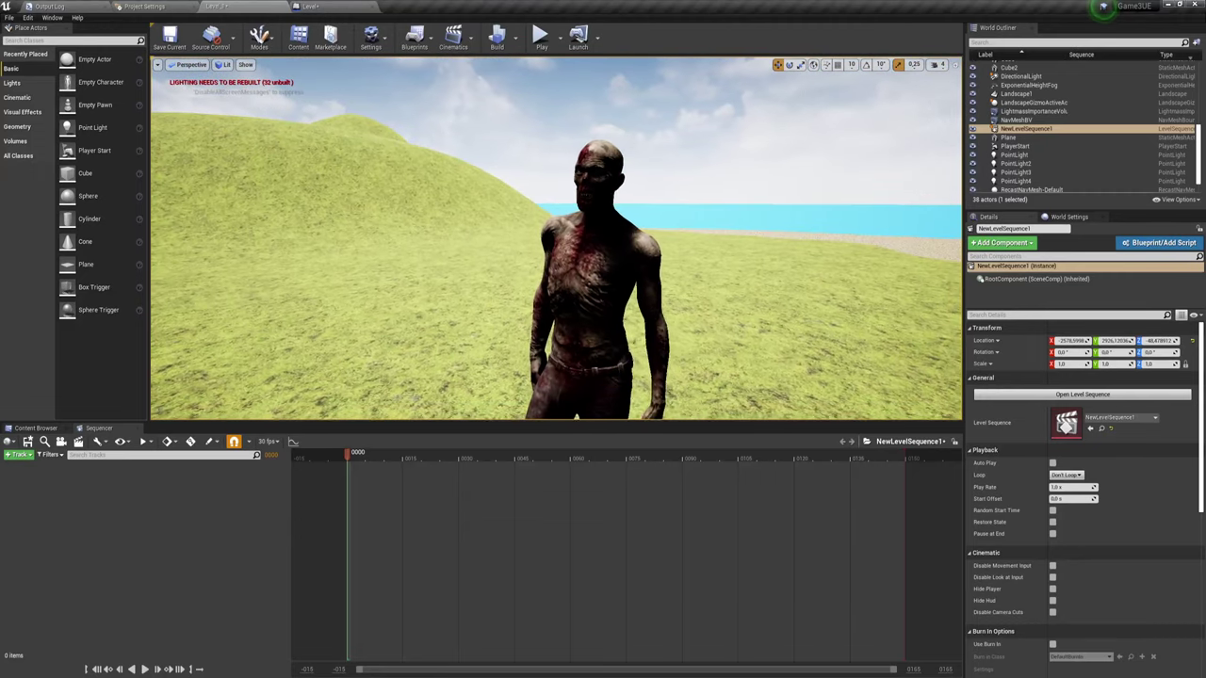
pyautogui.click(157, 64)
pyautogui.moveTo(179, 275)
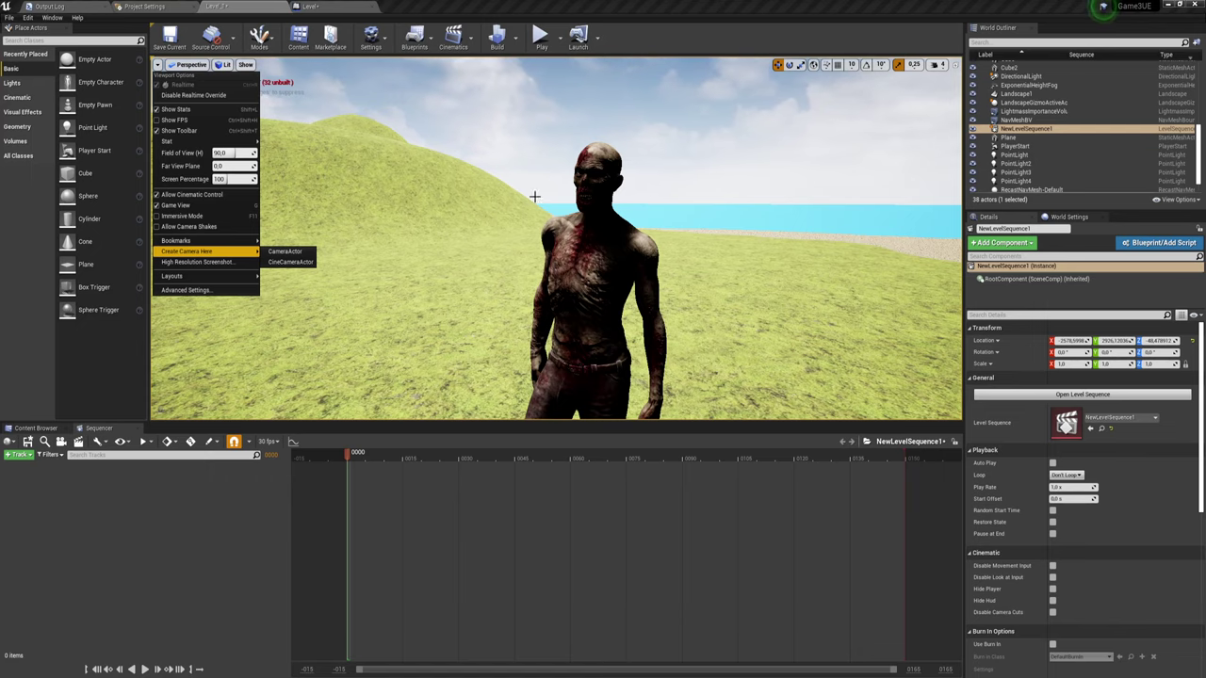
pyautogui.click(289, 257)
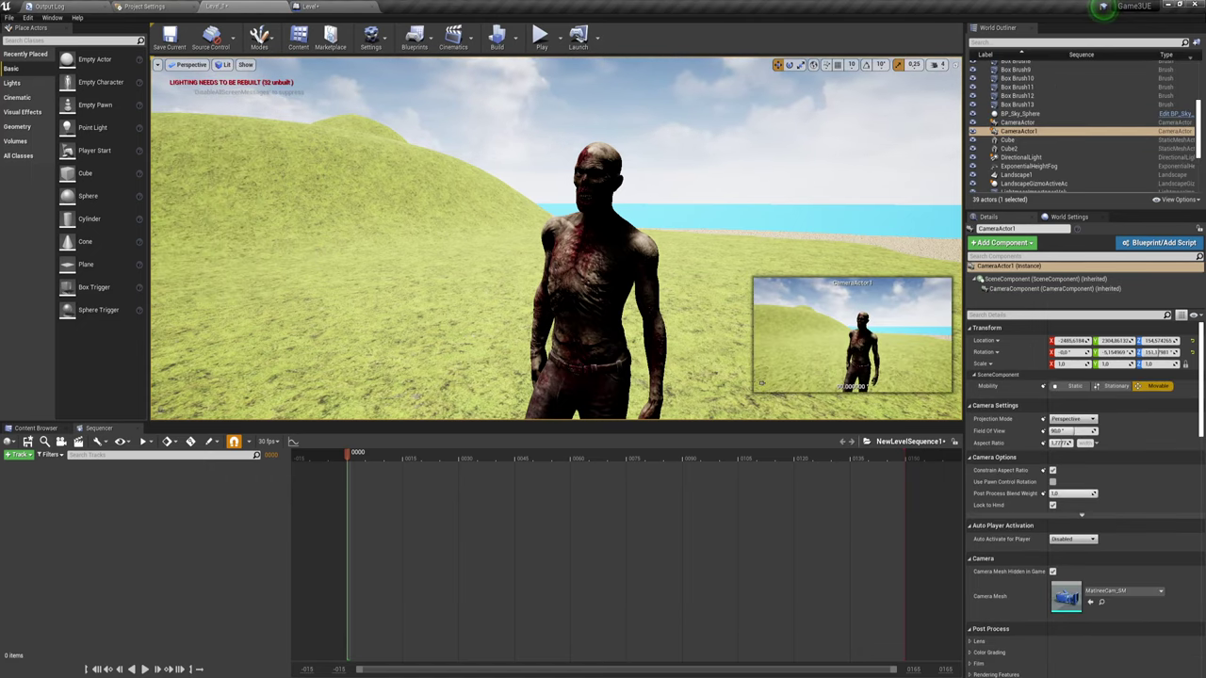
pyautogui.moveTo(289, 258); pyautogui.dragTo(761, 382, button='right')
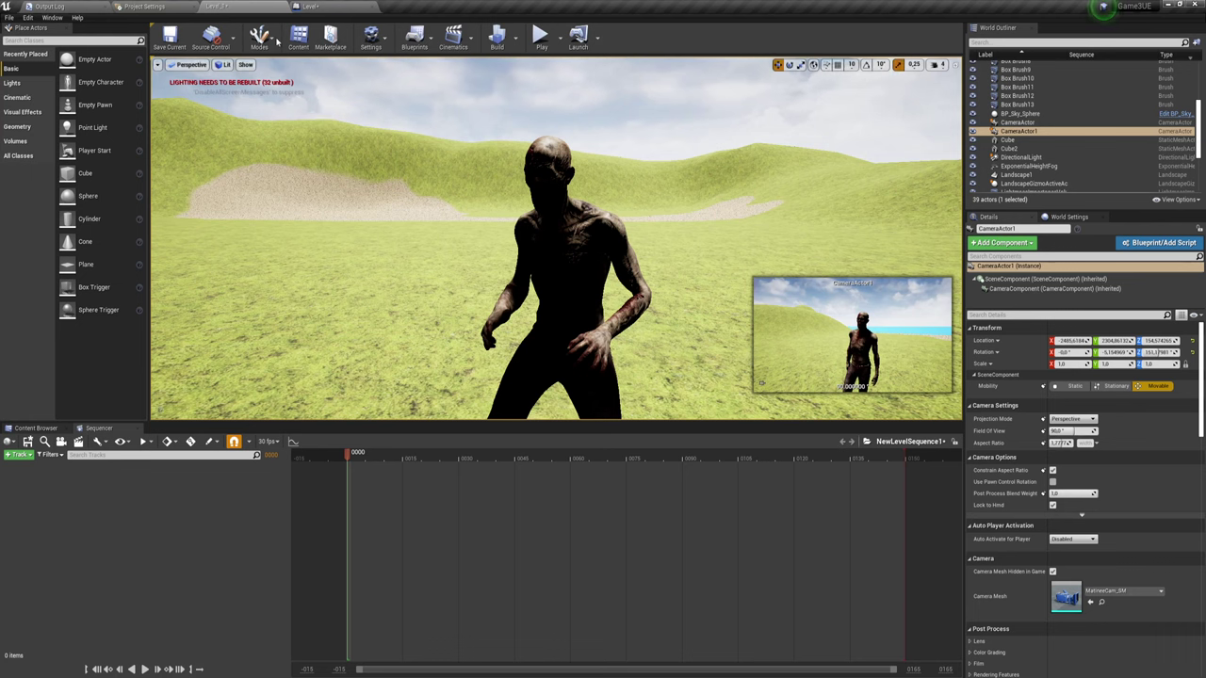
pyautogui.click(158, 65)
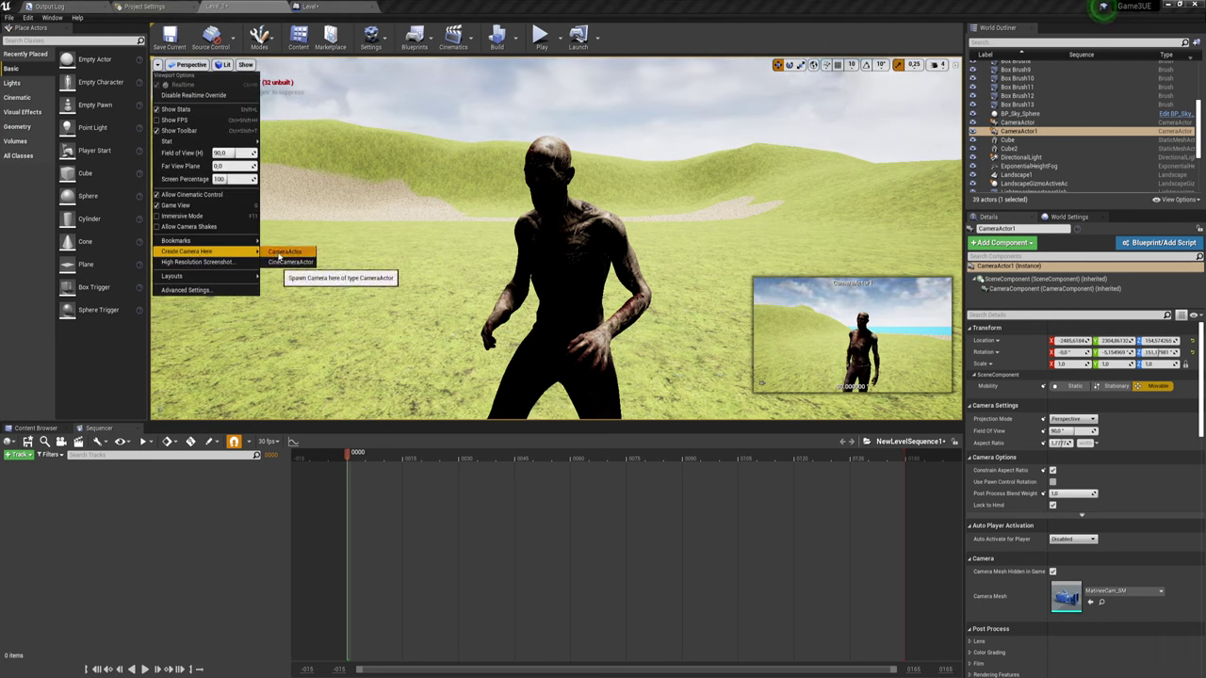
pyautogui.click(281, 252)
pyautogui.moveTo(556, 236)
pyautogui.mouseDown(button='right')
pyautogui.moveTo(556, 311)
pyautogui.moveTo(603, 301)
pyautogui.mouseUp(button='right')
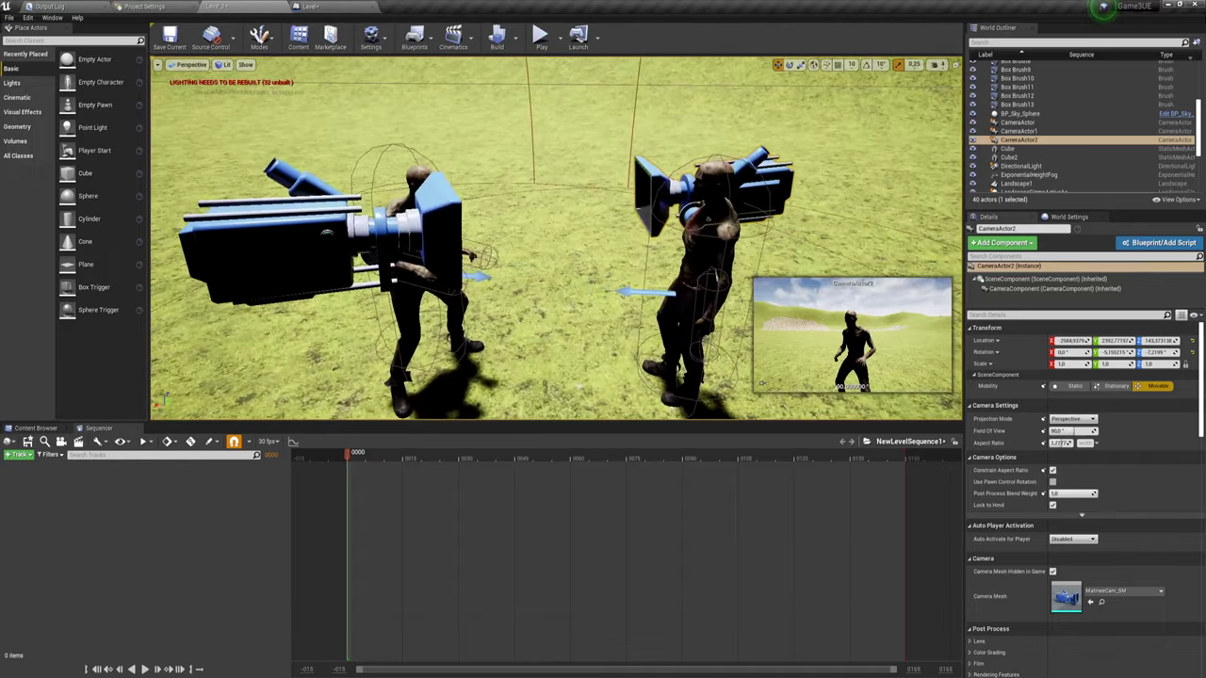
# Inspect the cameras in game view, then delete the old unused CameraActor from the World Outliner.
pyautogui.press('g')
pyautogui.moveTo(586, 256)
pyautogui.mouseDown(button='right')
pyautogui.moveTo(602, 263)
pyautogui.moveTo(171, 399)
pyautogui.mouseUp(button='right')
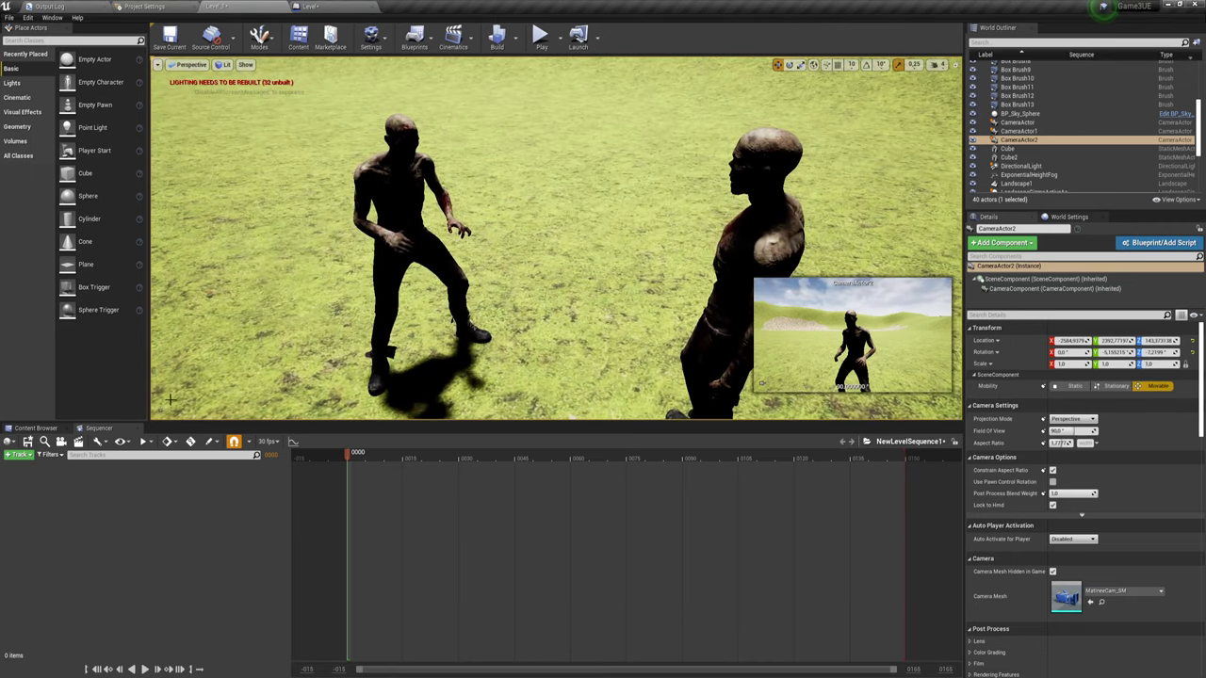
pyautogui.moveTo(511, 216)
pyautogui.mouseDown(button='right')
pyautogui.moveTo(542, 231)
pyautogui.moveTo(525, 229)
pyautogui.moveTo(658, 188)
pyautogui.mouseUp(button='right')
pyautogui.press('g')
pyautogui.scroll(2, 658, 188)
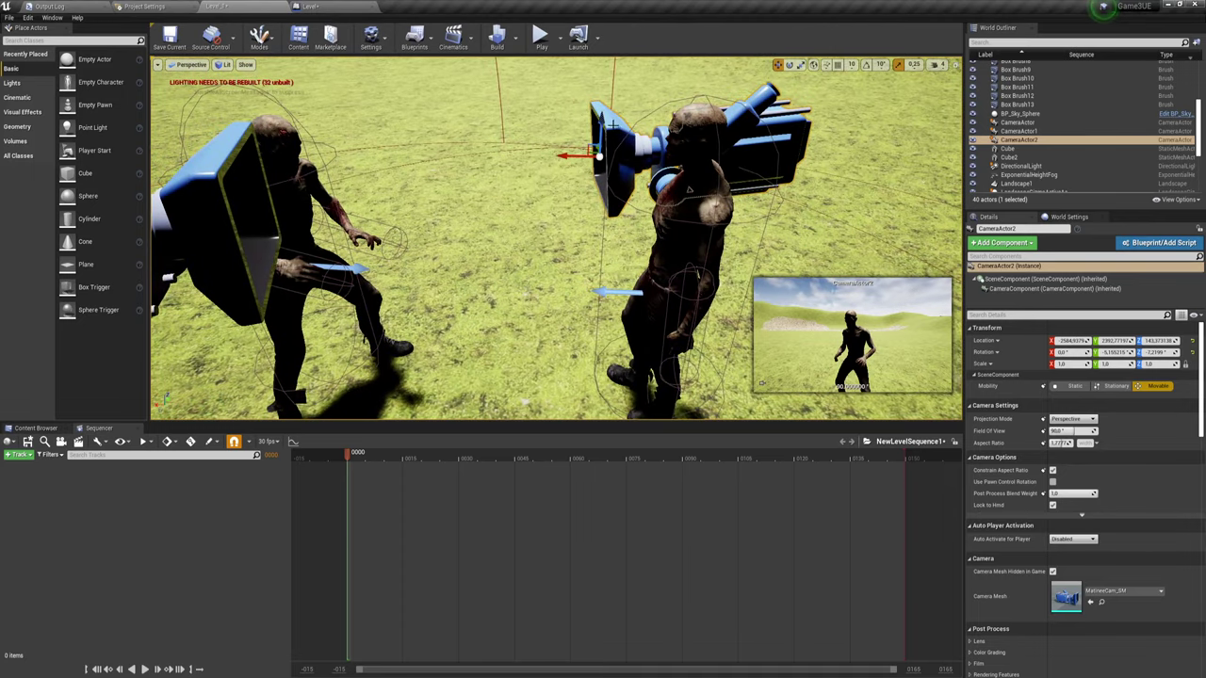
pyautogui.click(1015, 131)
pyautogui.click(1017, 123)
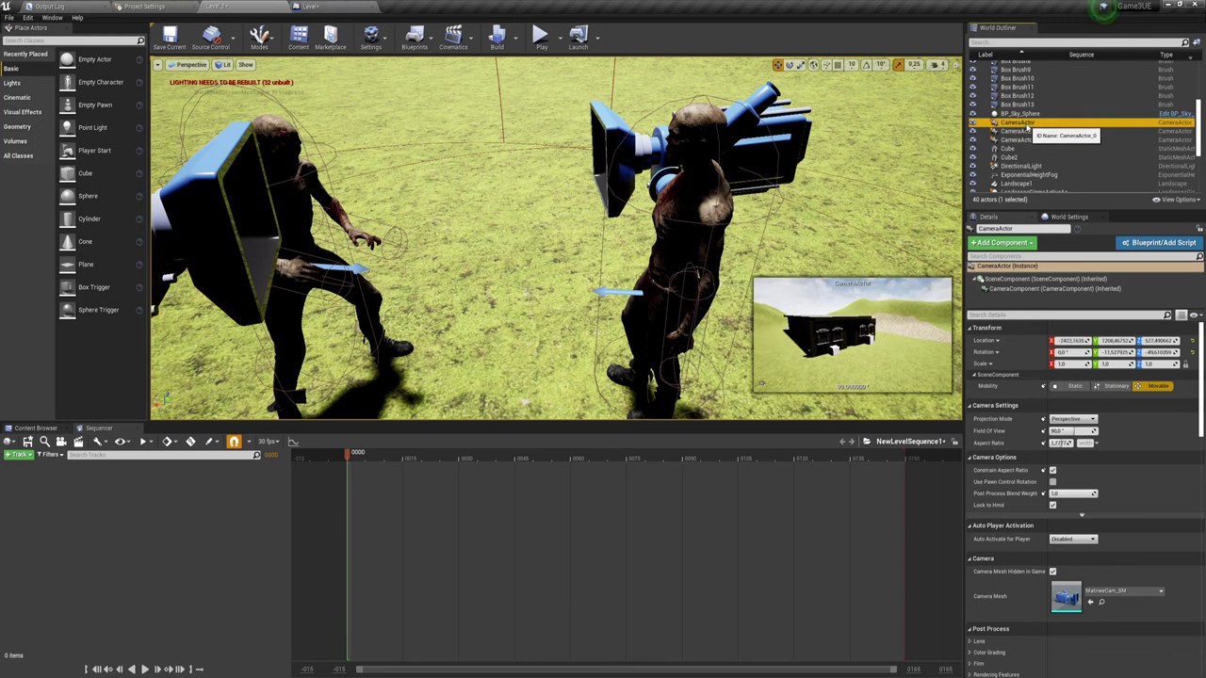
pyautogui.press('Delete')
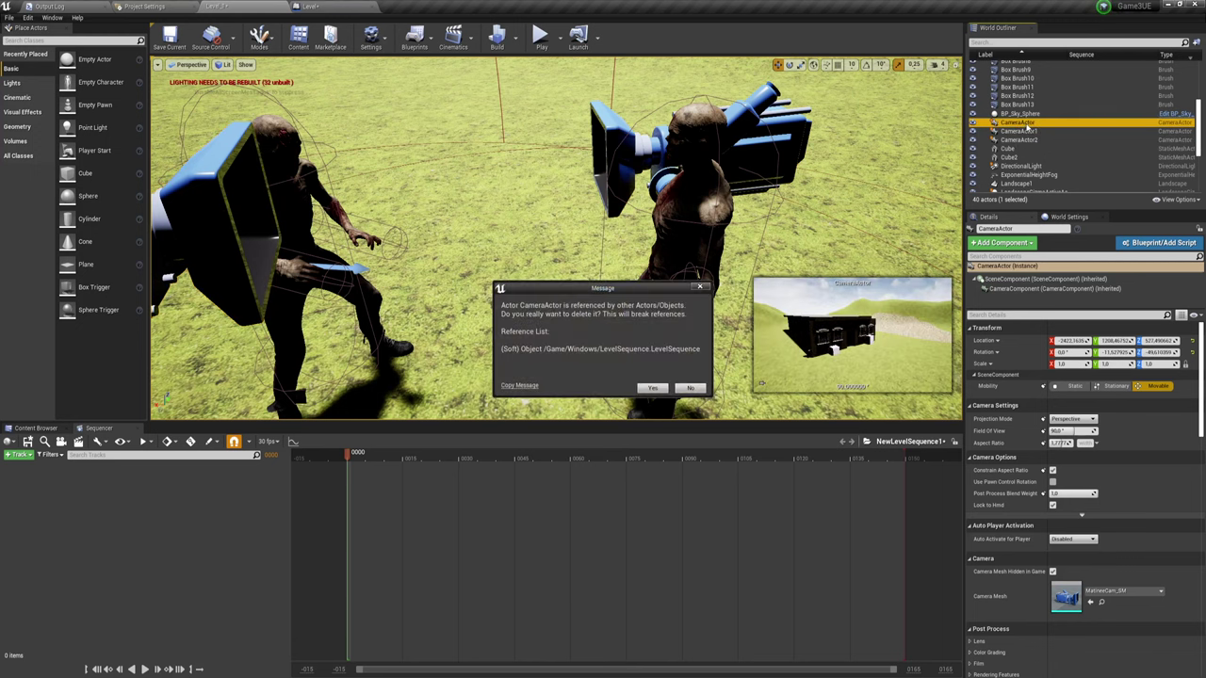
pyautogui.click(652, 388)
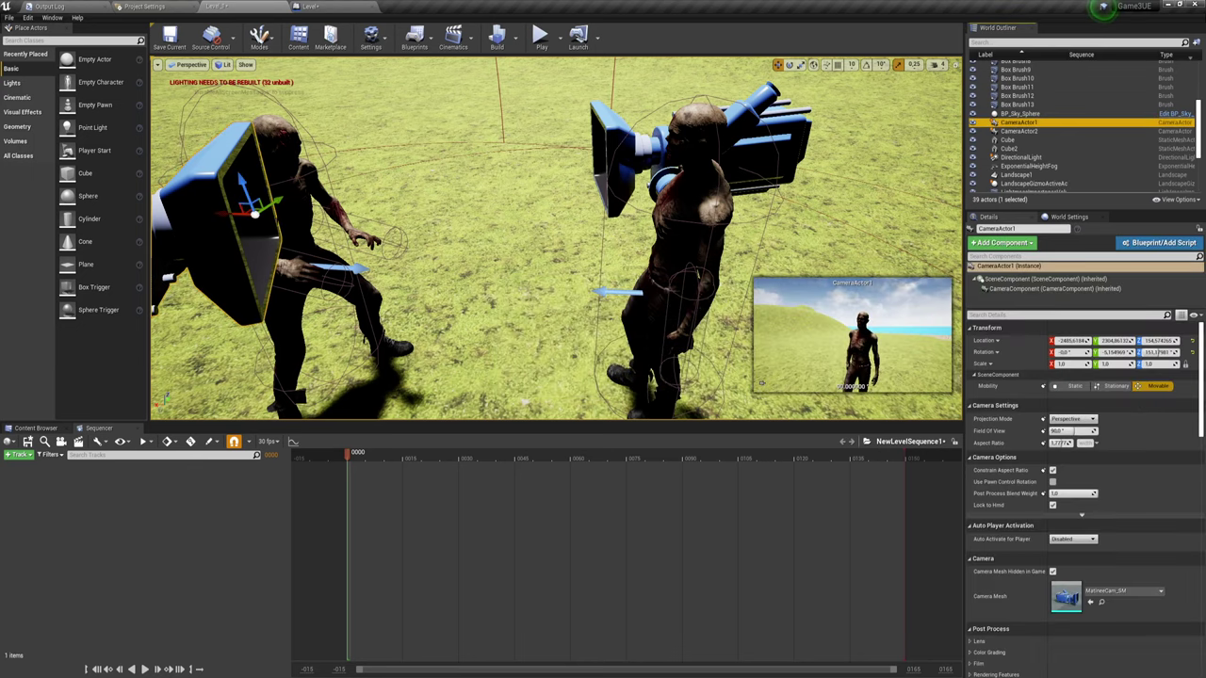
# Add CameraActor1 to the sequence and trim its camera cut to end around frame 30.
pyautogui.click(19, 454)
pyautogui.moveTo(25, 465)
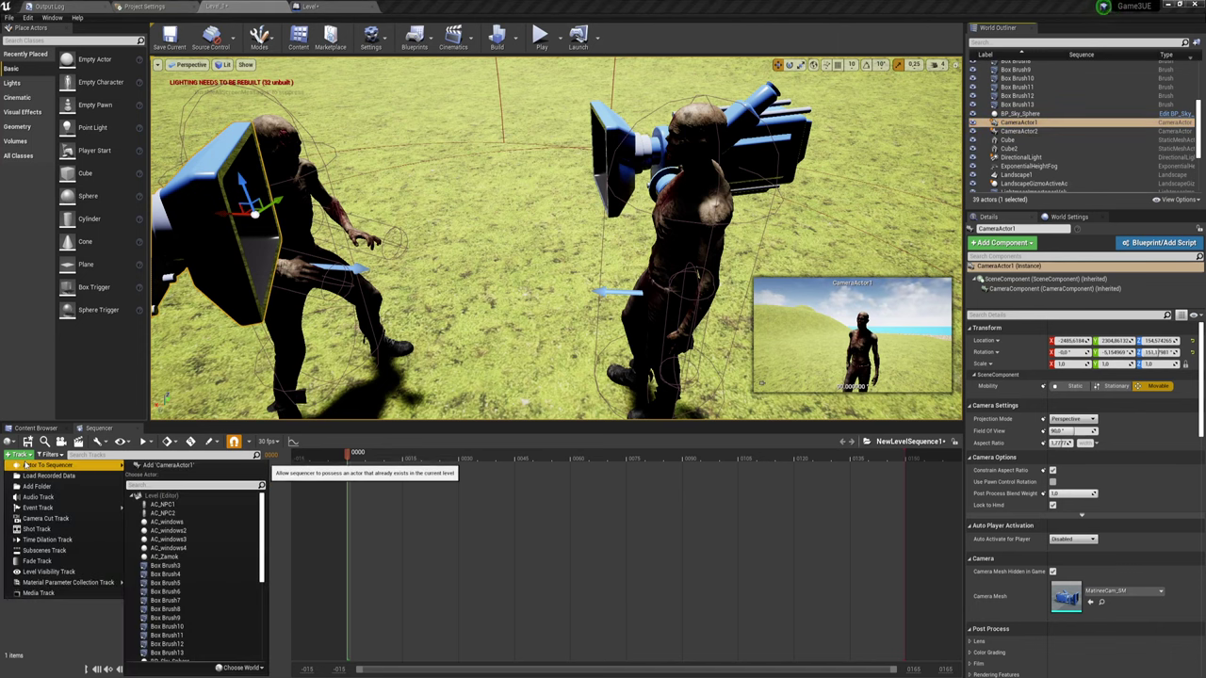
pyautogui.click(195, 467)
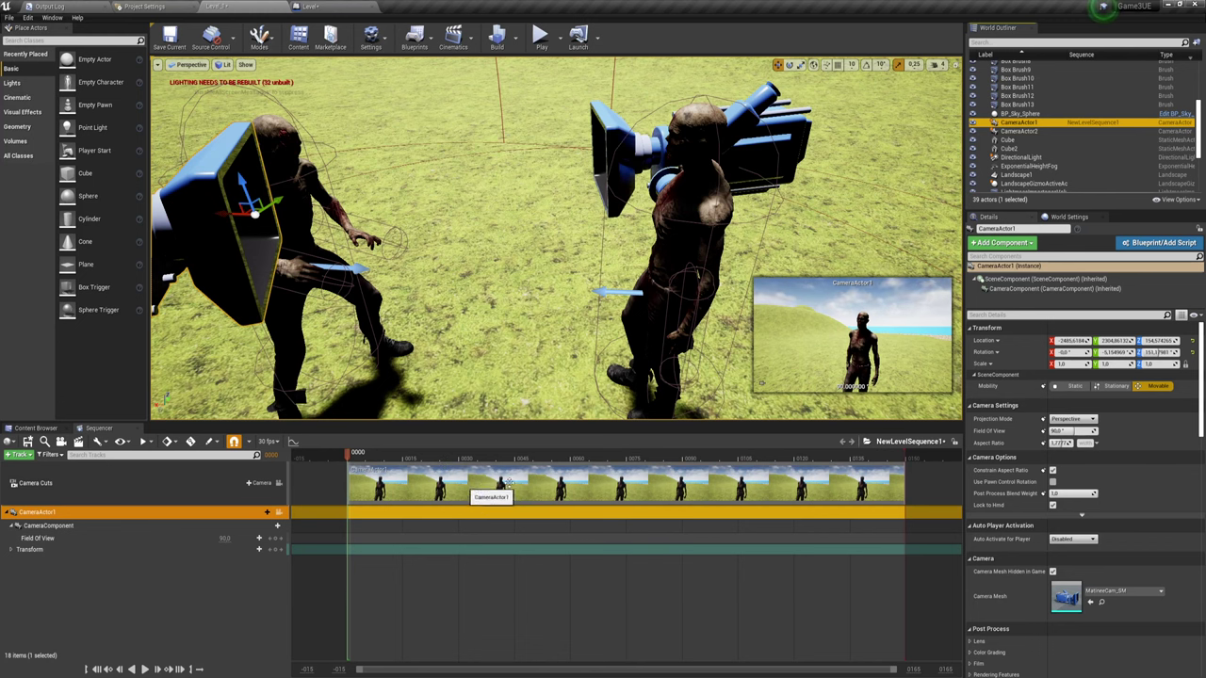
pyautogui.moveTo(903, 480); pyautogui.dragTo(467, 471)
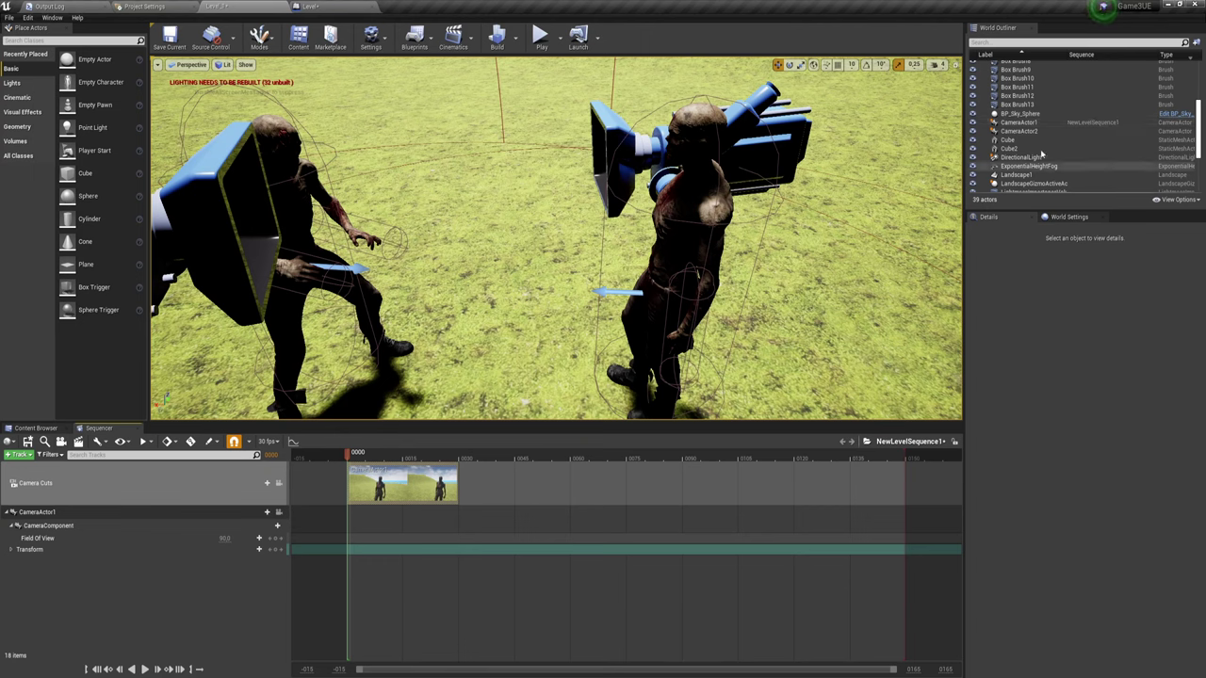
# Add CameraActor2 to the sequence and start a CameraActor2 camera cut at frame 30.
pyautogui.click(1020, 131)
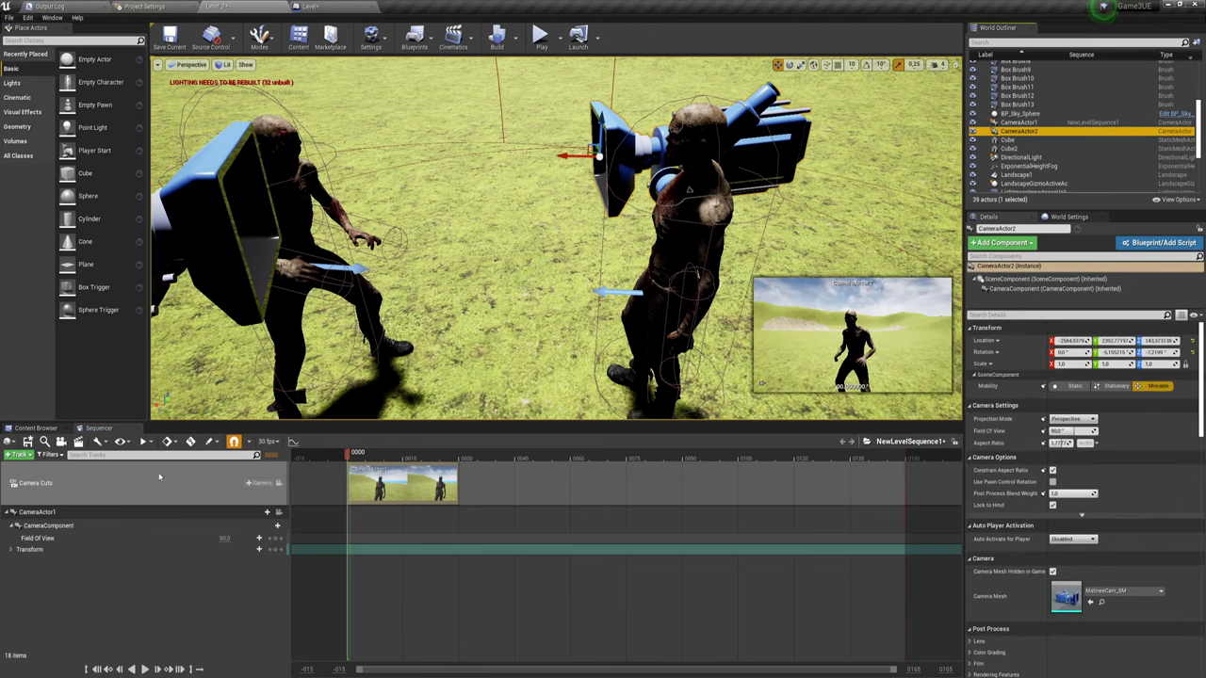
pyautogui.click(36, 455)
pyautogui.moveTo(43, 469)
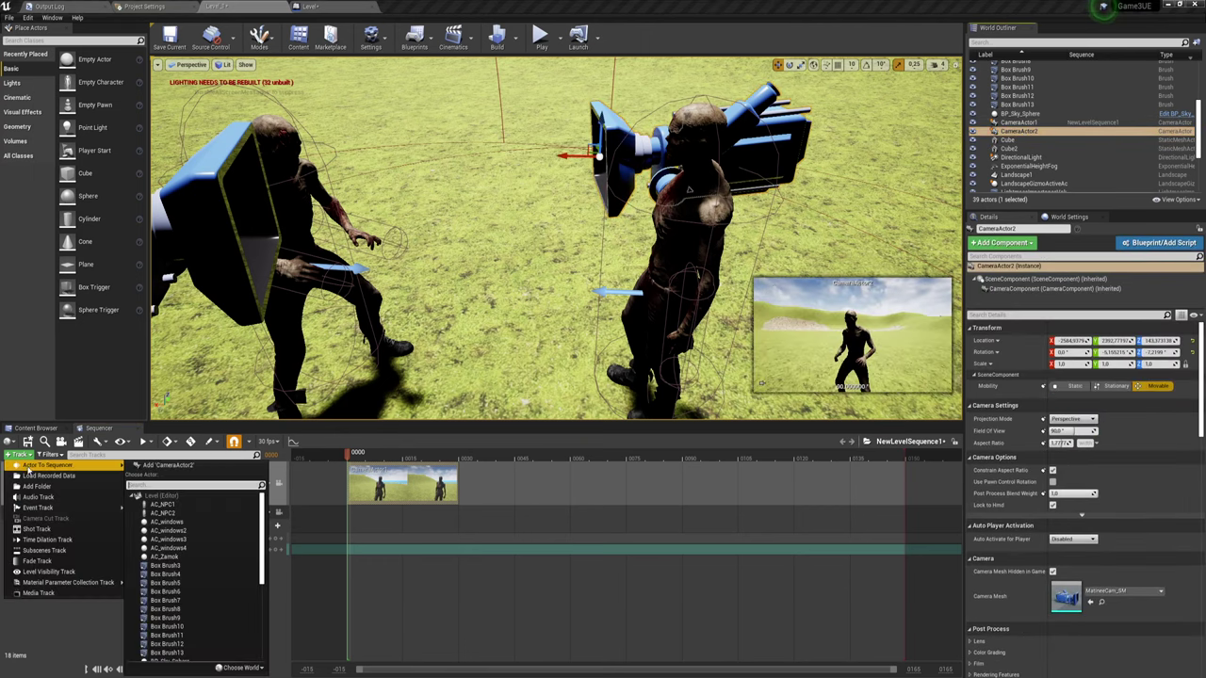
pyautogui.click(179, 471)
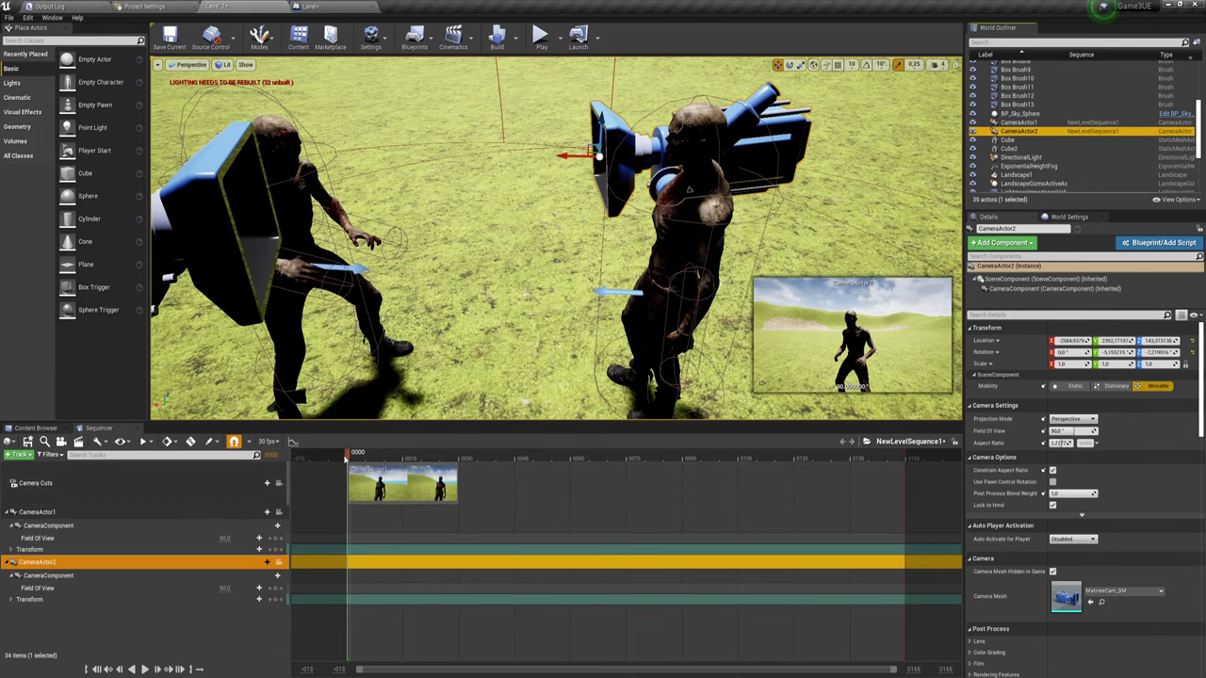
pyautogui.moveTo(347, 455); pyautogui.dragTo(460, 455)
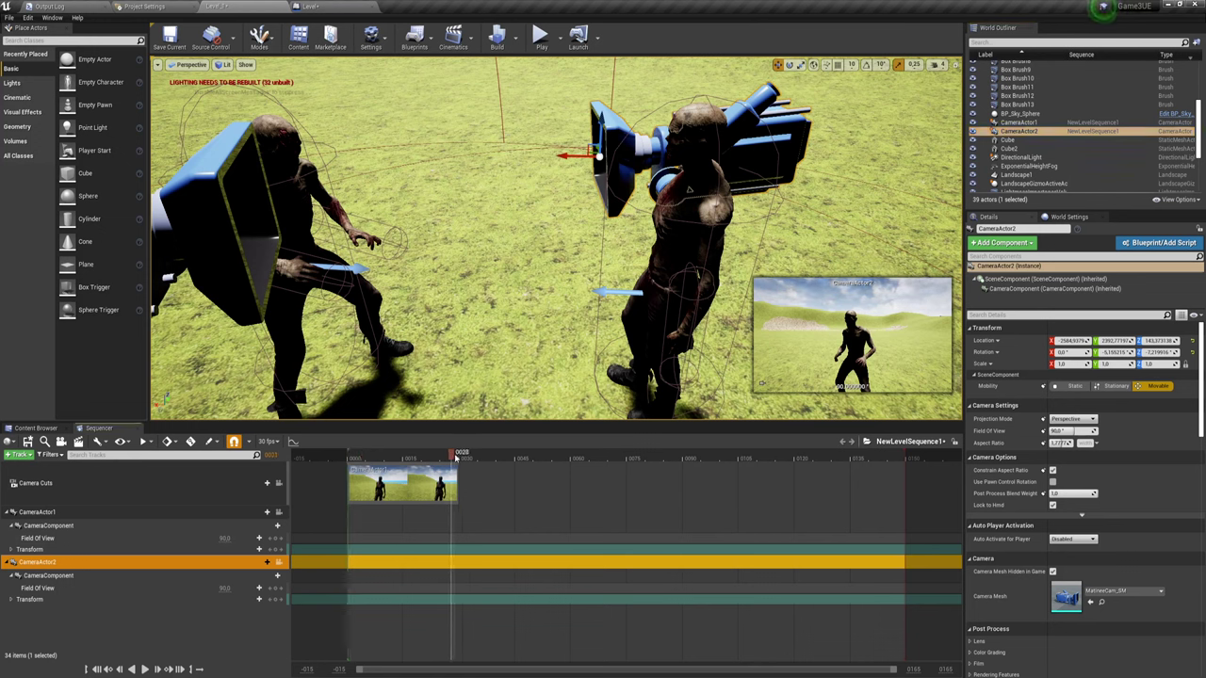
pyautogui.click(267, 485)
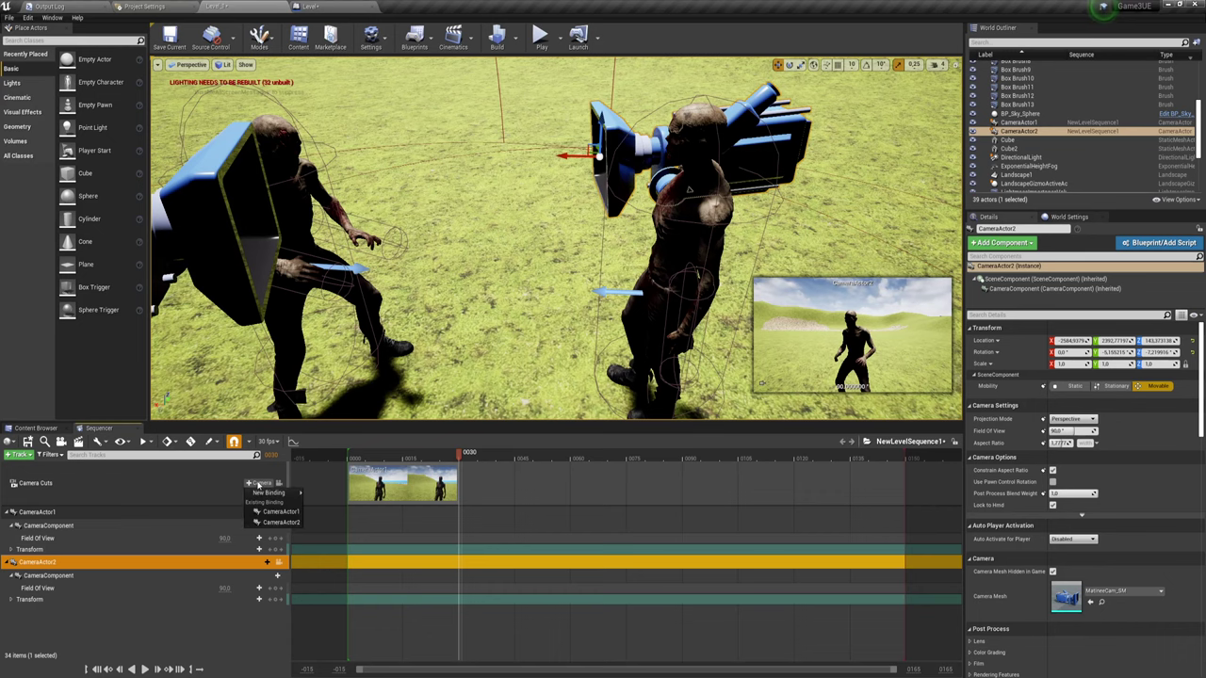
pyautogui.click(275, 523)
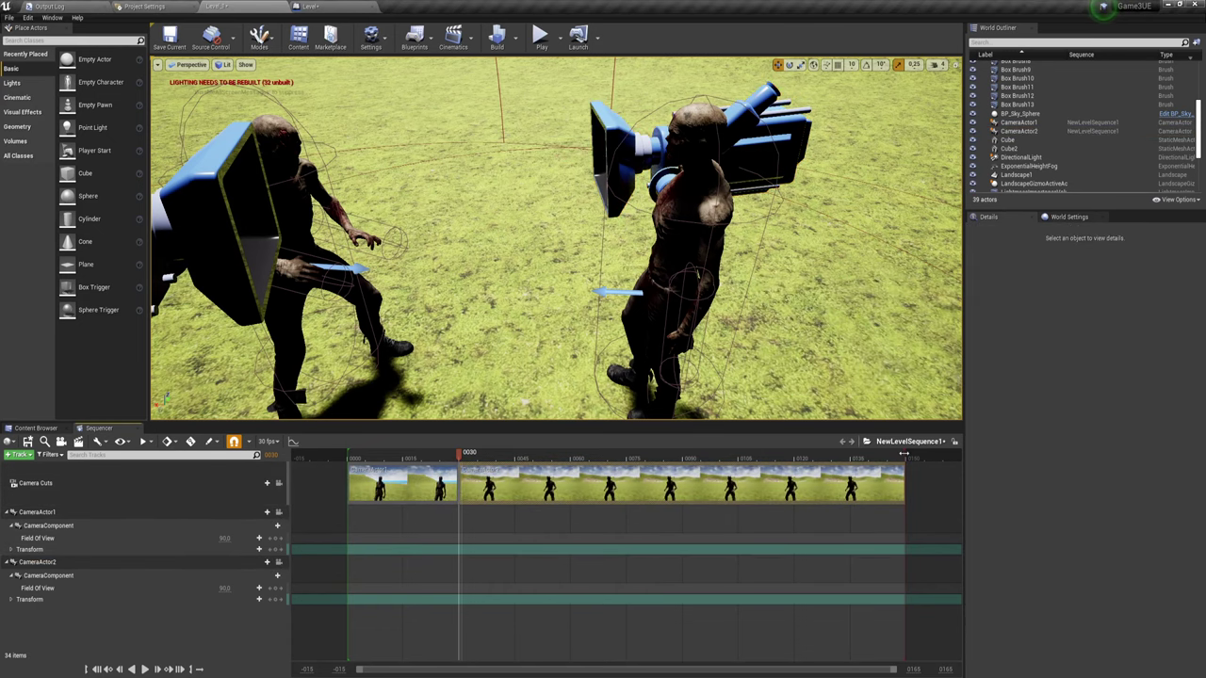
# End the playback range and CameraActor2's cut around frame 60, then select CameraActor1's Transform track.
pyautogui.moveTo(903, 455); pyautogui.dragTo(567, 461)
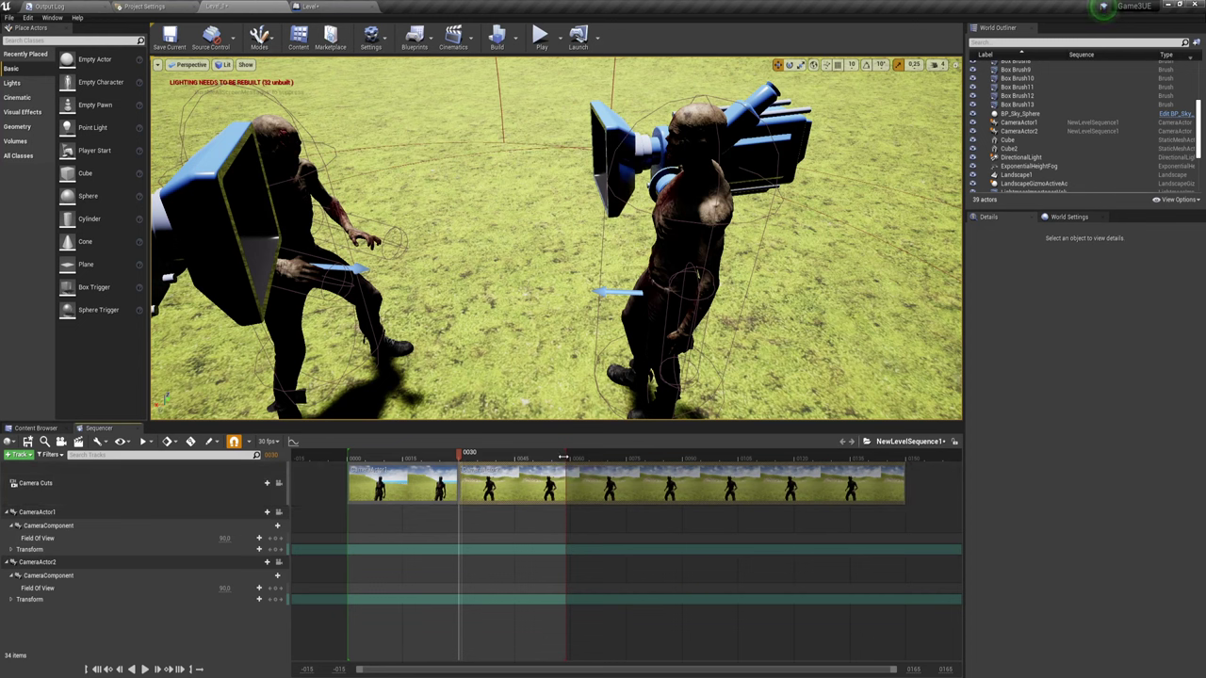
pyautogui.moveTo(569, 457); pyautogui.dragTo(573, 457)
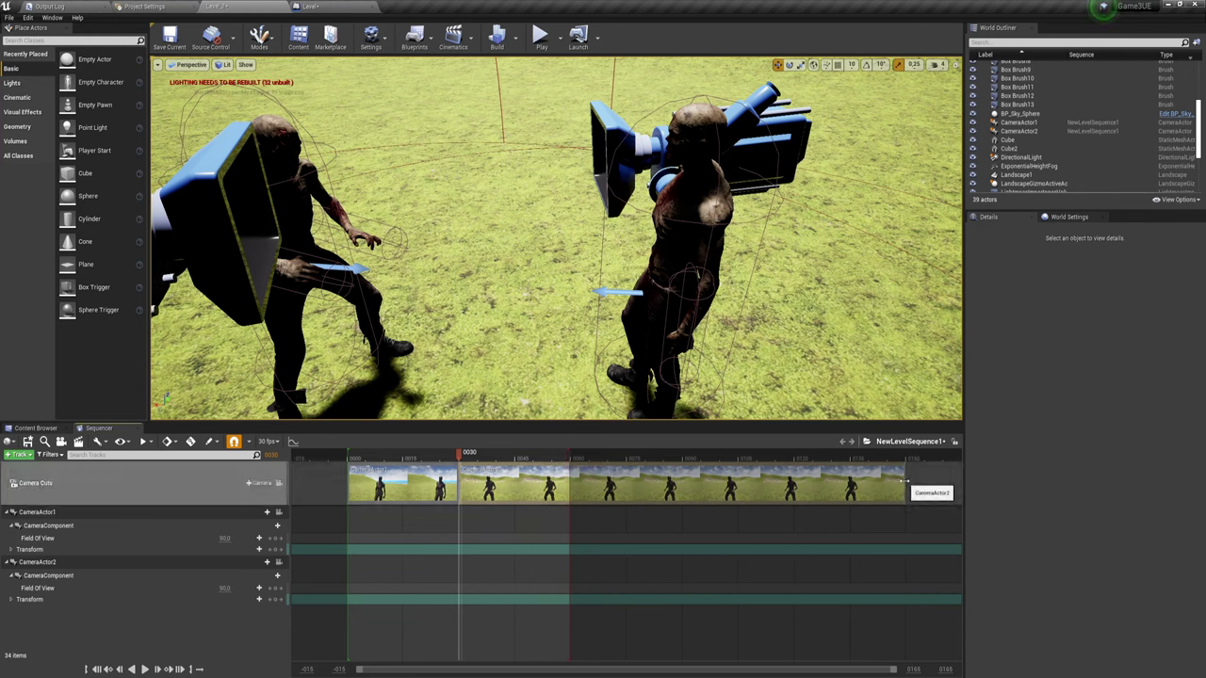
pyautogui.moveTo(906, 483); pyautogui.dragTo(572, 482)
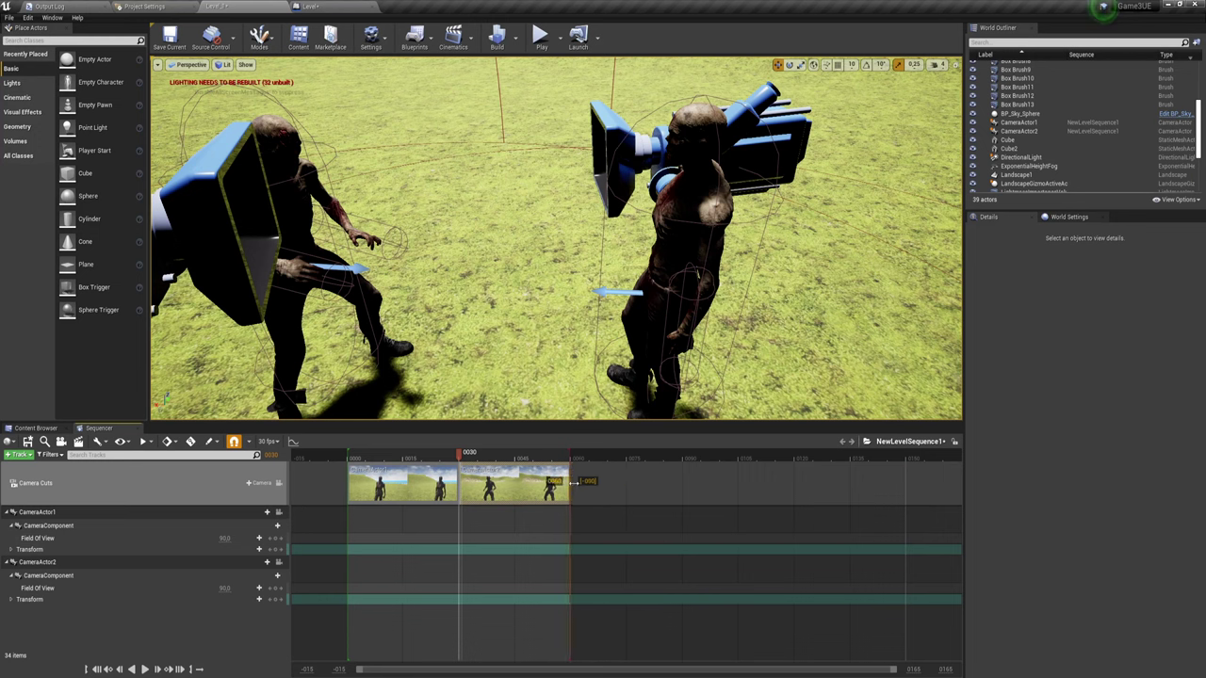
pyautogui.click(49, 550)
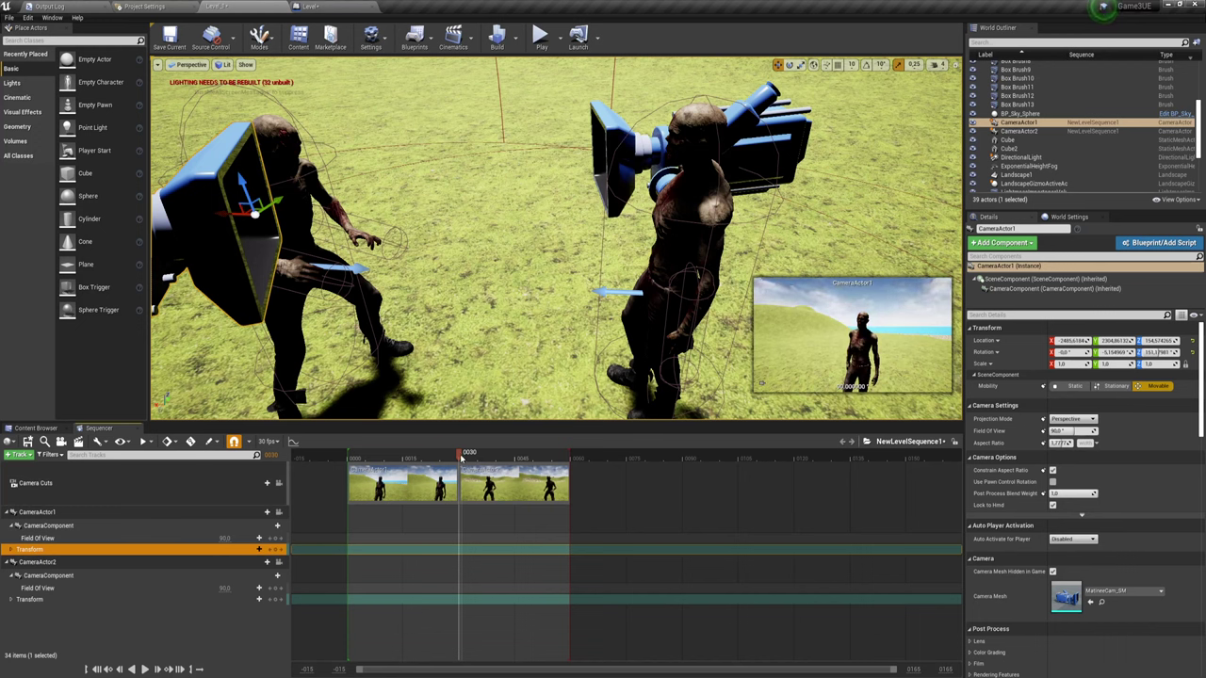
# Key CameraActor1's transform at frame 0, then at frame 8 raise it and push it toward the zombie.
pyautogui.moveTo(460, 456)
pyautogui.mouseDown()
pyautogui.moveTo(350, 456)
pyautogui.moveTo(348, 478)
pyautogui.mouseUp()
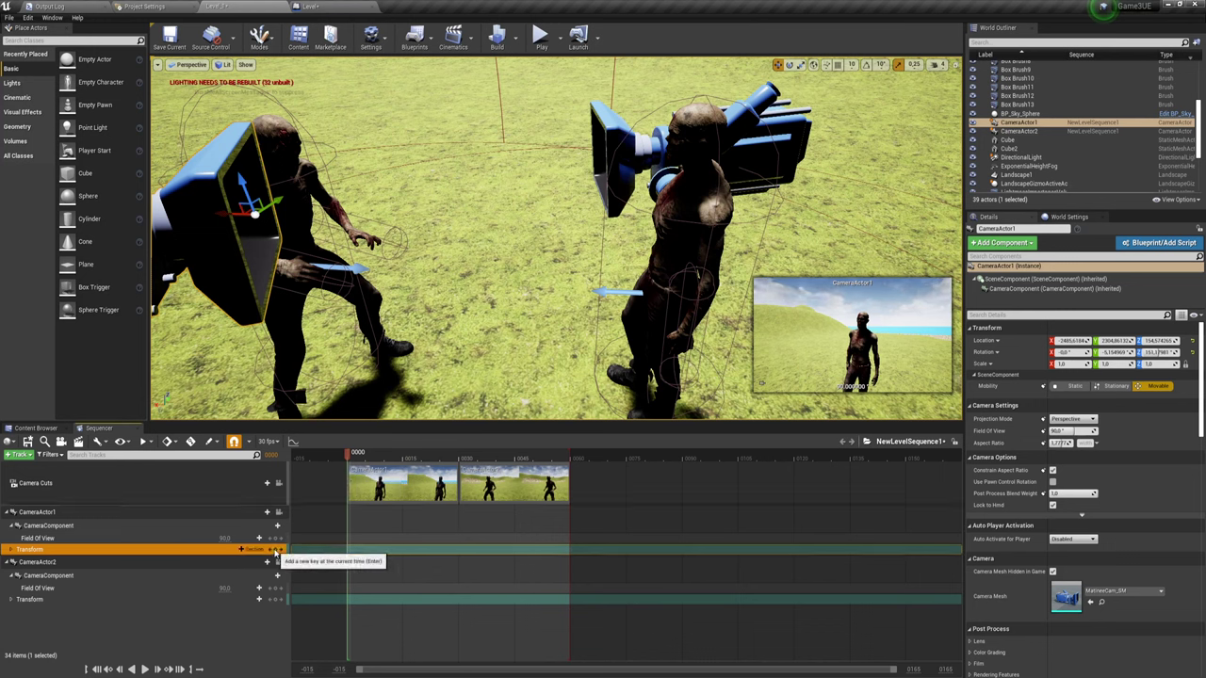
pyautogui.click(275, 551)
pyautogui.moveTo(350, 456); pyautogui.dragTo(377, 455)
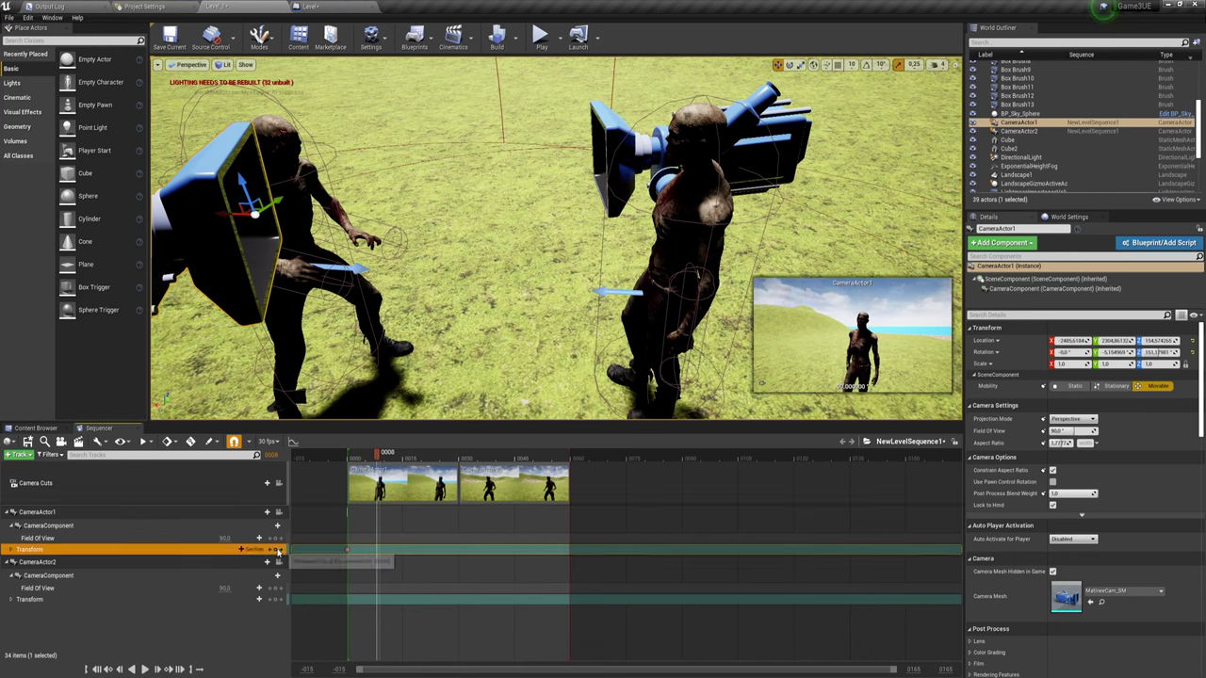
pyautogui.click(11, 549)
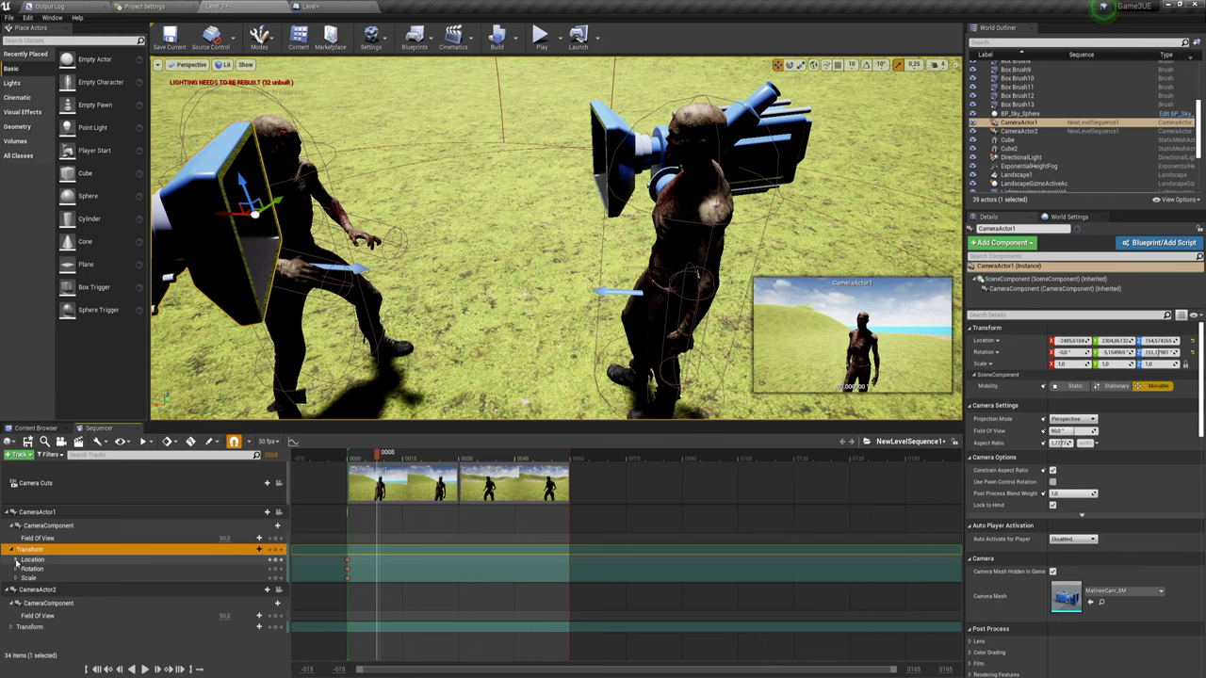
pyautogui.click(15, 561)
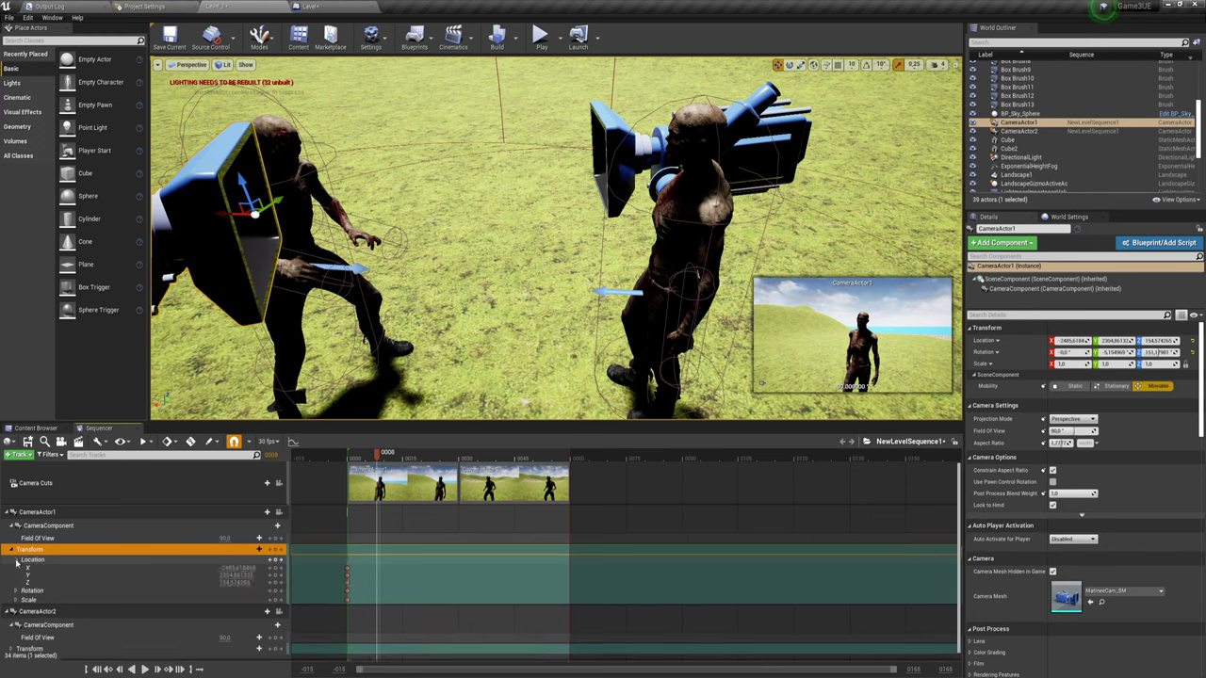
pyautogui.moveTo(1116, 340)
pyautogui.mouseDown()
pyautogui.moveTo(1145, 340)
pyautogui.moveTo(1102, 340)
pyautogui.mouseUp()
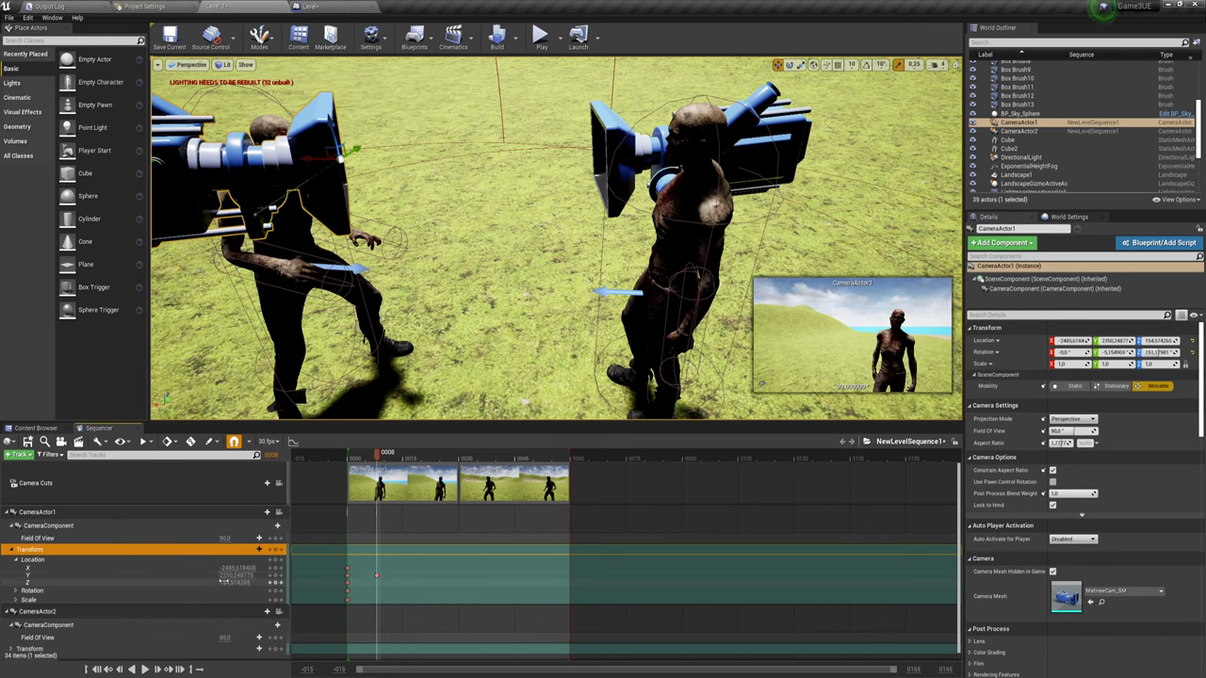
pyautogui.moveTo(236, 582); pyautogui.dragTo(241, 574)
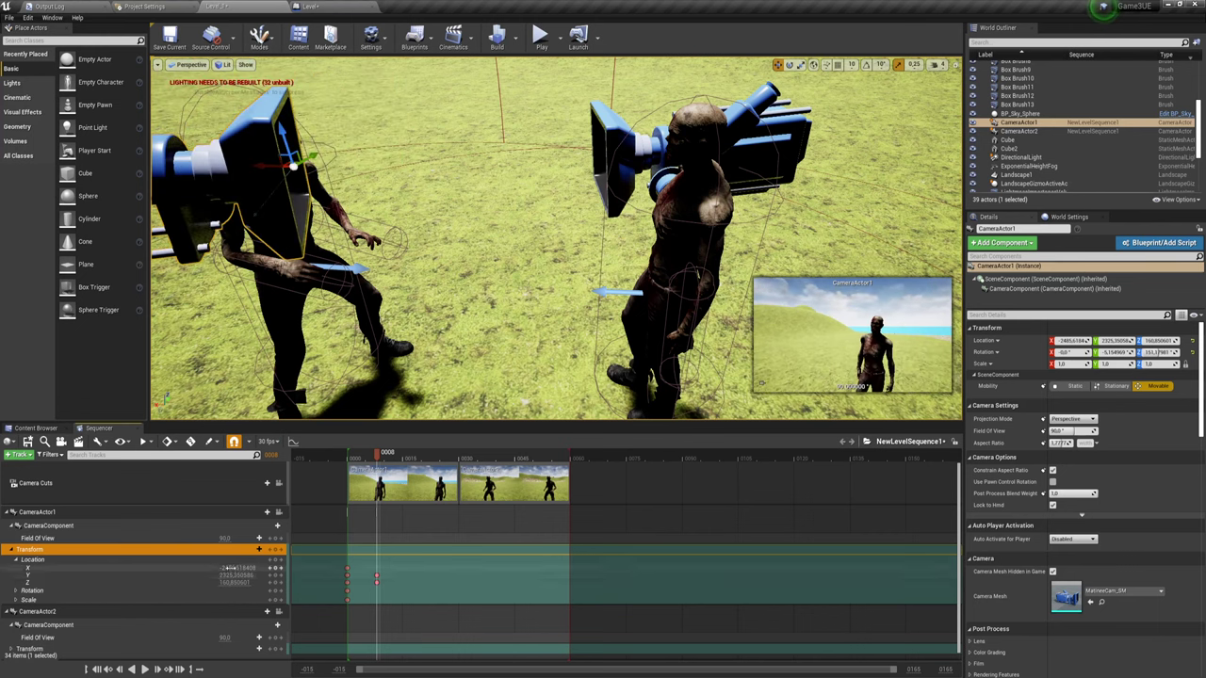
pyautogui.moveTo(235, 568); pyautogui.dragTo(229, 568)
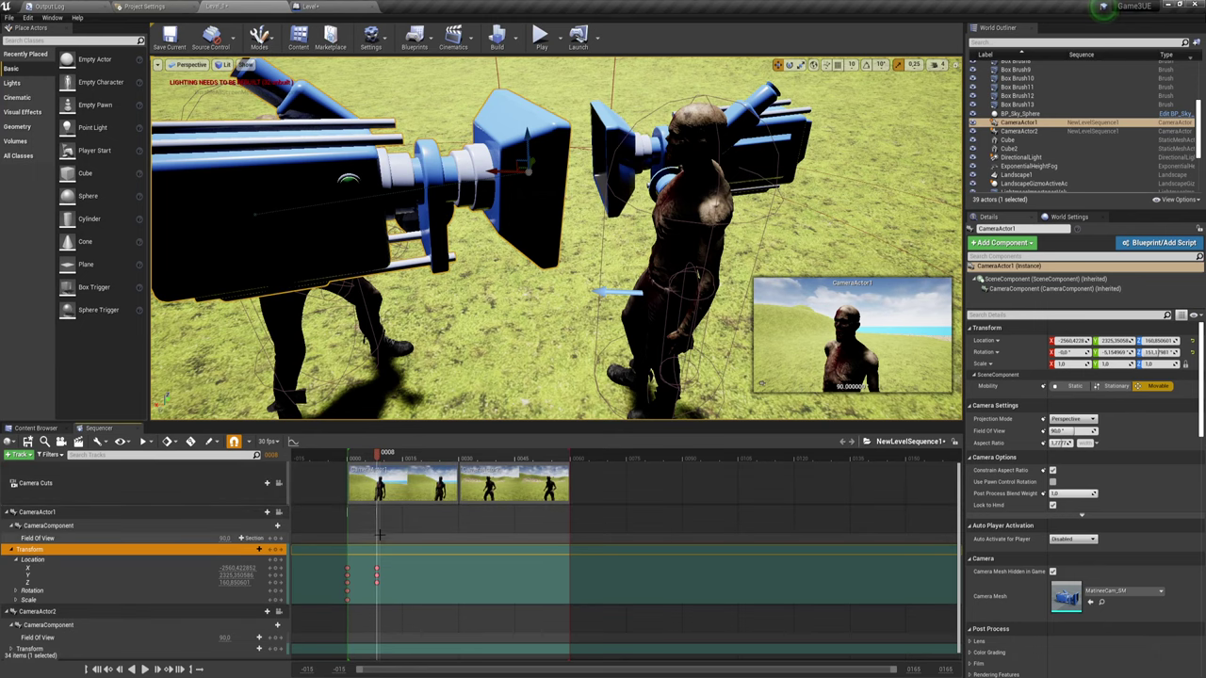
# Move CameraActor1's frame 8 location keys to frame 26 and collapse its tracks.
pyautogui.click(376, 573)
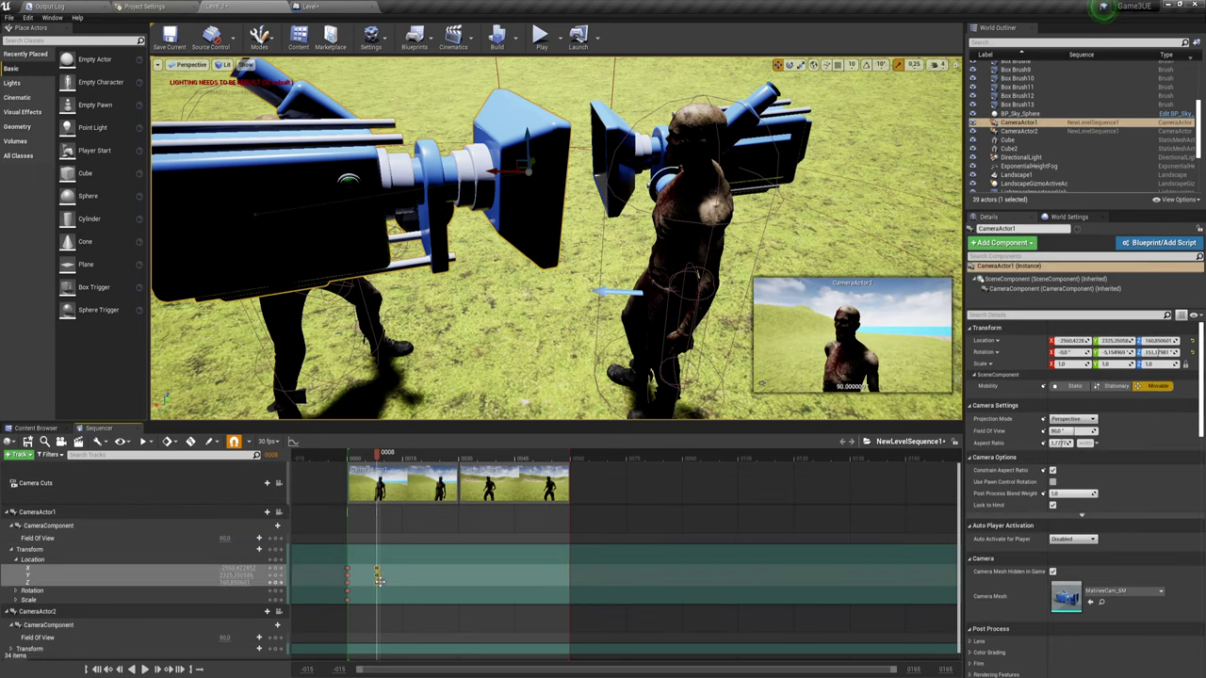
pyautogui.moveTo(378, 579); pyautogui.dragTo(427, 578)
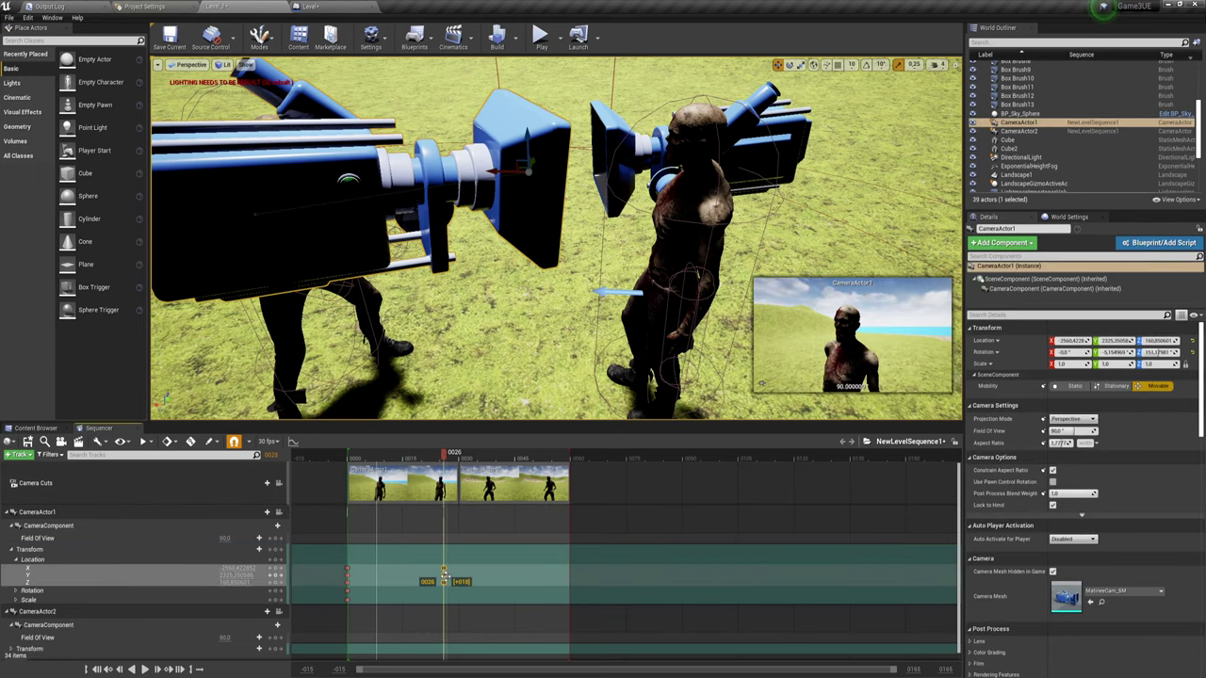
pyautogui.click(485, 560)
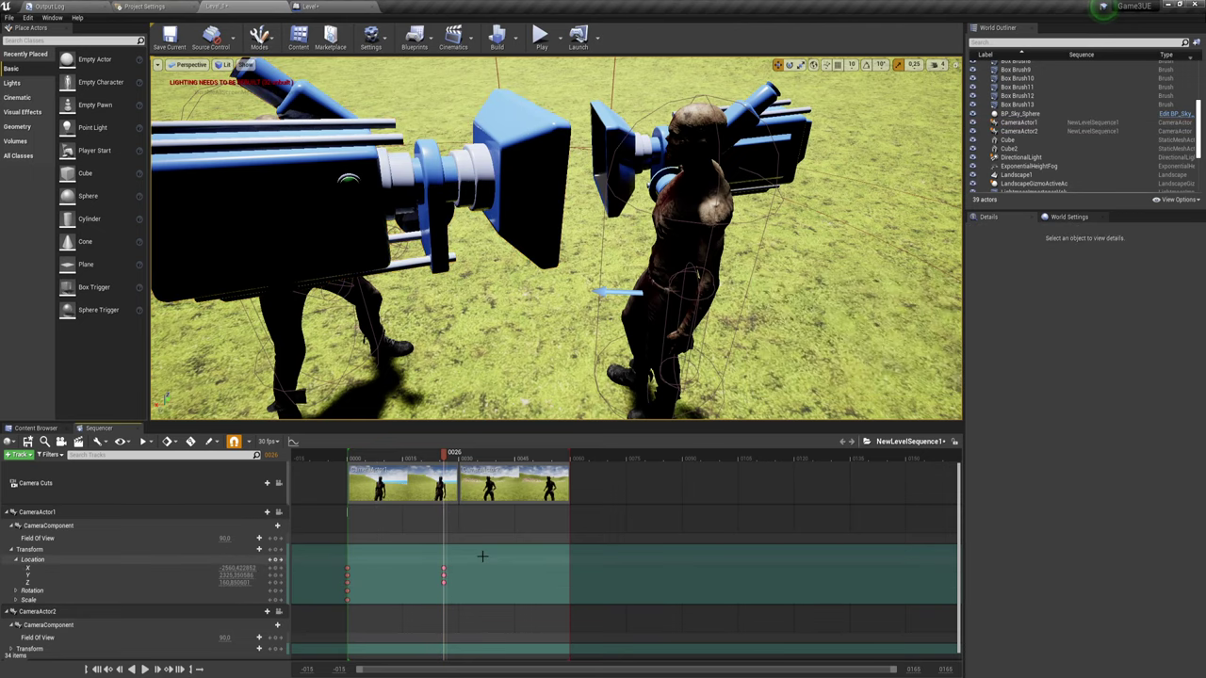
pyautogui.keyDown('alt'); pyautogui.moveTo(556, 245); pyautogui.dragTo(716, 235); pyautogui.keyUp('alt')
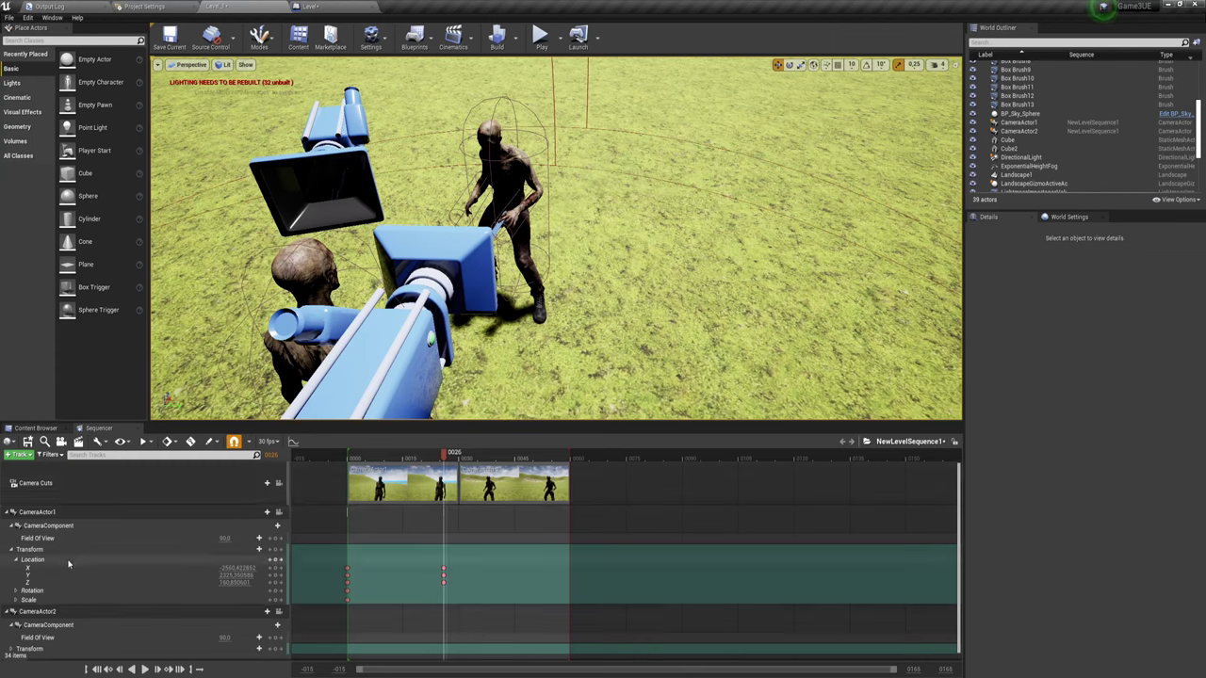
pyautogui.scroll(-1, 39, 555)
pyautogui.click(38, 503)
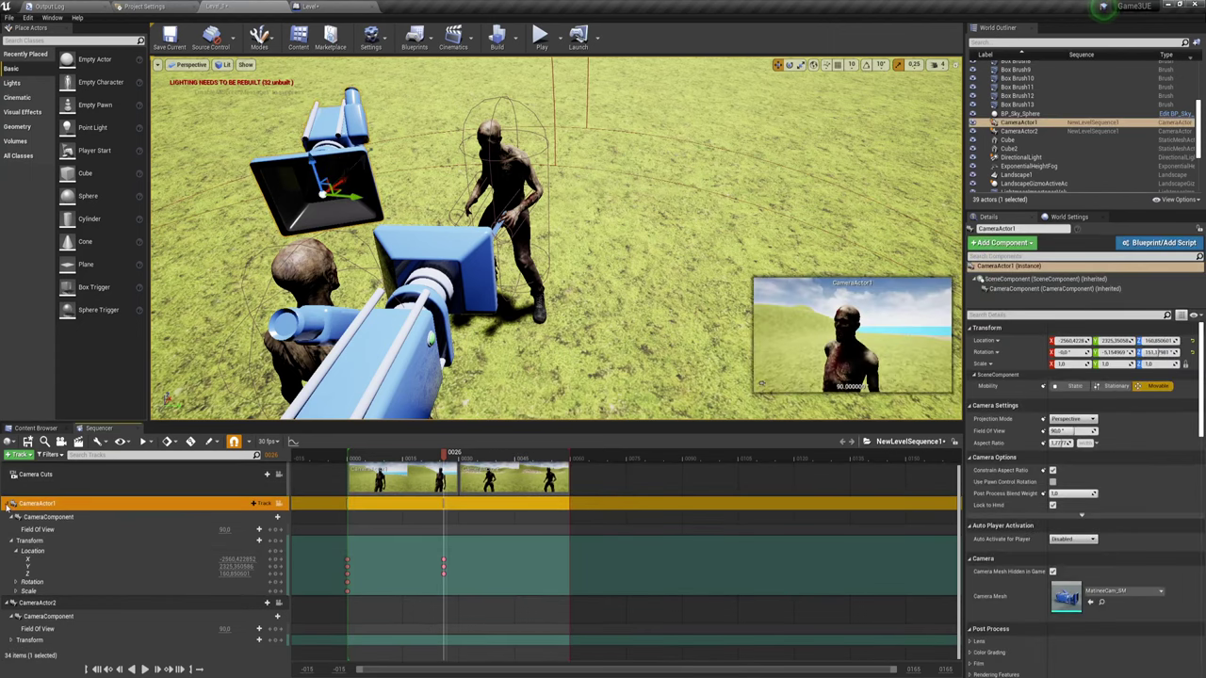
pyautogui.click(8, 503)
# Key CameraActor2's starting location at frame 30.
pyautogui.click(38, 563)
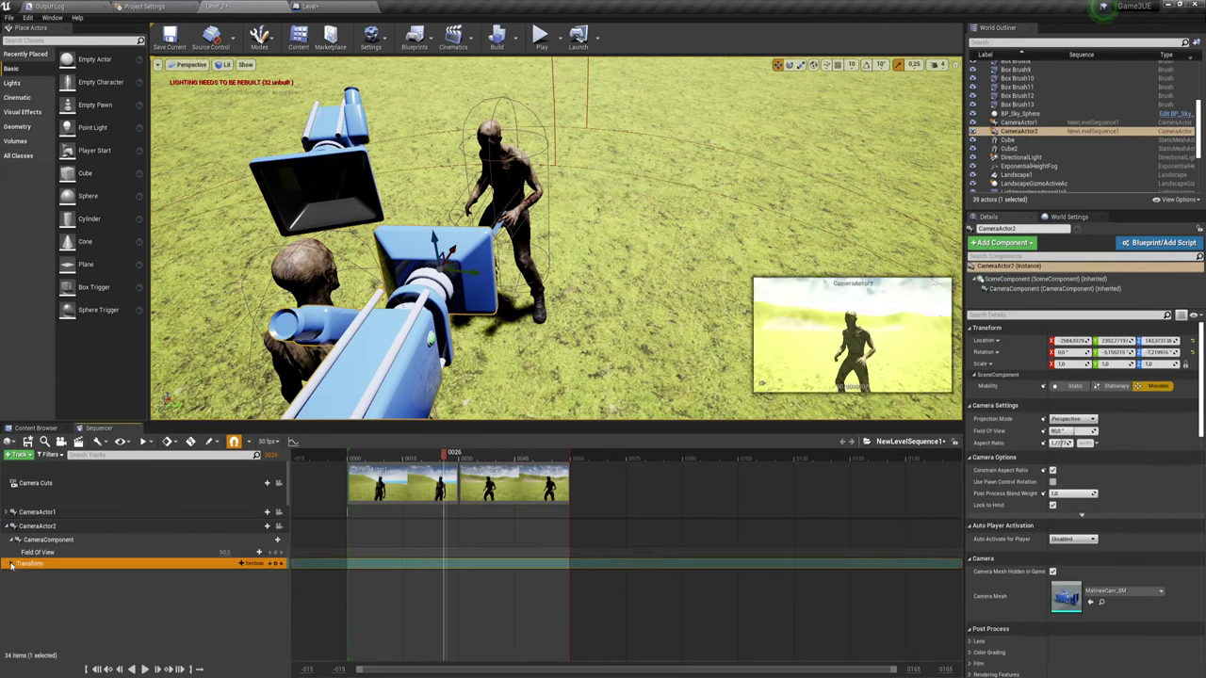
pyautogui.click(11, 563)
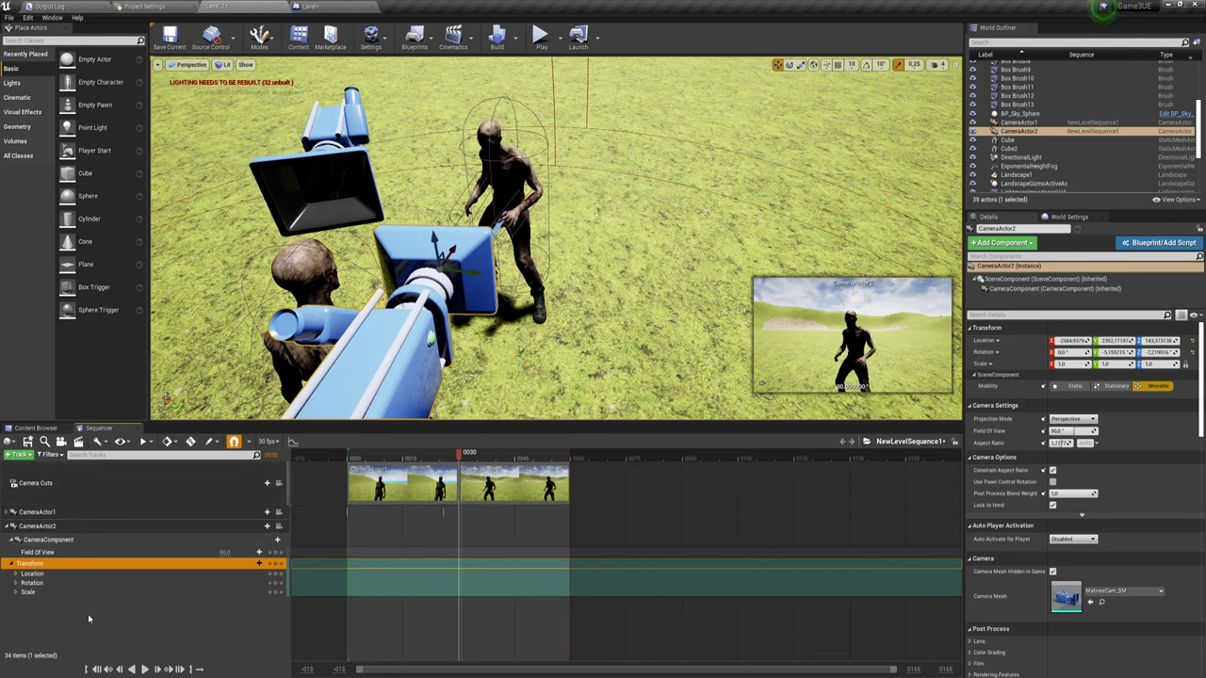
pyautogui.click(275, 574)
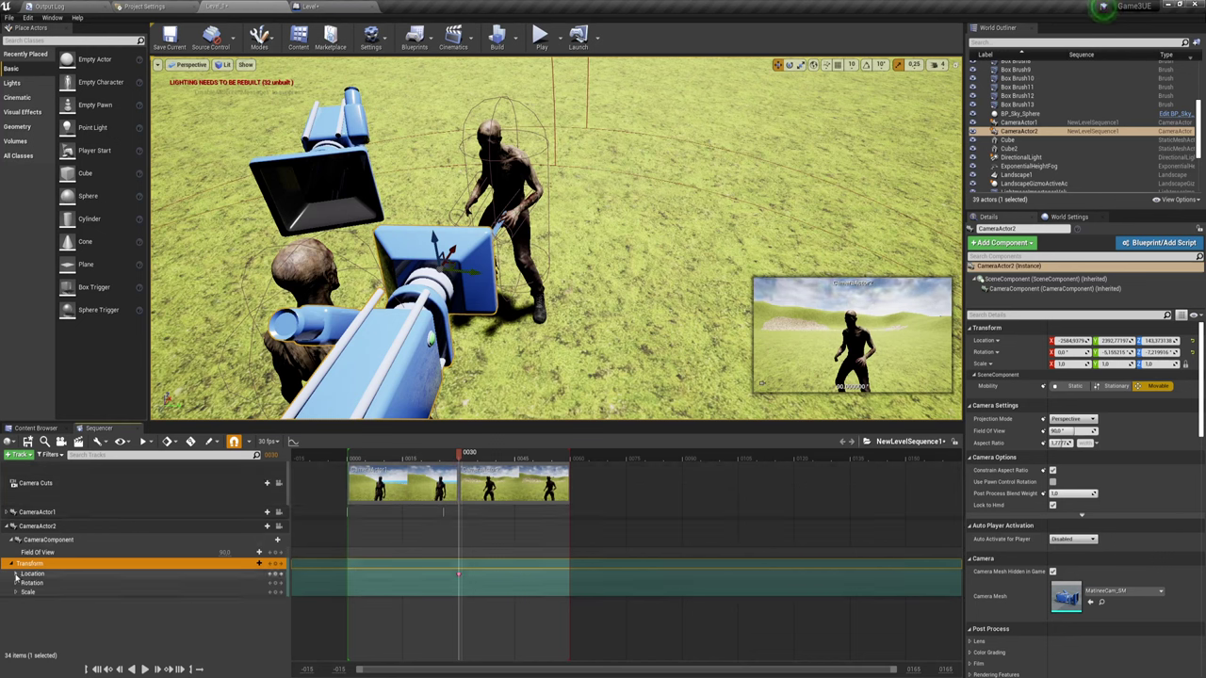
pyautogui.doubleClick(202, 574)
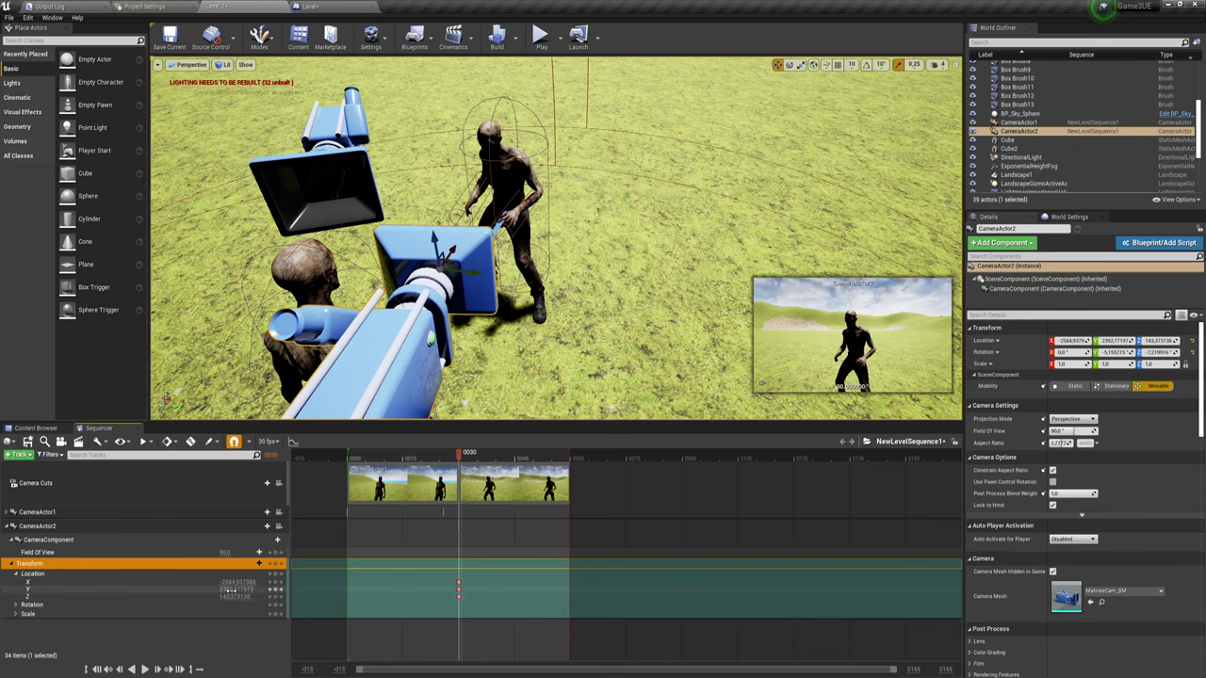
pyautogui.moveTo(233, 590)
pyautogui.mouseDown()
pyautogui.moveTo(274, 591)
pyautogui.moveTo(204, 591)
pyautogui.moveTo(247, 597)
pyautogui.moveTo(219, 591)
pyautogui.mouseUp()
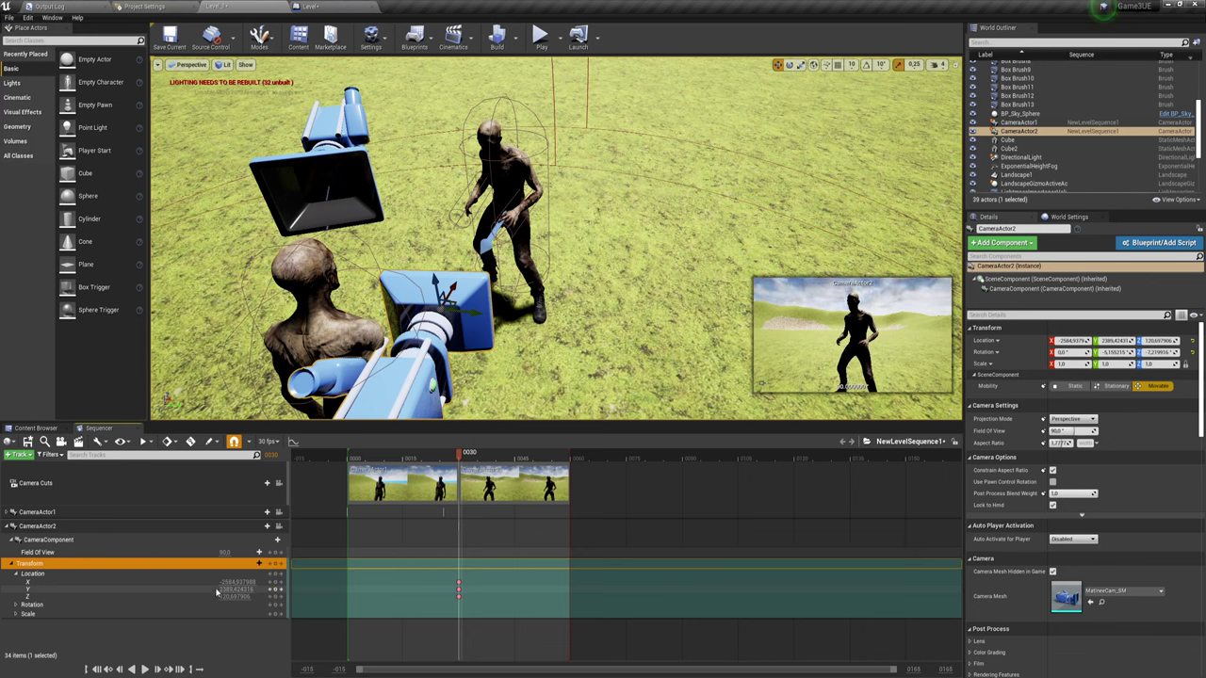
# At about frame 56, push CameraActor2 forward in X and up in Z, then scrub back to preview.
pyautogui.moveTo(459, 453); pyautogui.dragTo(566, 453)
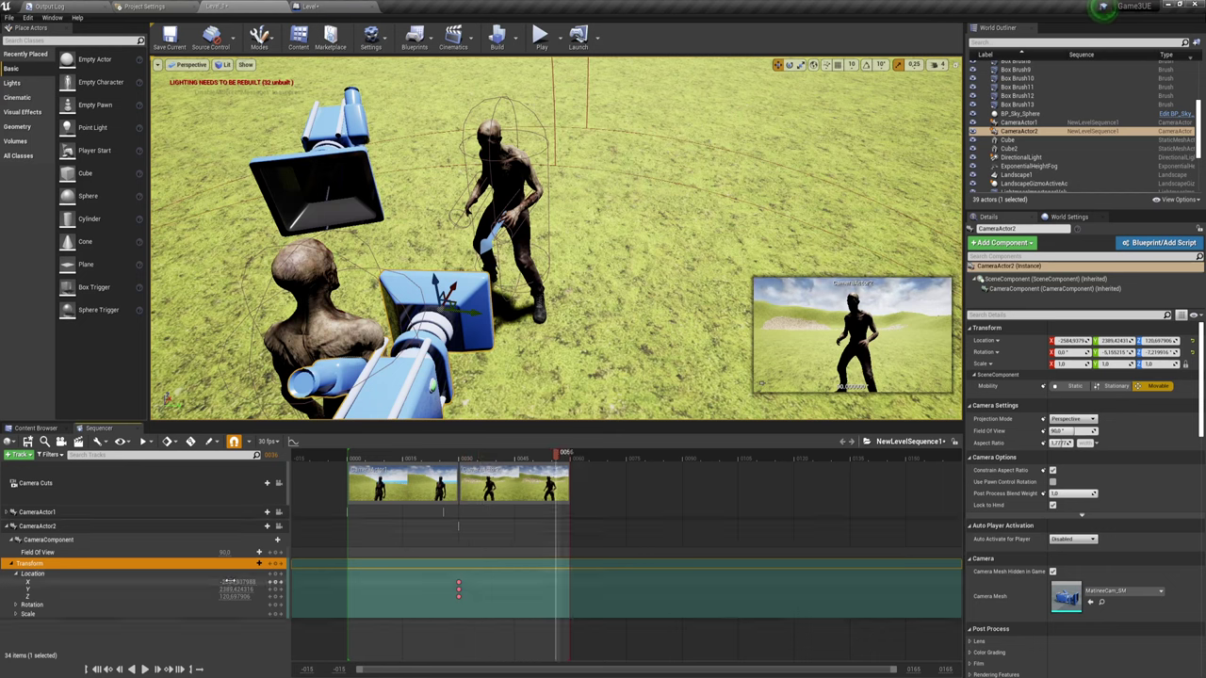
pyautogui.moveTo(231, 582); pyautogui.dragTo(237, 582)
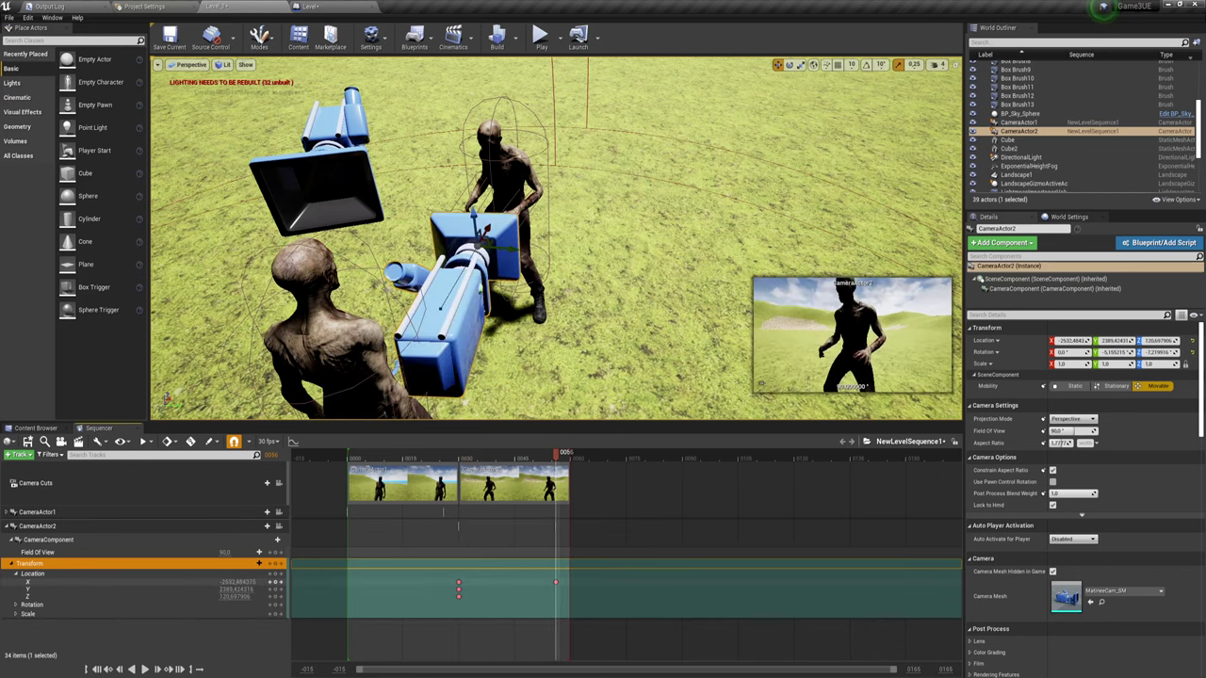
pyautogui.moveTo(231, 594); pyautogui.dragTo(230, 590)
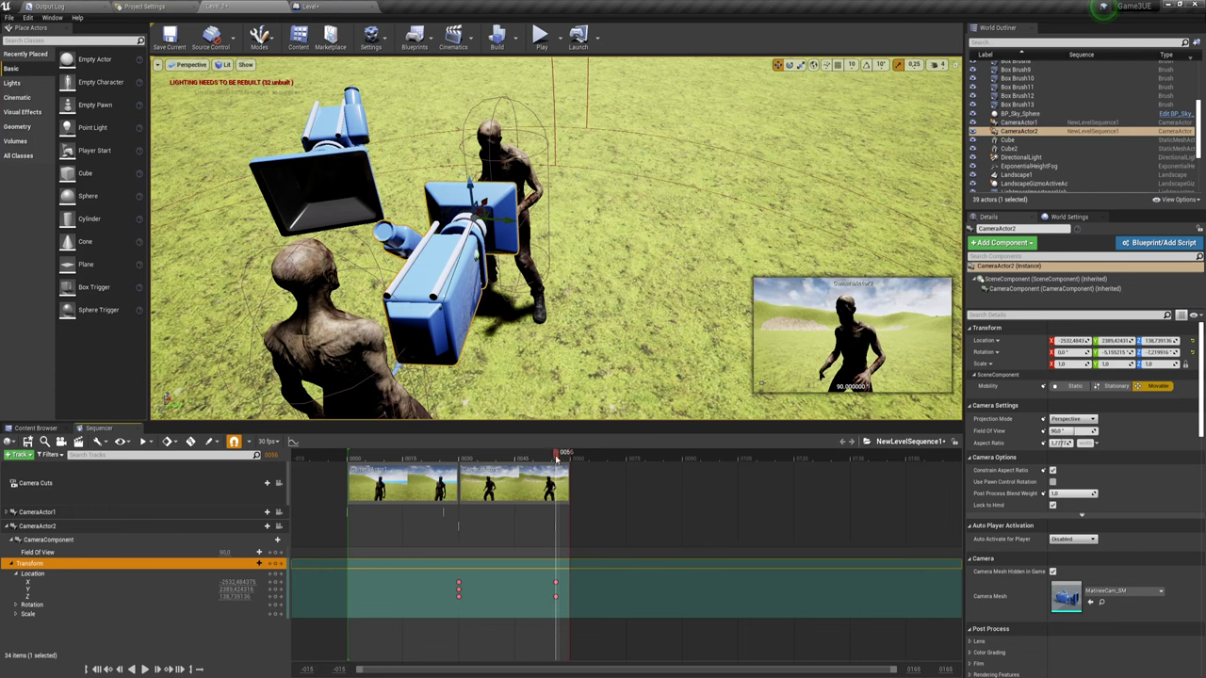
pyautogui.moveTo(560, 456); pyautogui.dragTo(351, 456)
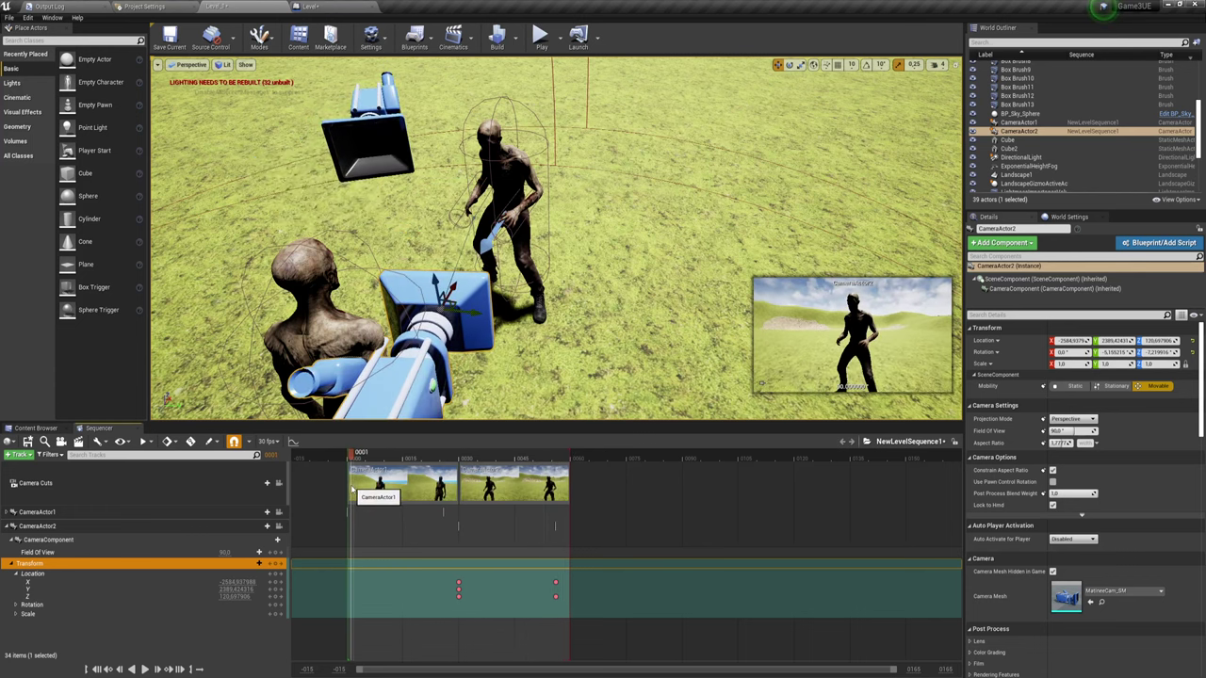
# Add the zombie AC_NPC1 to NewLevelSequence1 as an actor track.
pyautogui.click(8, 526)
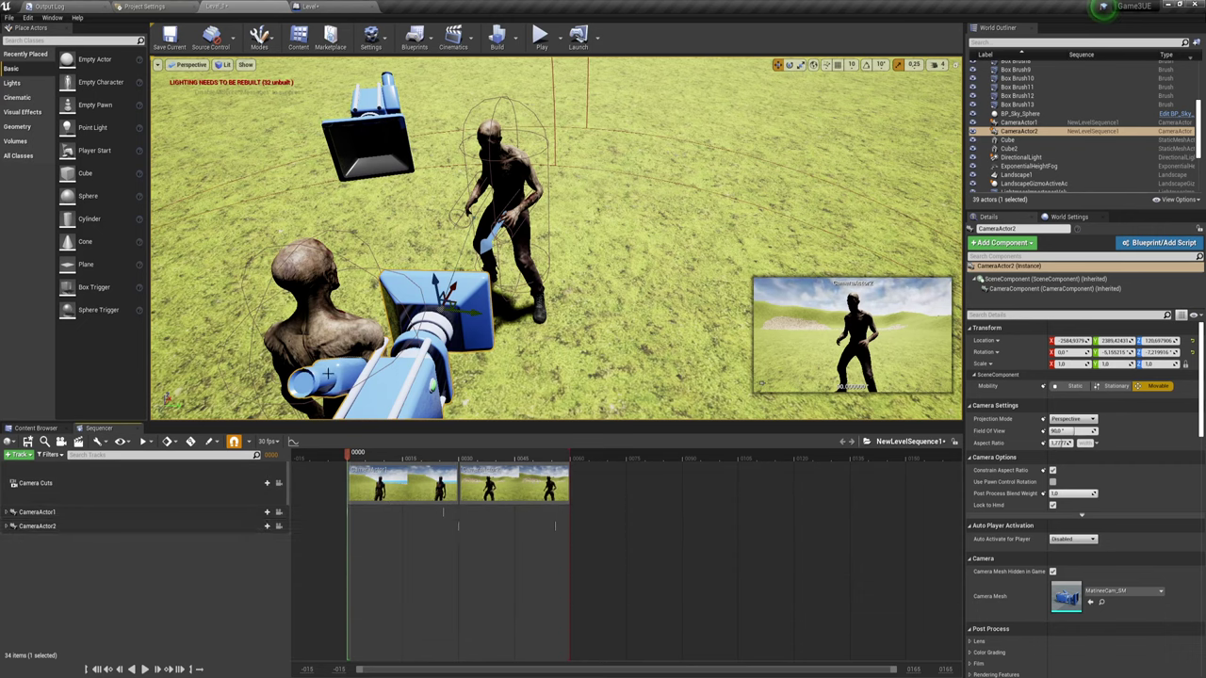
pyautogui.click(507, 189)
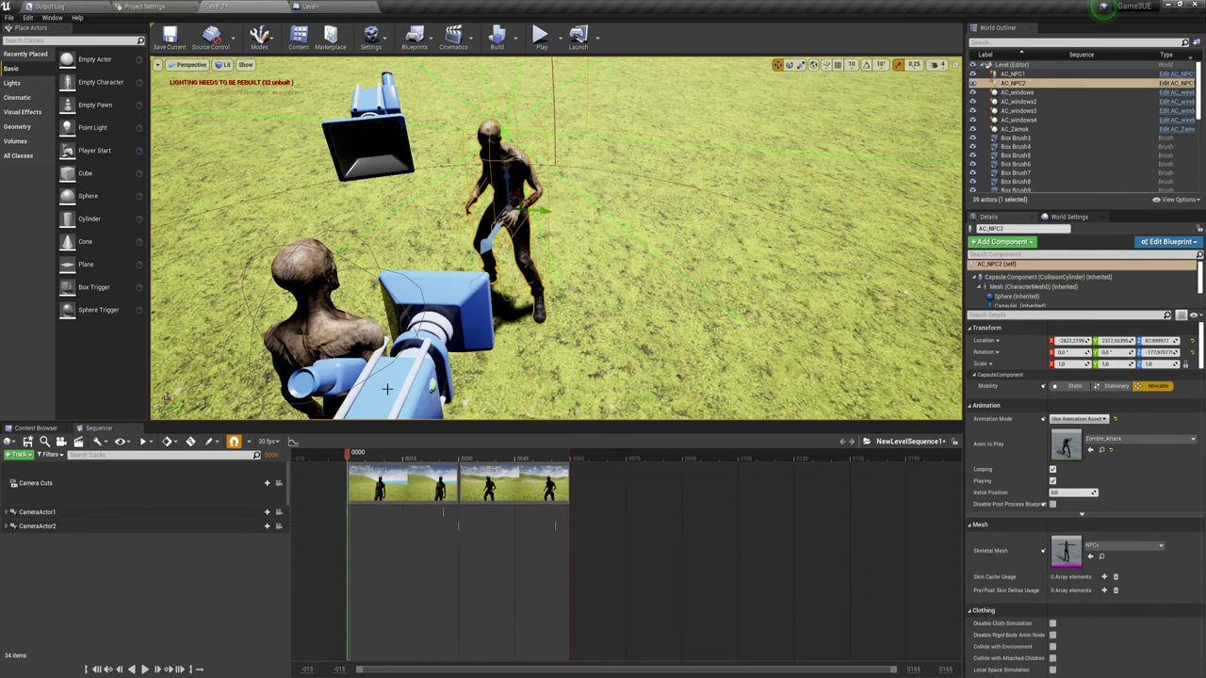
pyautogui.click(27, 456)
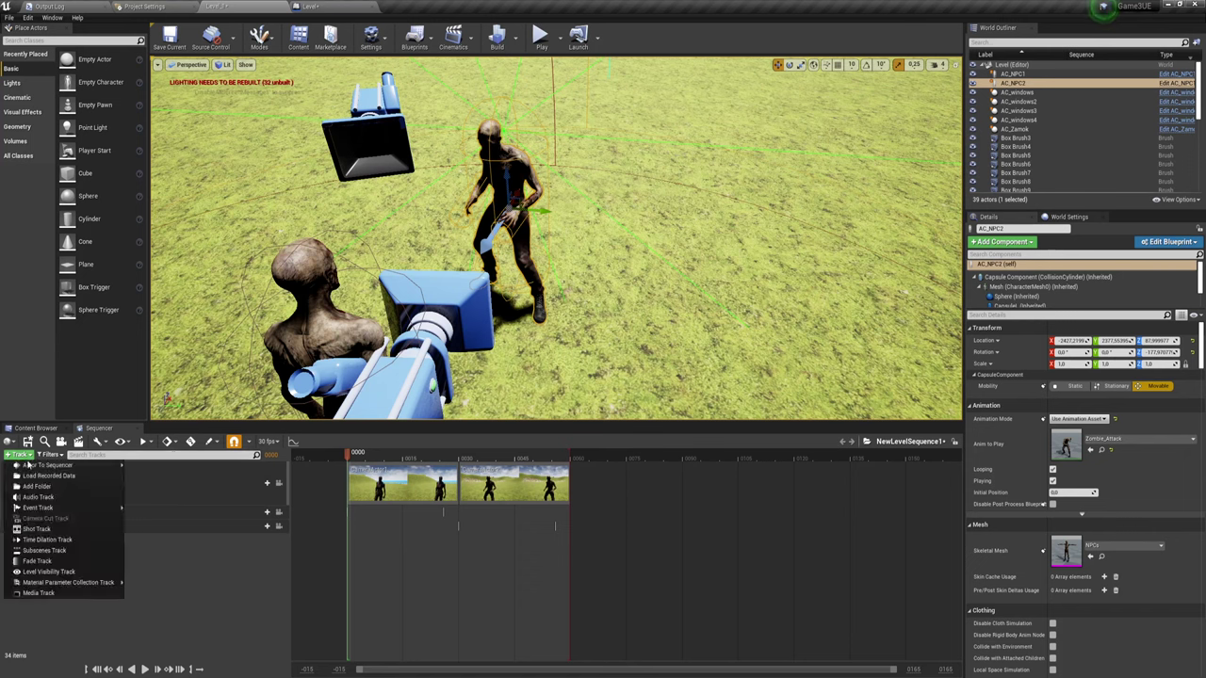
pyautogui.moveTo(42, 466)
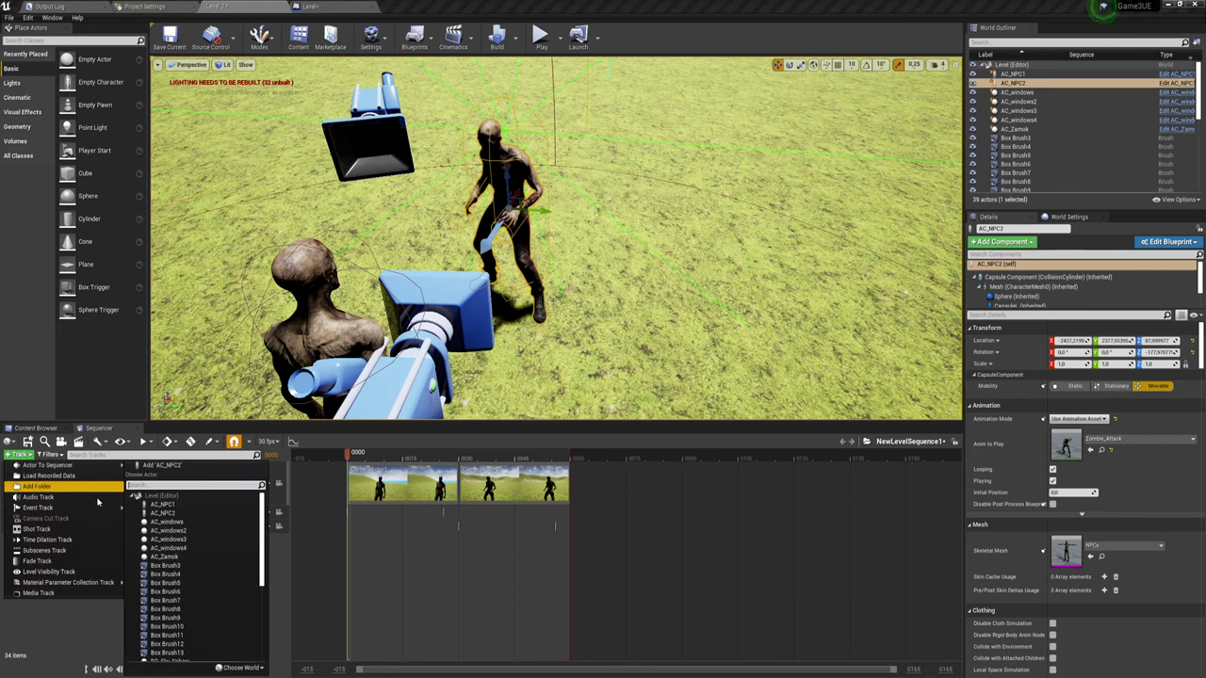
pyautogui.click(162, 504)
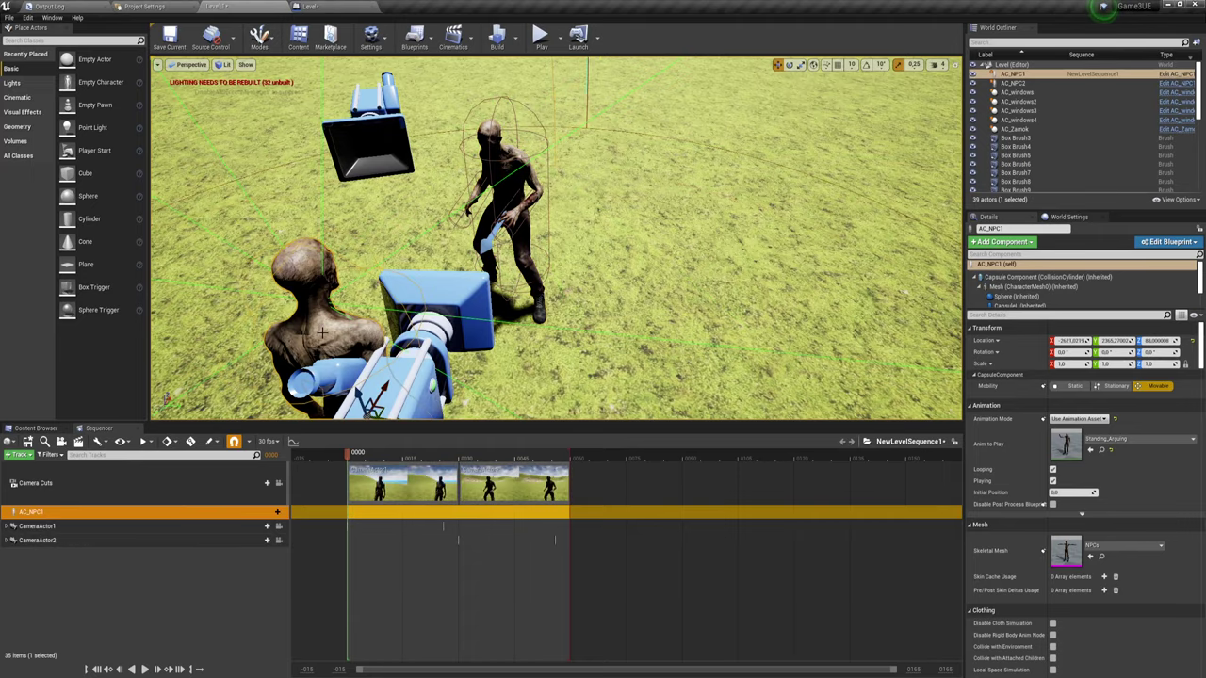
# Bring up AC_NPC1's track options to add an animation.
pyautogui.moveTo(322, 335)
pyautogui.mouseDown(button='right')
pyautogui.moveTo(339, 283)
pyautogui.moveTo(369, 285)
pyautogui.mouseUp(button='right')
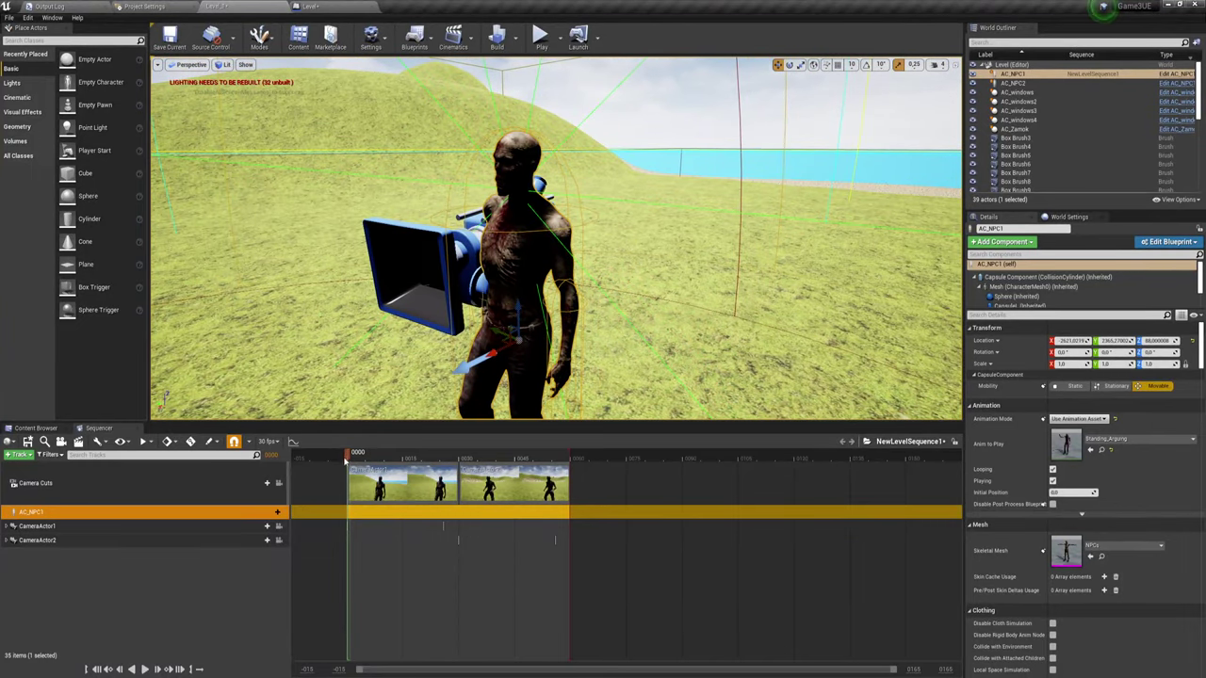
pyautogui.click(275, 513)
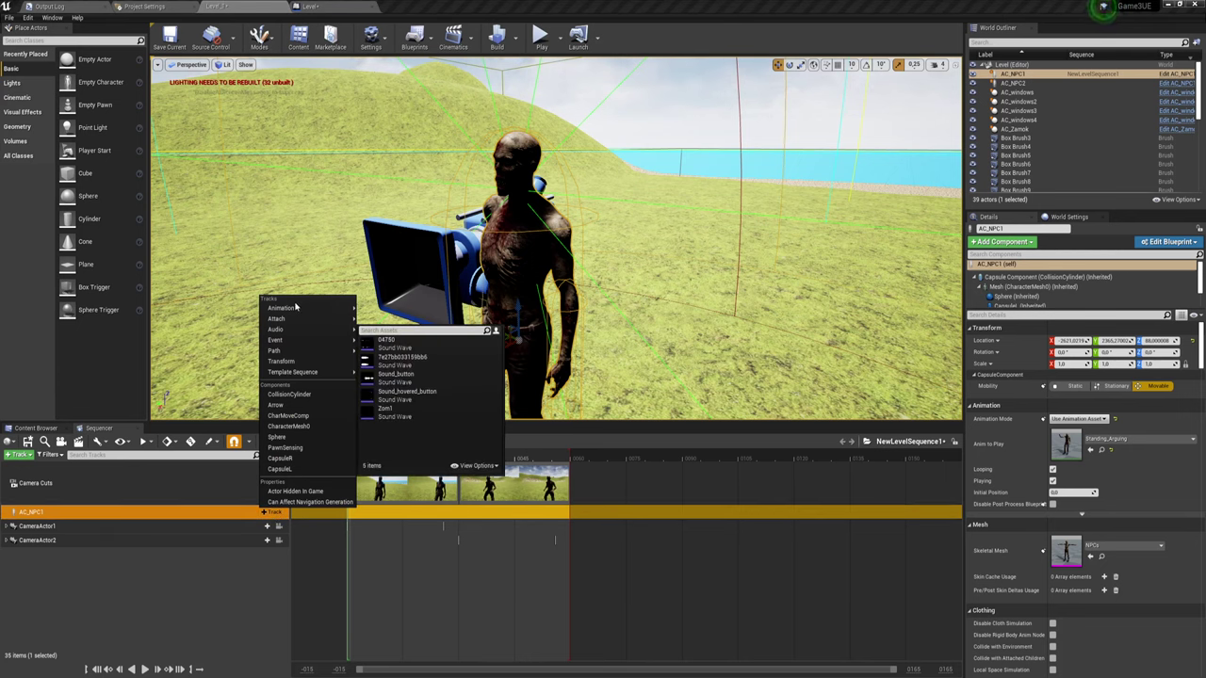
pyautogui.moveTo(295, 307)
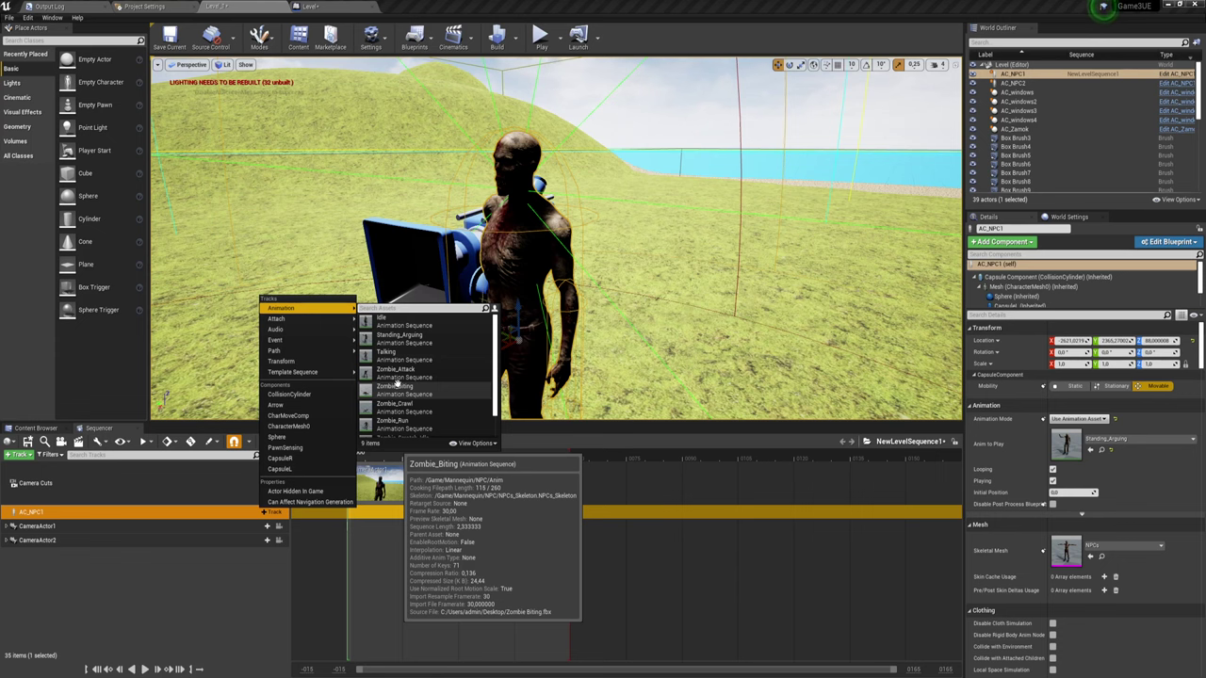
pyautogui.click(414, 341)
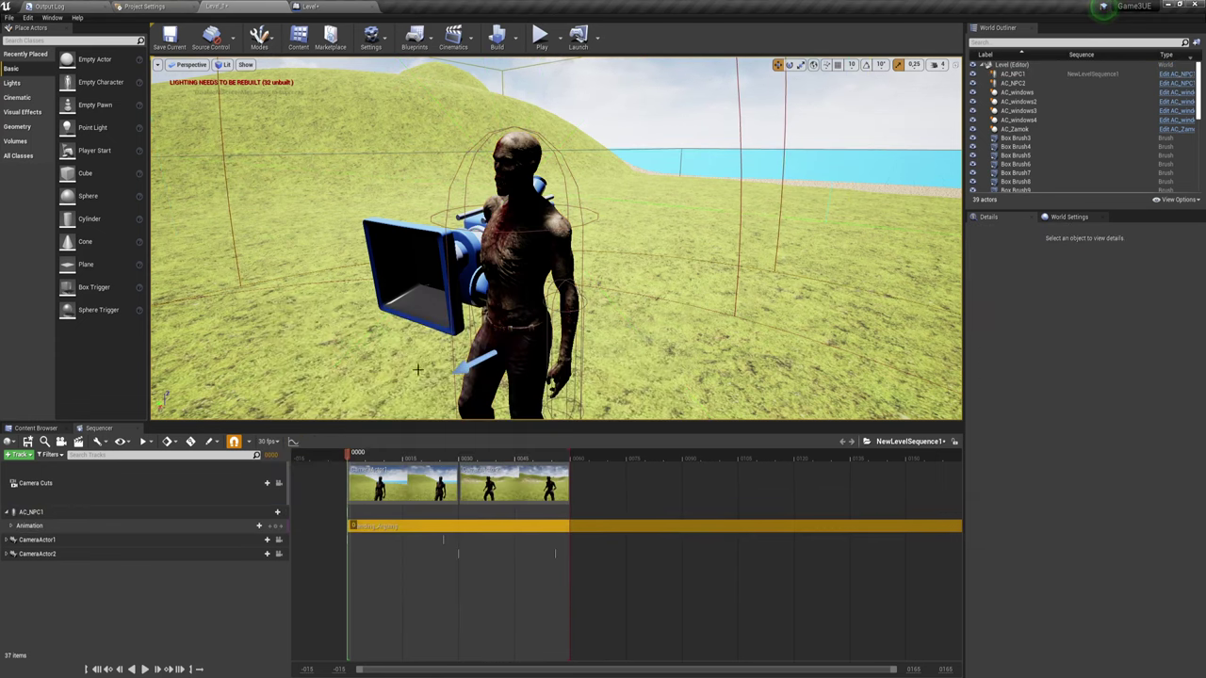
pyautogui.moveTo(346, 455); pyautogui.dragTo(430, 455)
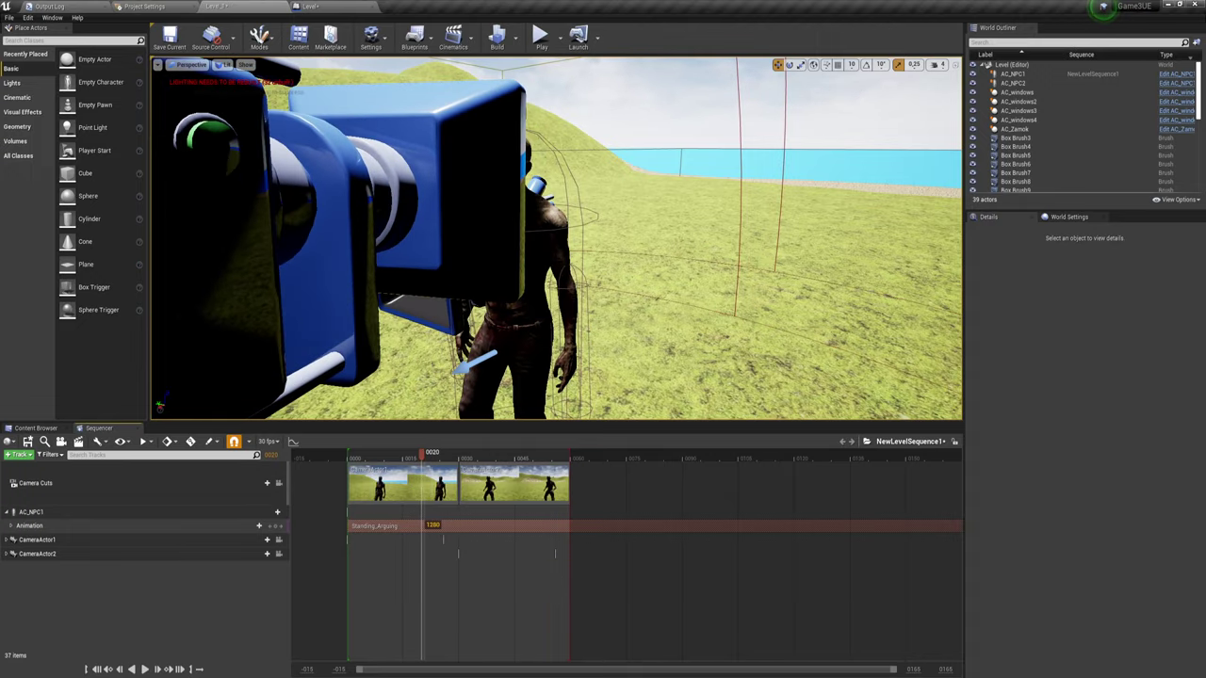
pyautogui.moveTo(429, 455); pyautogui.dragTo(422, 453)
pyautogui.moveTo(555, 236); pyautogui.dragTo(556, 236, button='right')
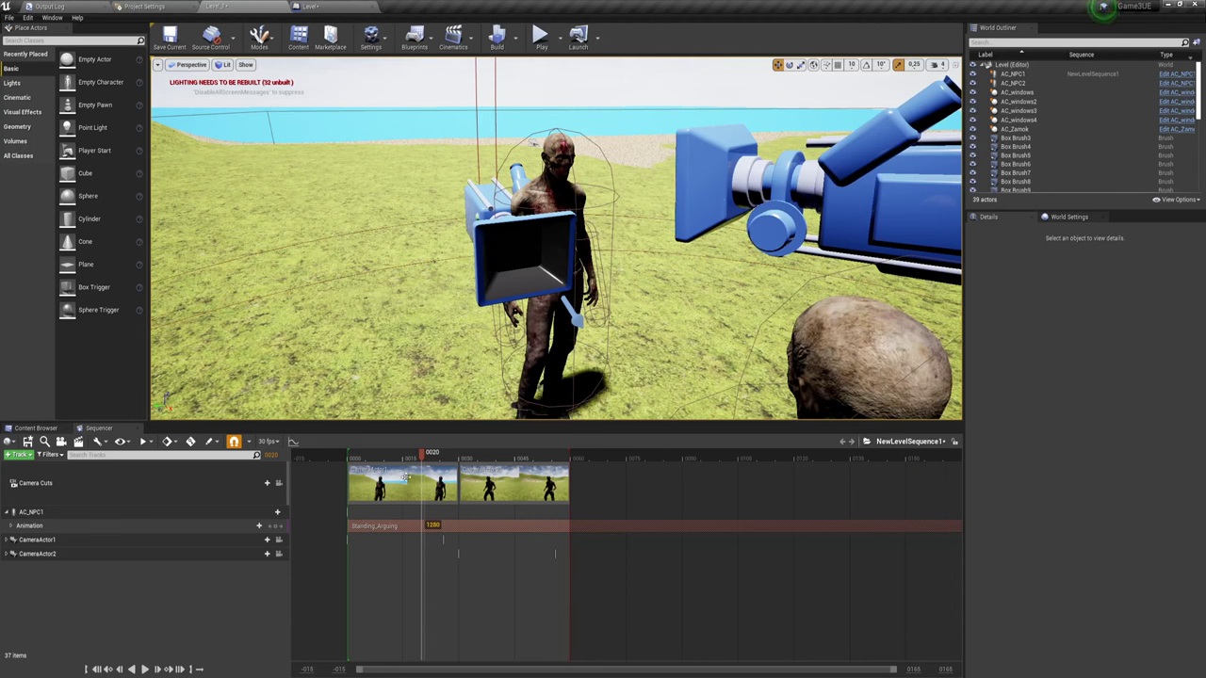
pyautogui.moveTo(425, 453)
pyautogui.mouseDown()
pyautogui.moveTo(750, 448)
pyautogui.moveTo(668, 453)
pyautogui.mouseUp()
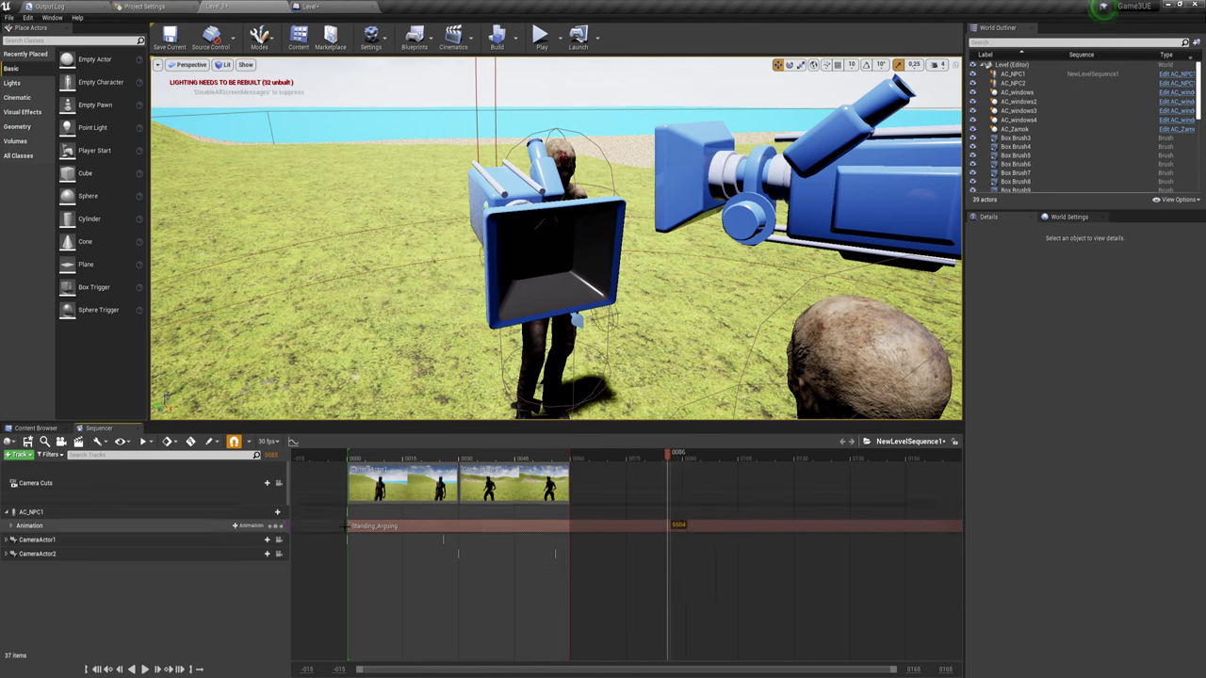
pyautogui.moveTo(349, 525); pyautogui.dragTo(475, 532)
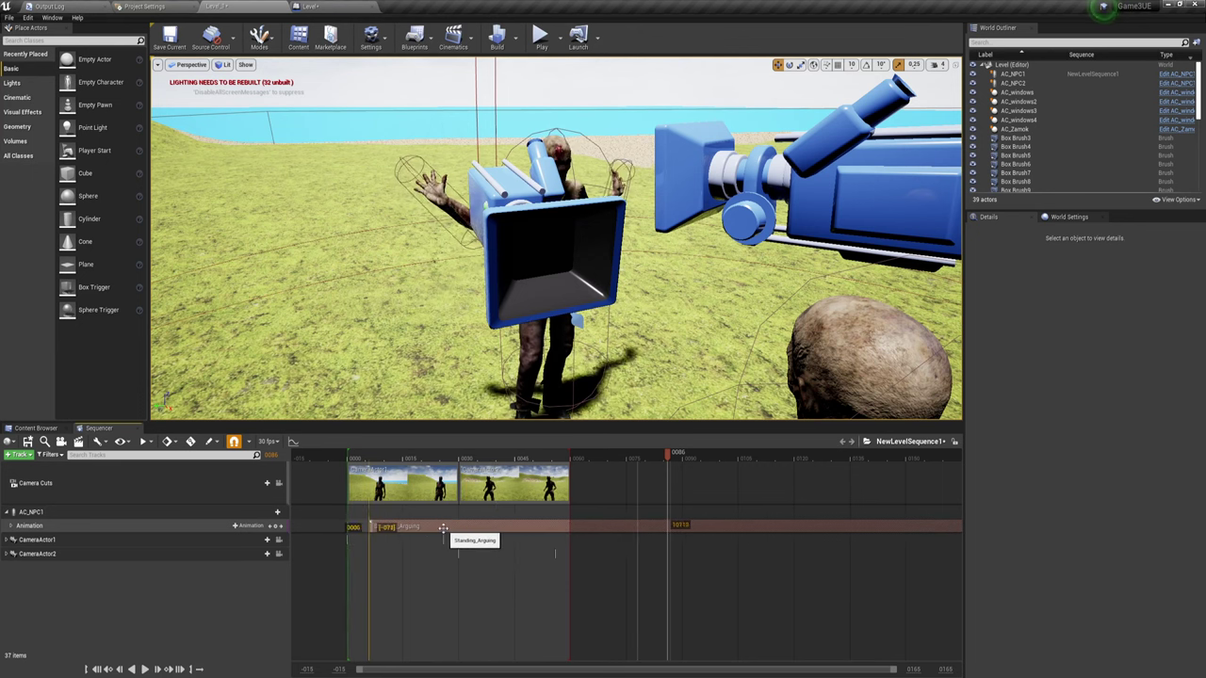
pyautogui.moveTo(475, 532); pyautogui.dragTo(348, 527)
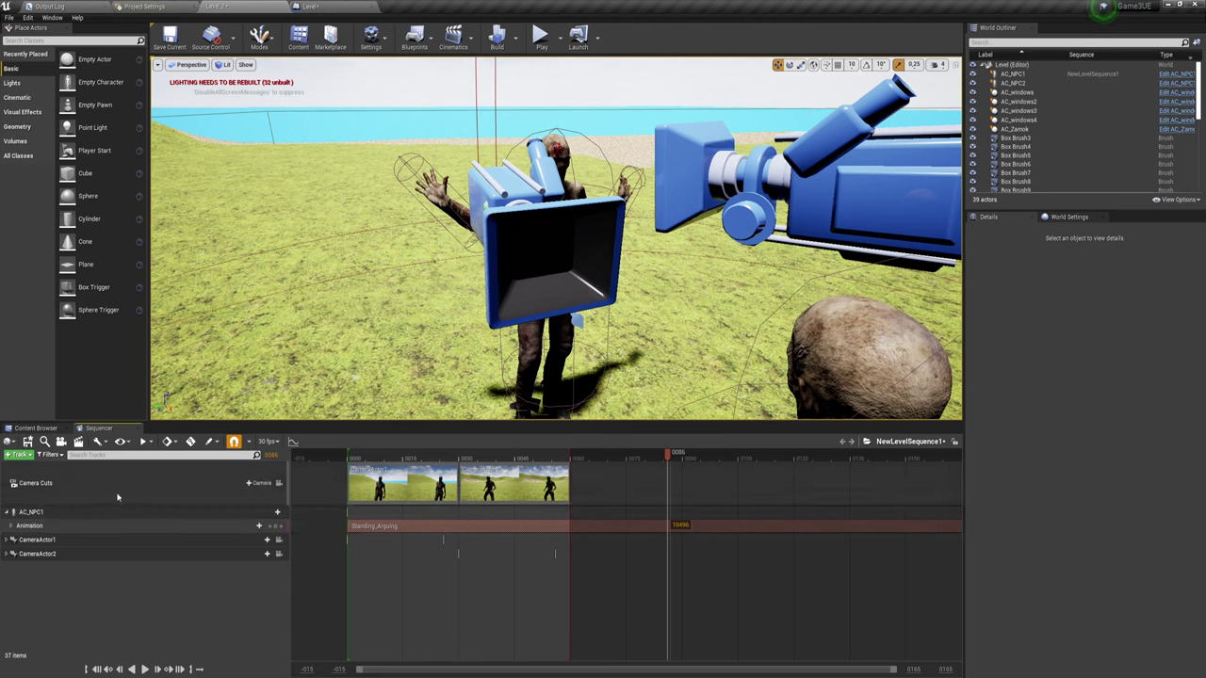
# Add AC_NPC2 to the sequence with a Zombie_Attack animation starting around frame 0030.
pyautogui.click(8, 454)
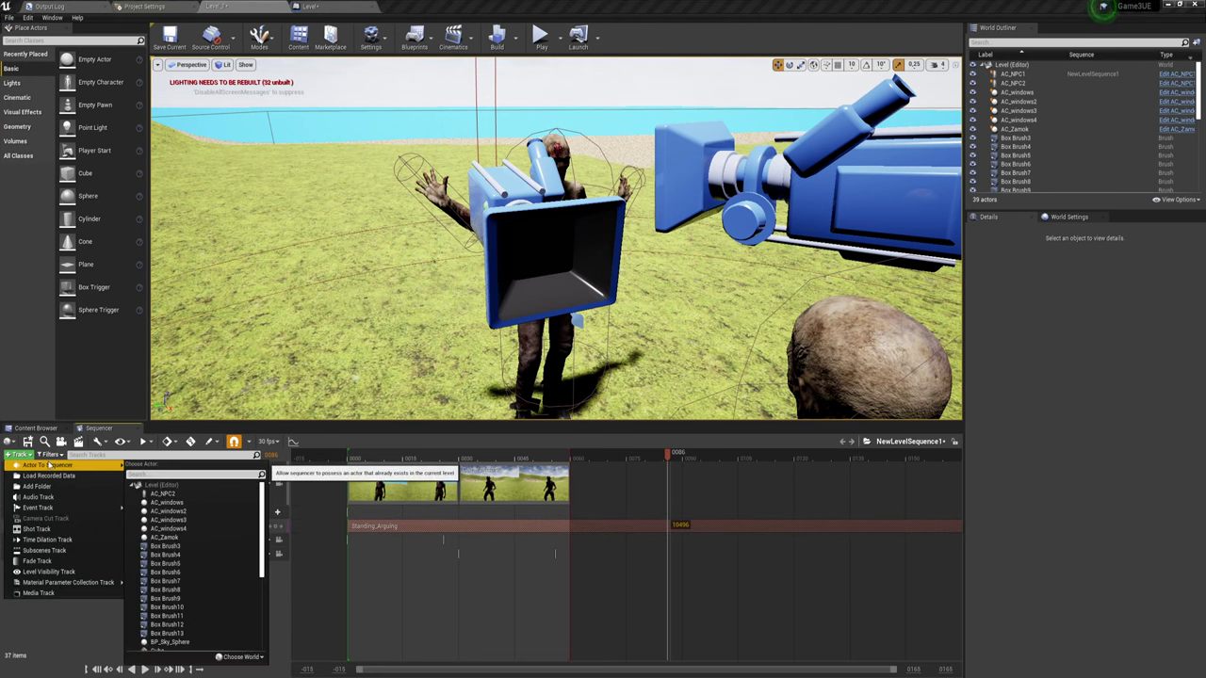
pyautogui.click(165, 494)
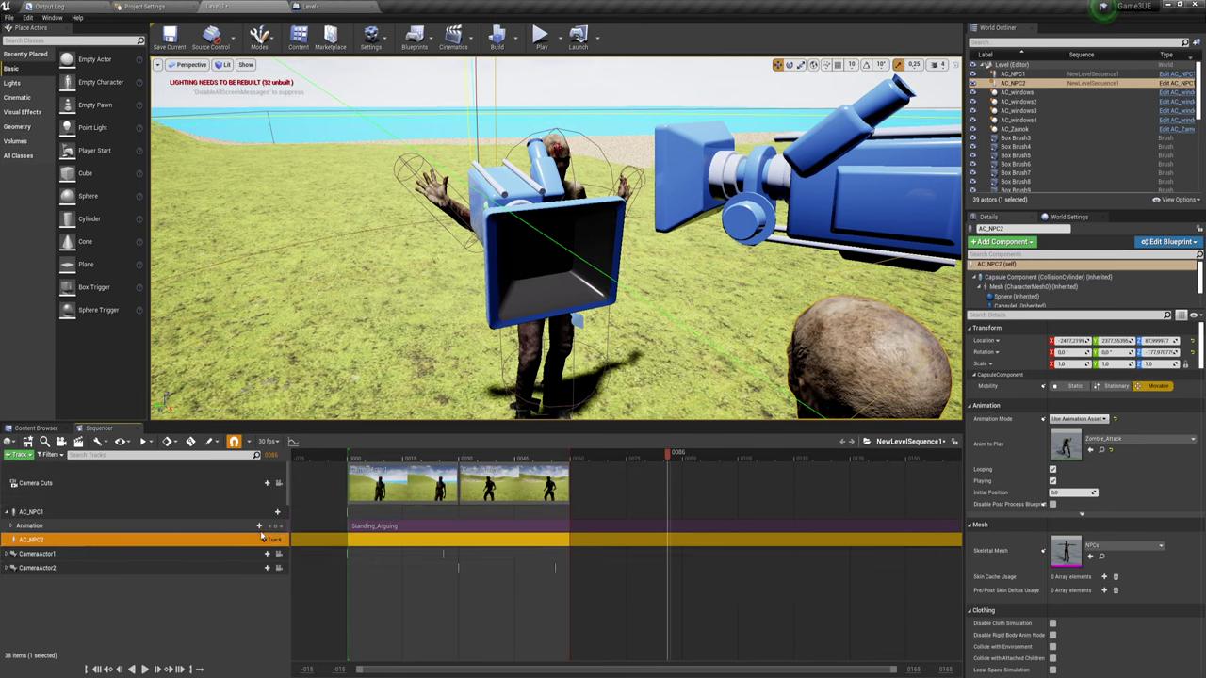
pyautogui.click(362, 456)
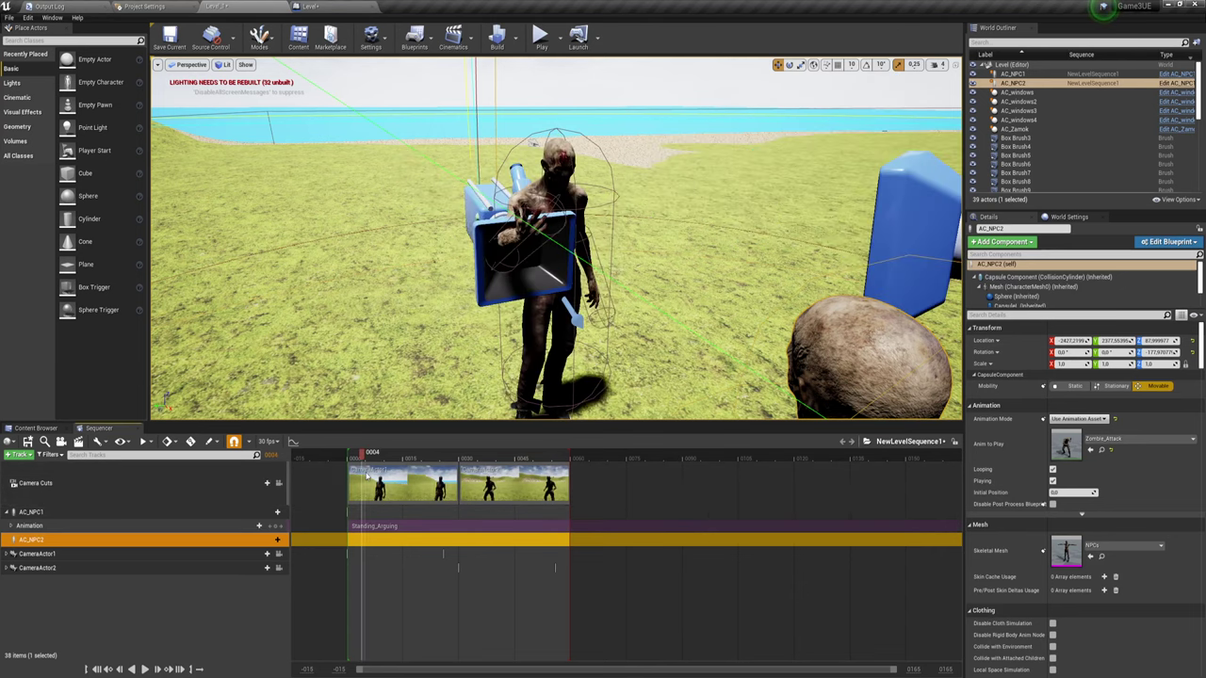
pyautogui.moveTo(366, 475); pyautogui.dragTo(461, 473)
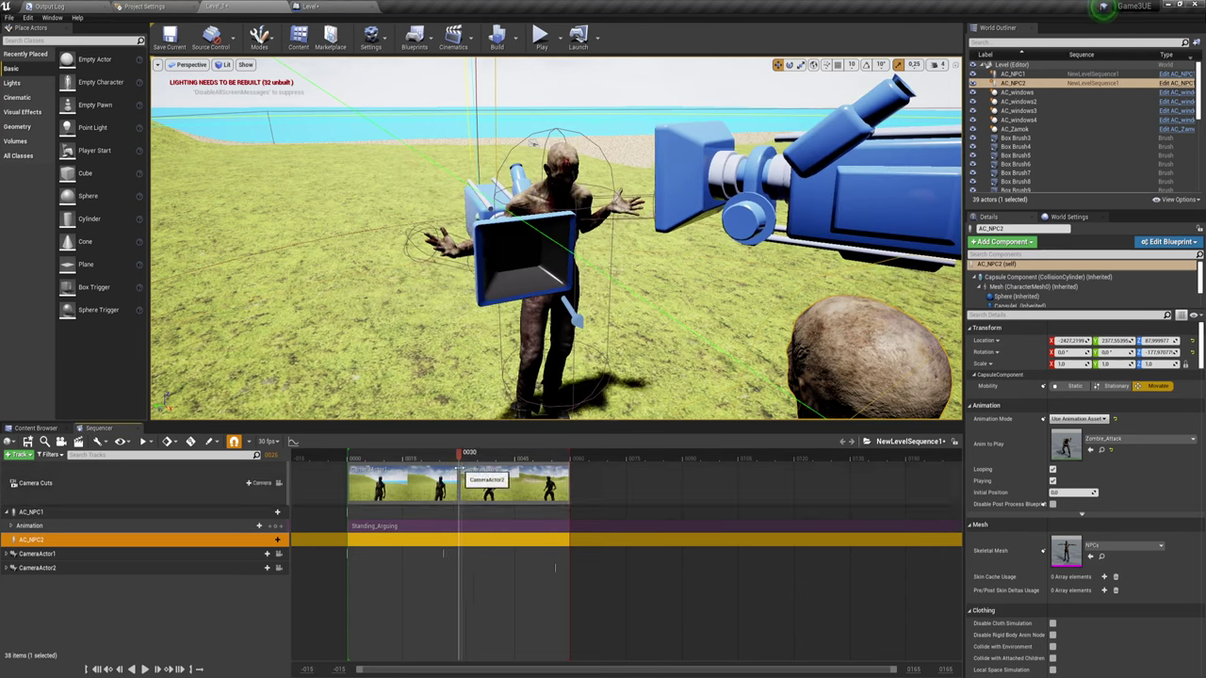
pyautogui.click(276, 540)
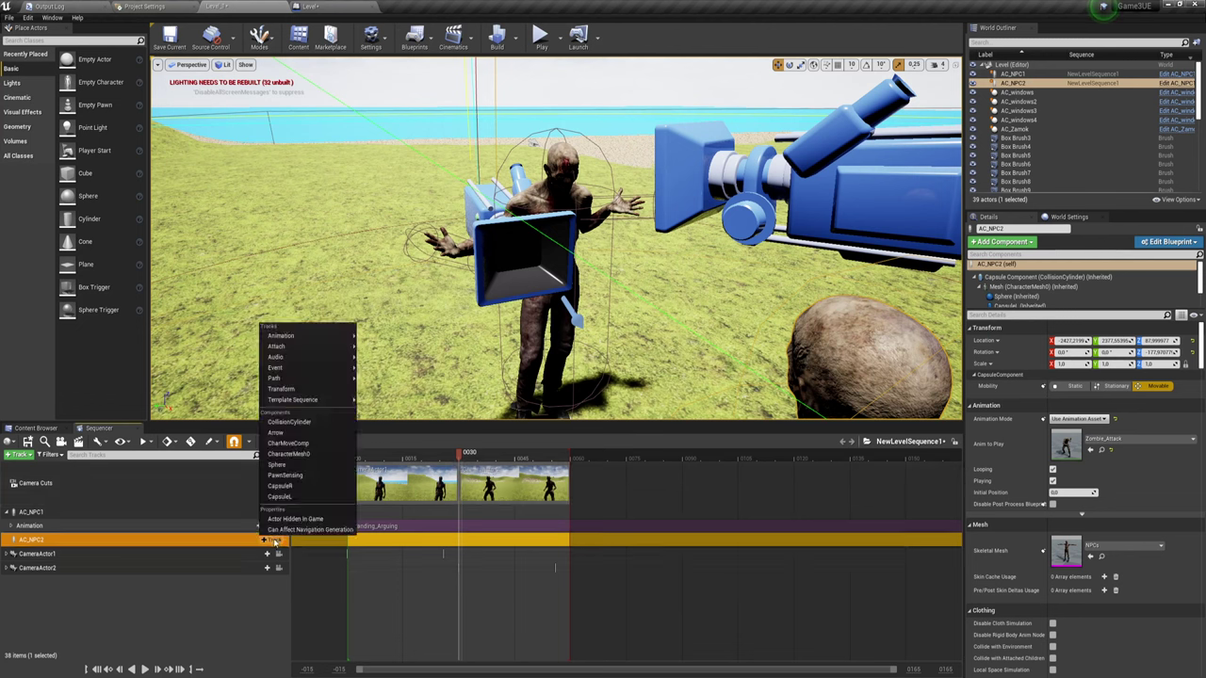
pyautogui.moveTo(304, 339)
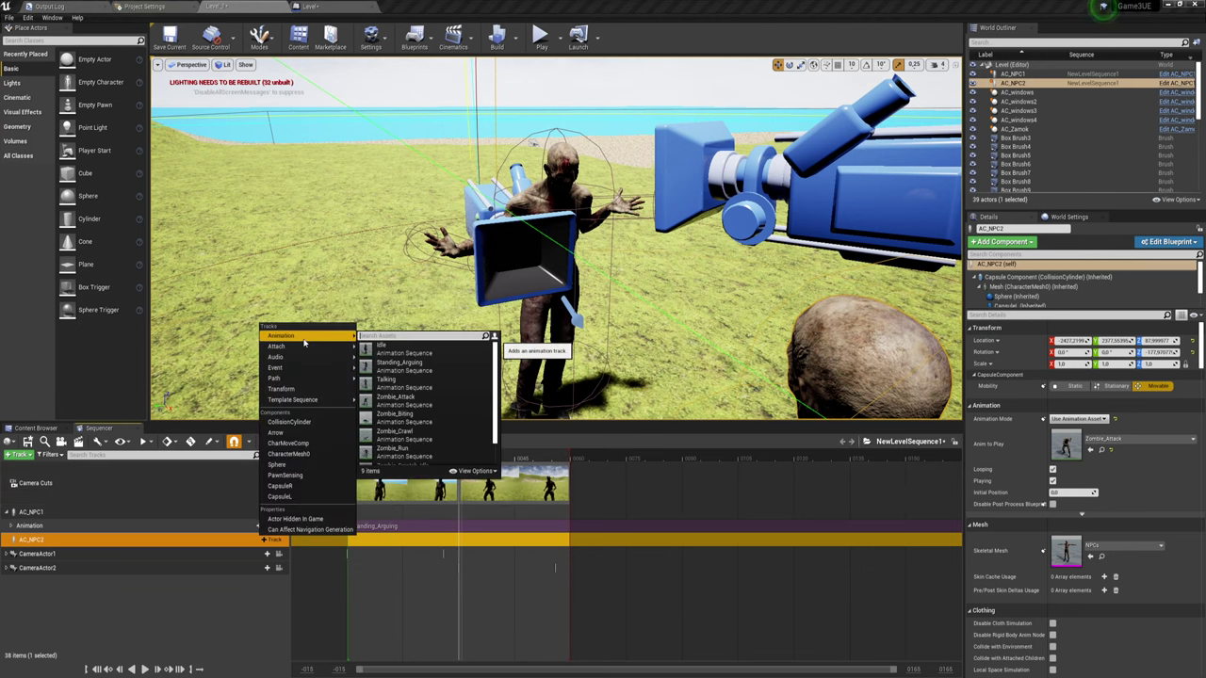
pyautogui.click(400, 400)
# Preview the Zombie_Attack clip around frames 0039–0047, keeping its original start position.
pyautogui.moveTo(400, 400); pyautogui.dragTo(415, 367, button='right')
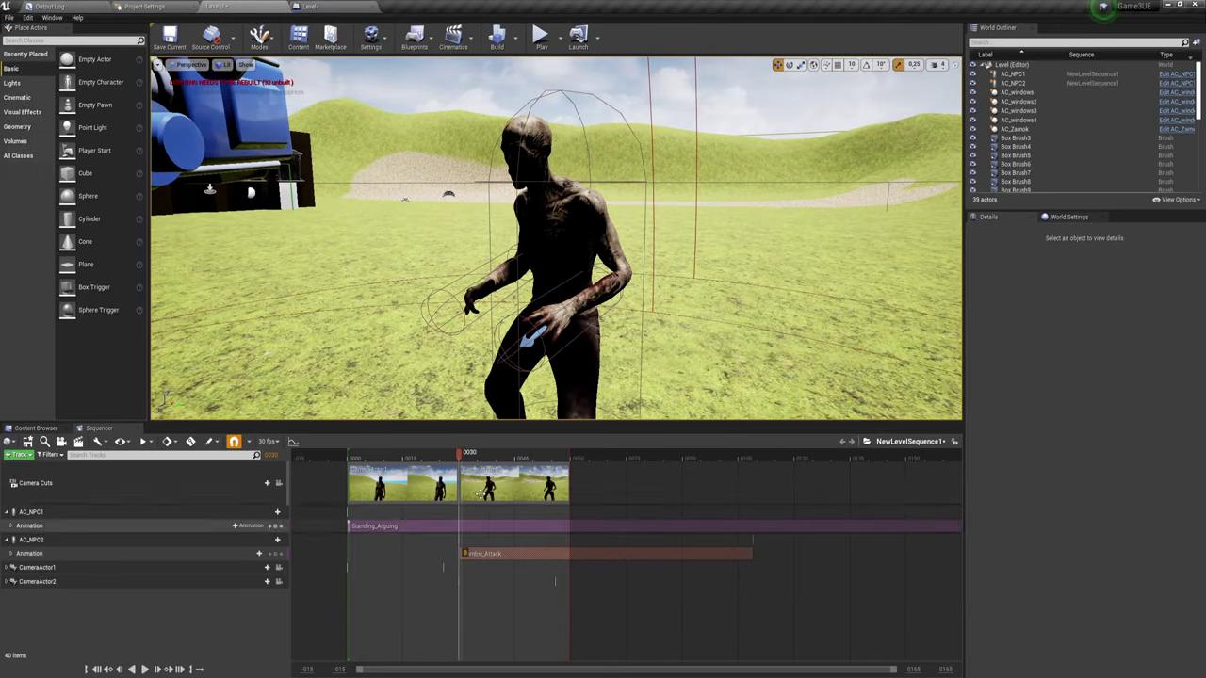
pyautogui.moveTo(461, 454)
pyautogui.mouseDown()
pyautogui.moveTo(519, 456)
pyautogui.moveTo(508, 456)
pyautogui.mouseUp()
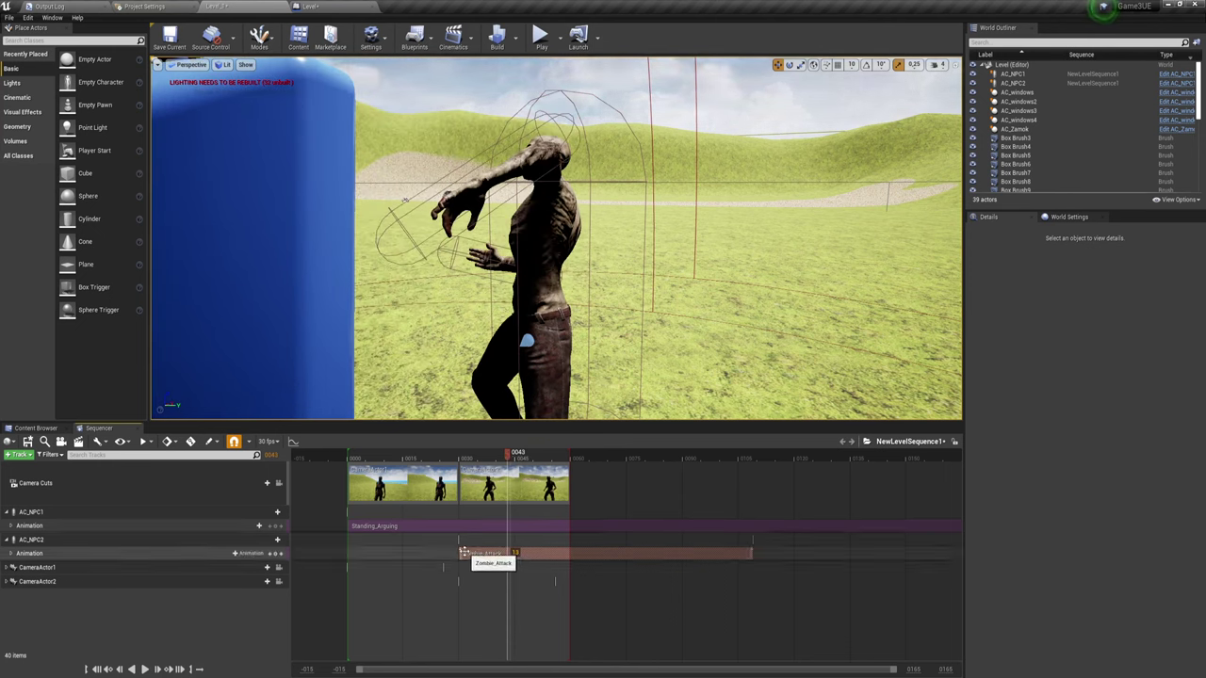
pyautogui.moveTo(461, 553); pyautogui.dragTo(534, 554)
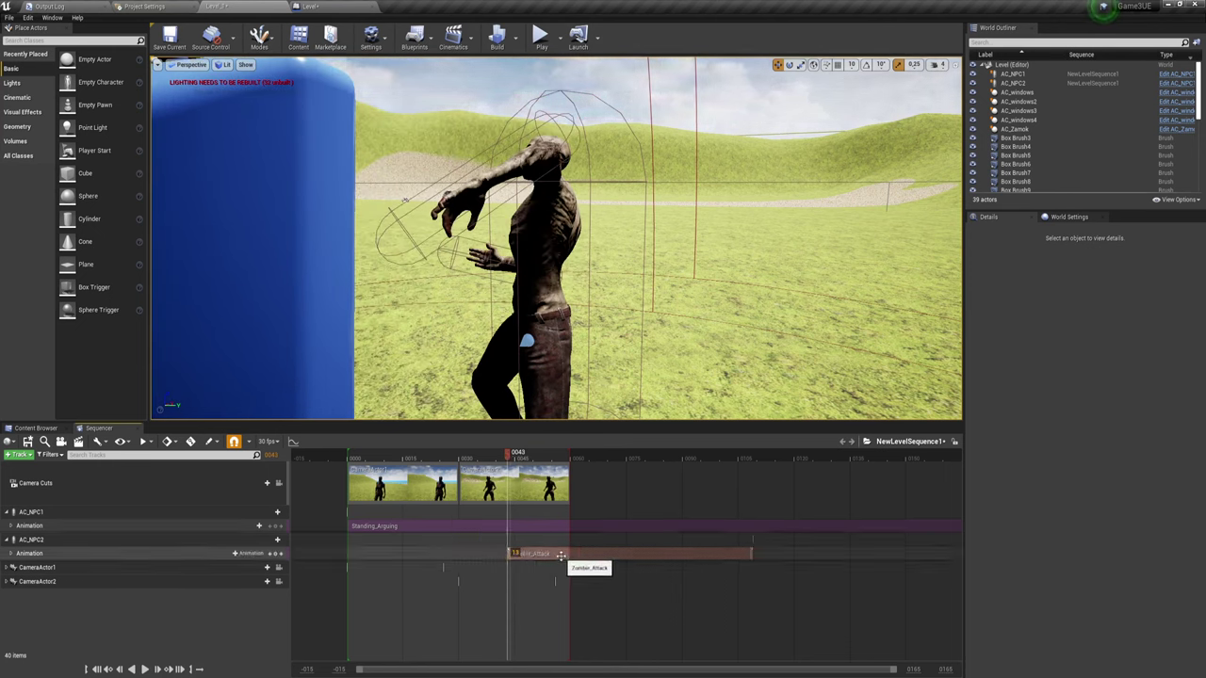
pyautogui.moveTo(534, 555); pyautogui.dragTo(509, 555)
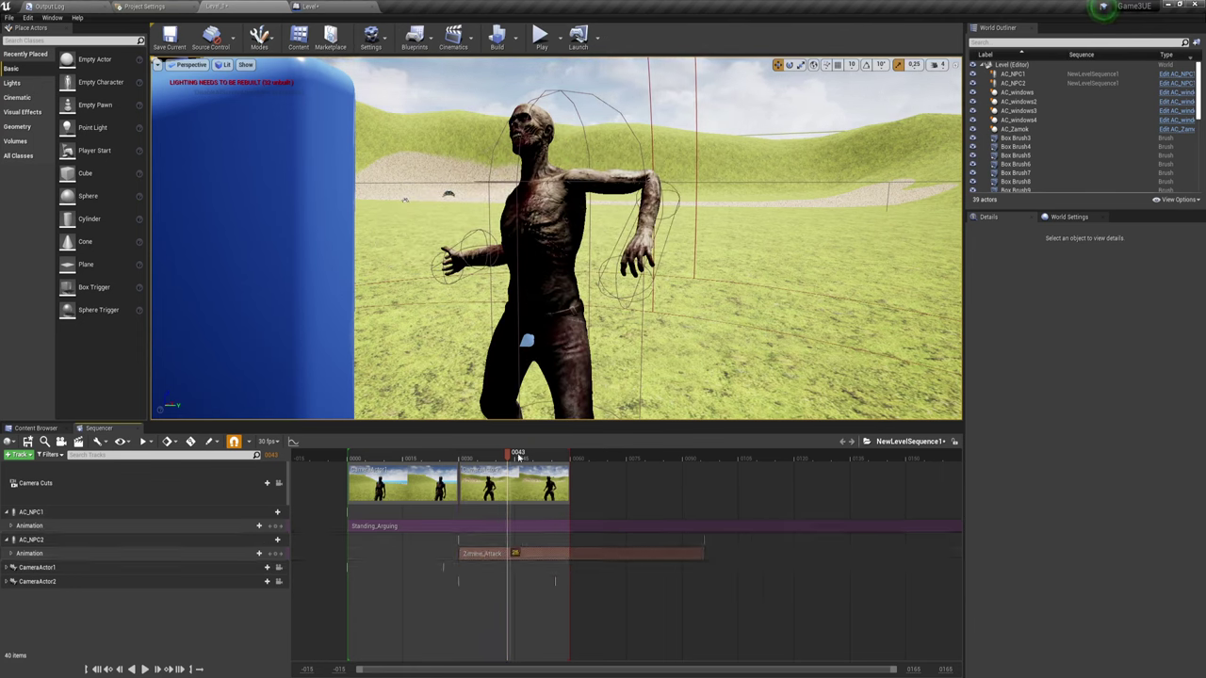
pyautogui.click(499, 456)
pyautogui.moveTo(499, 456)
pyautogui.mouseDown()
pyautogui.moveTo(526, 457)
pyautogui.moveTo(491, 460)
pyautogui.mouseUp()
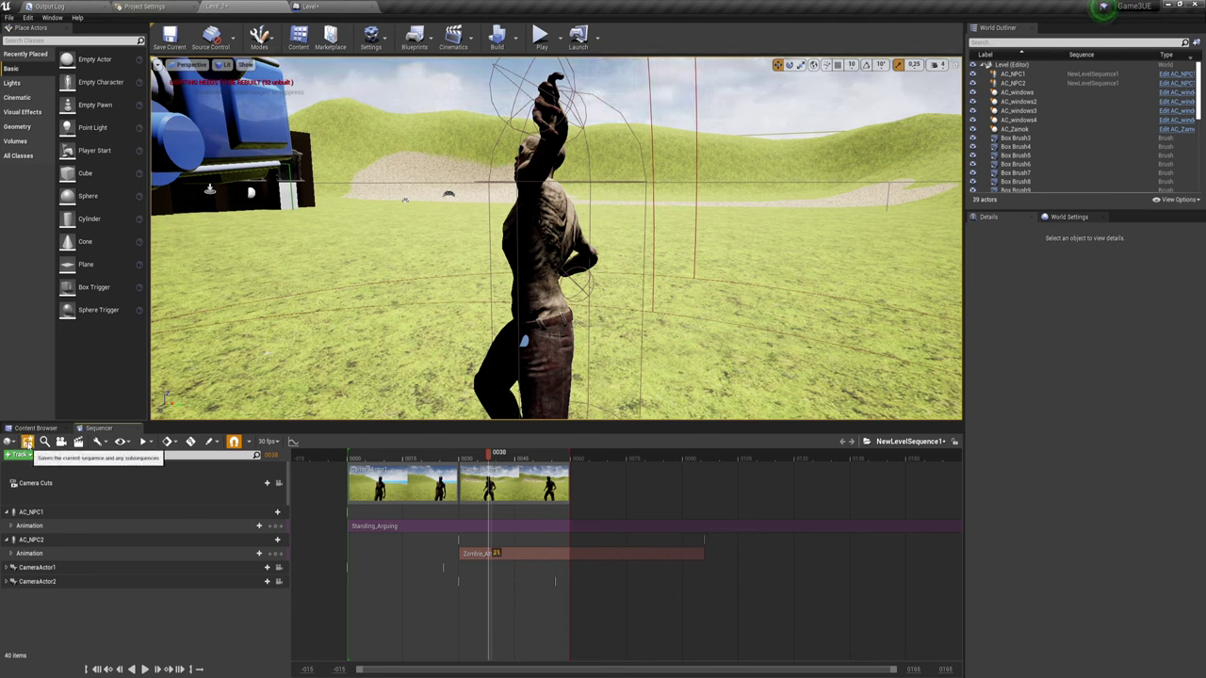
# Open the Level Blueprint and select the NewLevelSequence1 actor in the level.
pyautogui.click(316, 6)
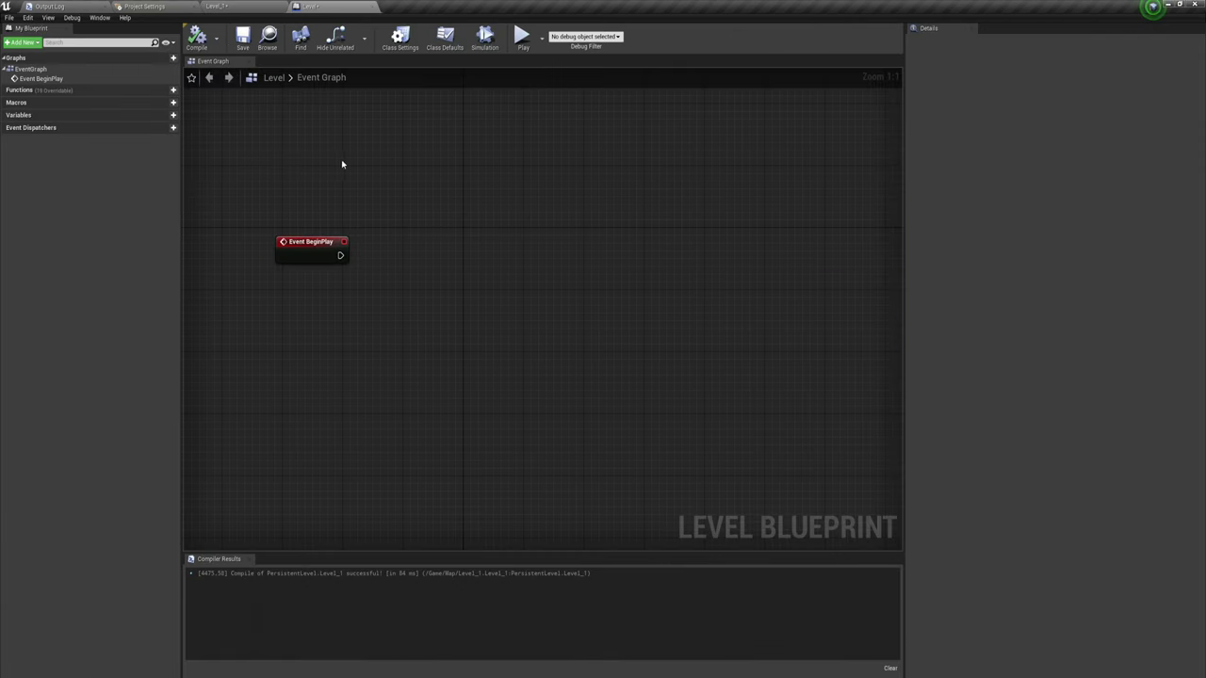
pyautogui.moveTo(341, 159); pyautogui.dragTo(367, 193, button='right')
pyautogui.click(213, 7)
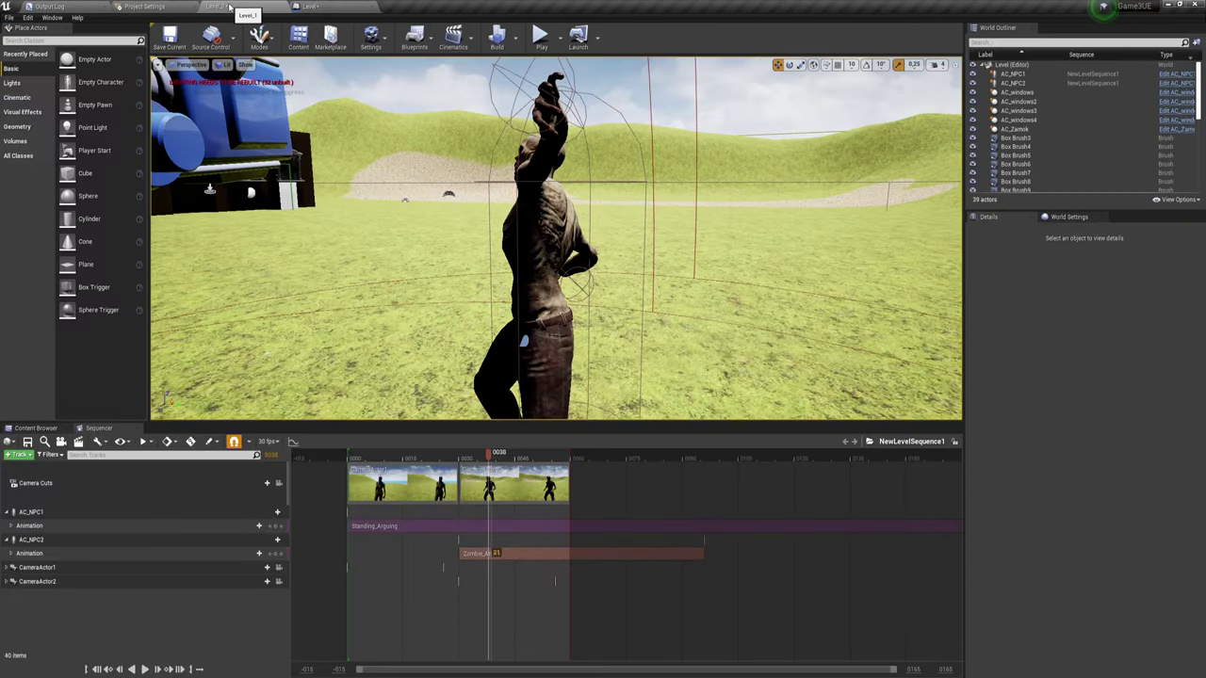
pyautogui.click(403, 33)
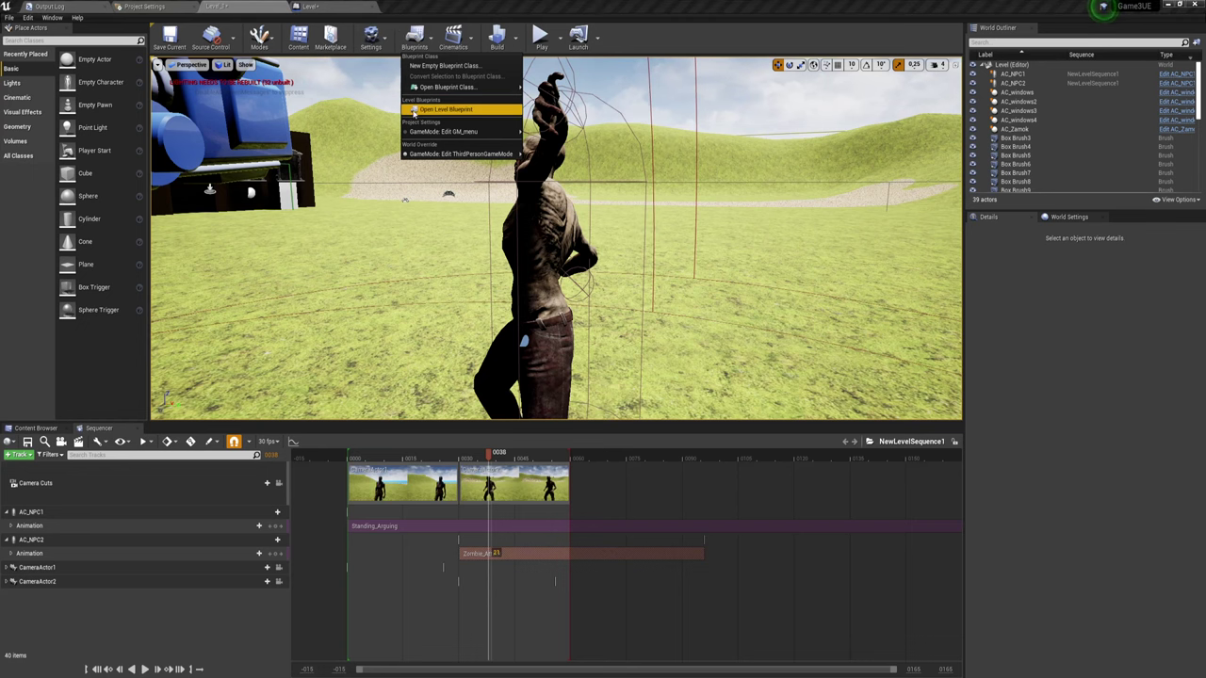
pyautogui.click(446, 110)
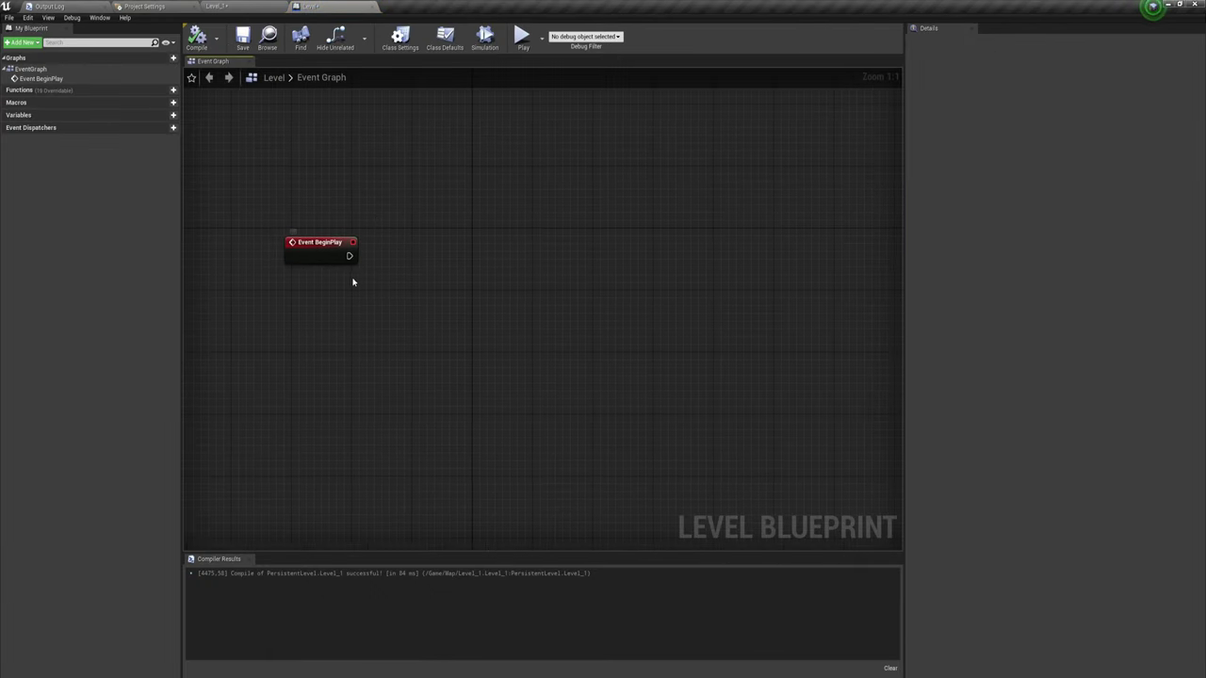
pyautogui.click(231, 5)
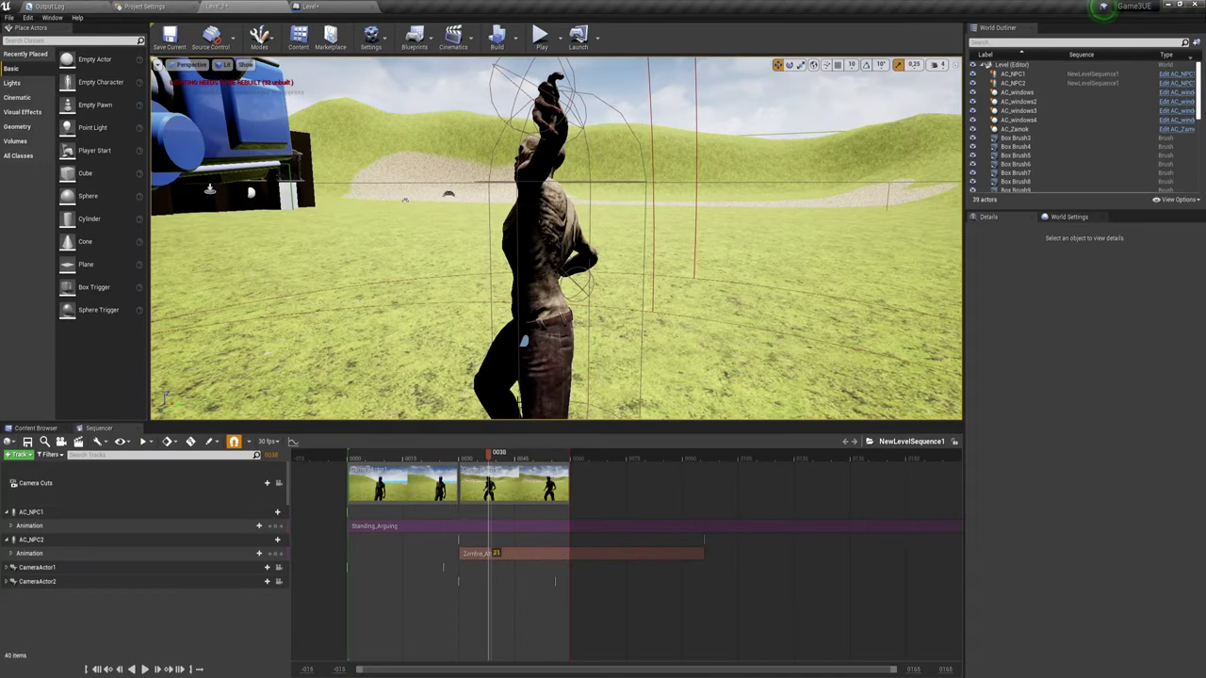
pyautogui.click(35, 428)
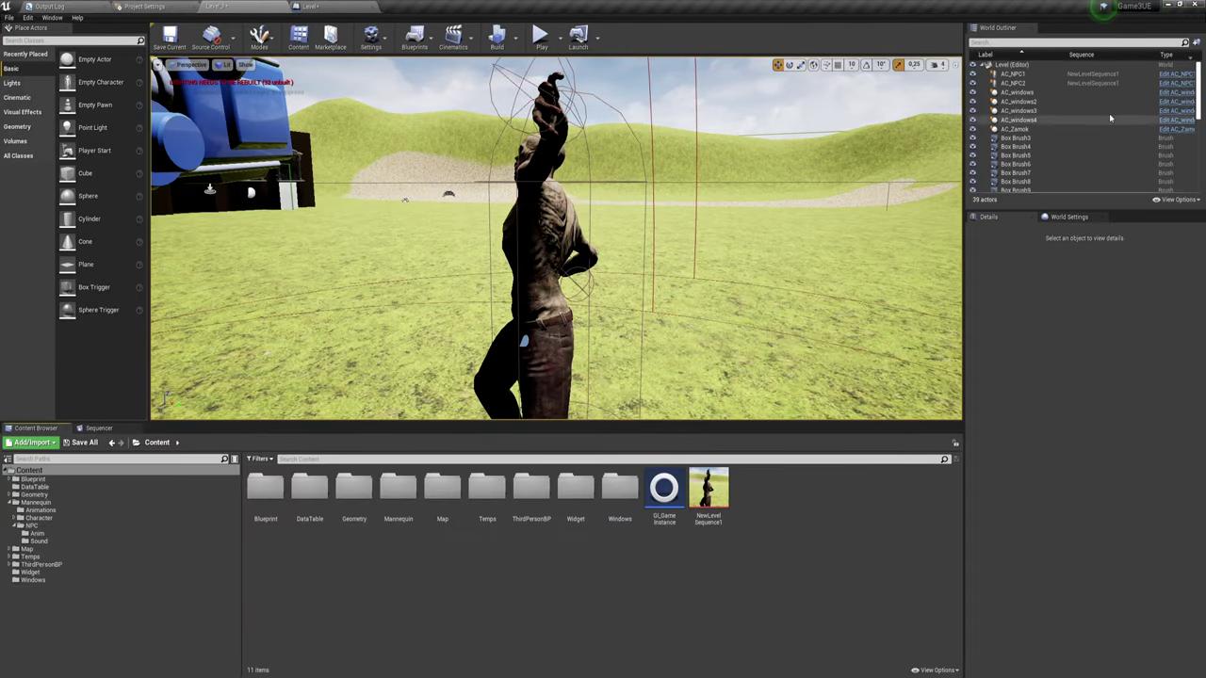
pyautogui.scroll(-5, 1110, 118)
pyautogui.click(1030, 146)
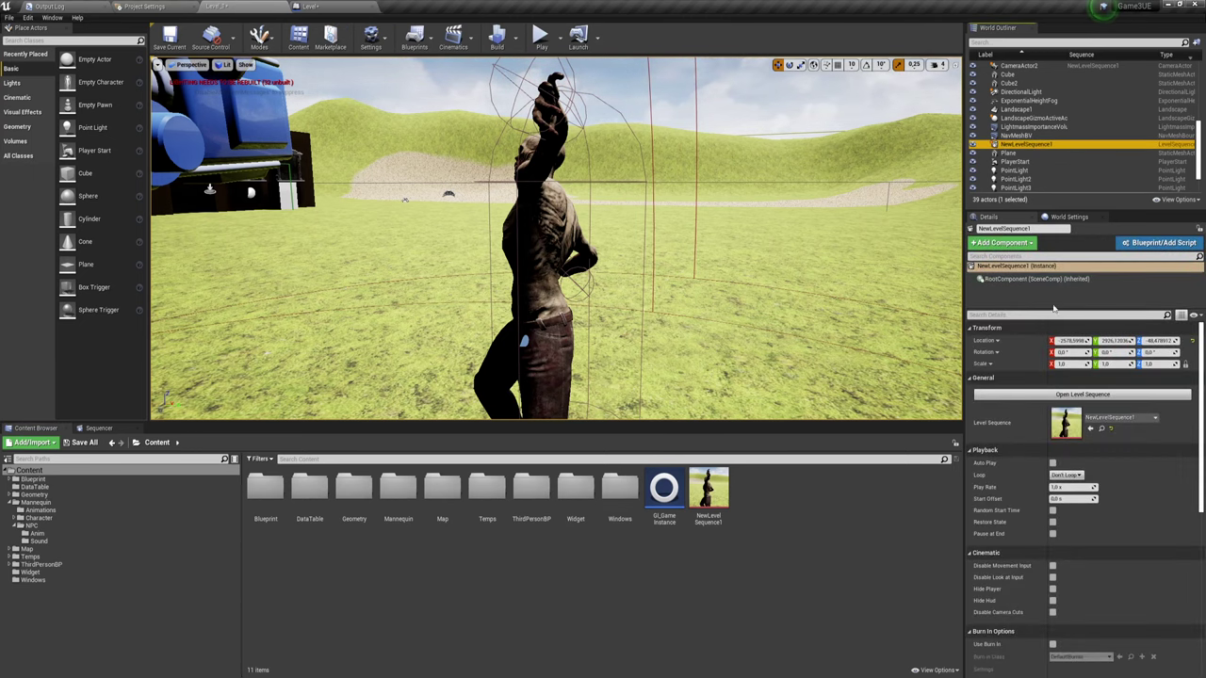
# Add a NewLevelSequence1 reference below BeginPlay and a Play (SequencePlayer) node from it.
pyautogui.click(317, 7)
pyautogui.rightClick(375, 272)
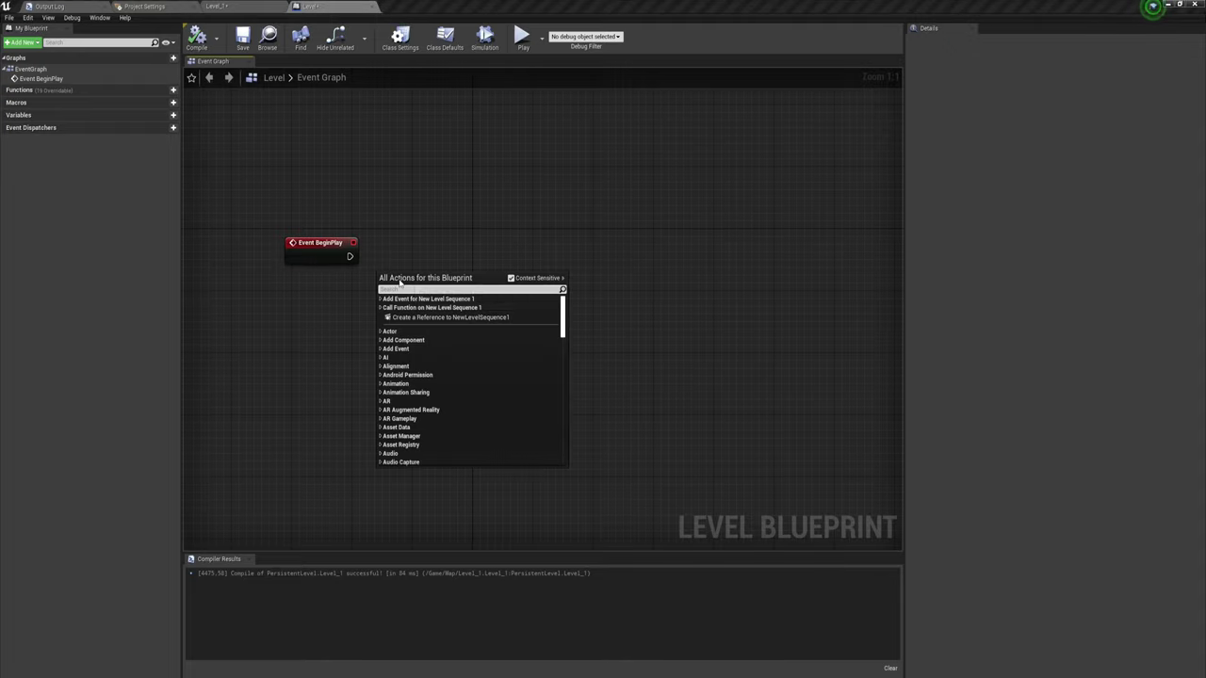
pyautogui.click(407, 323)
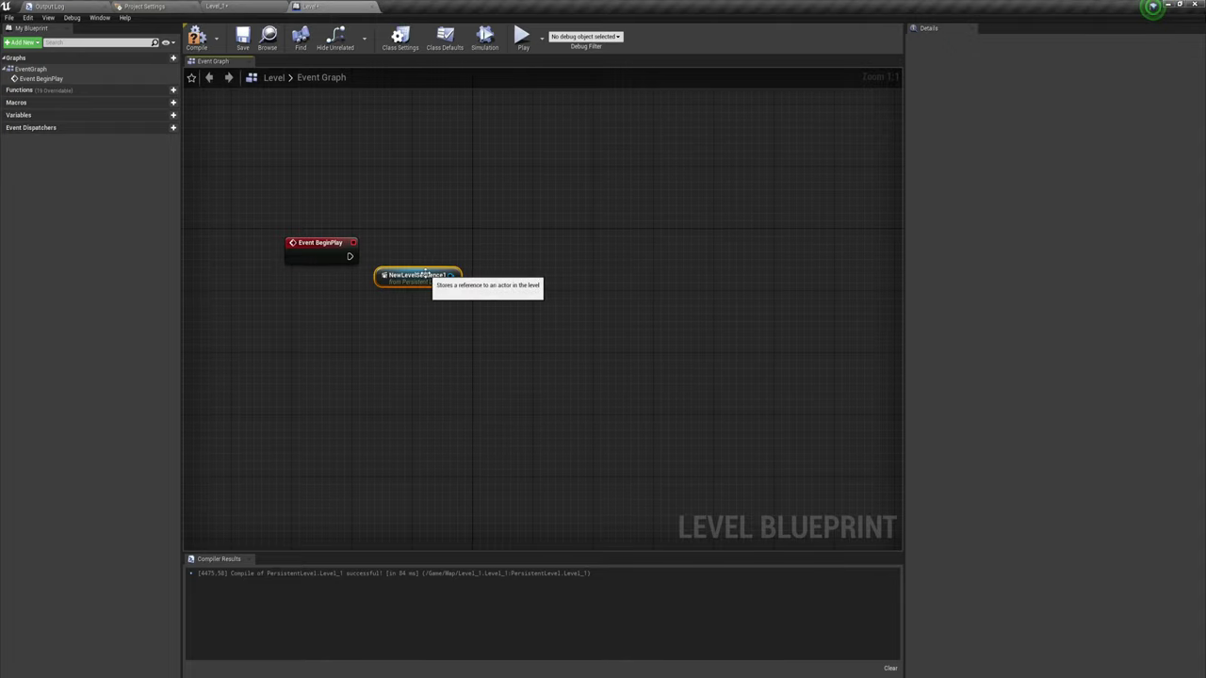
pyautogui.moveTo(444, 282); pyautogui.dragTo(361, 298)
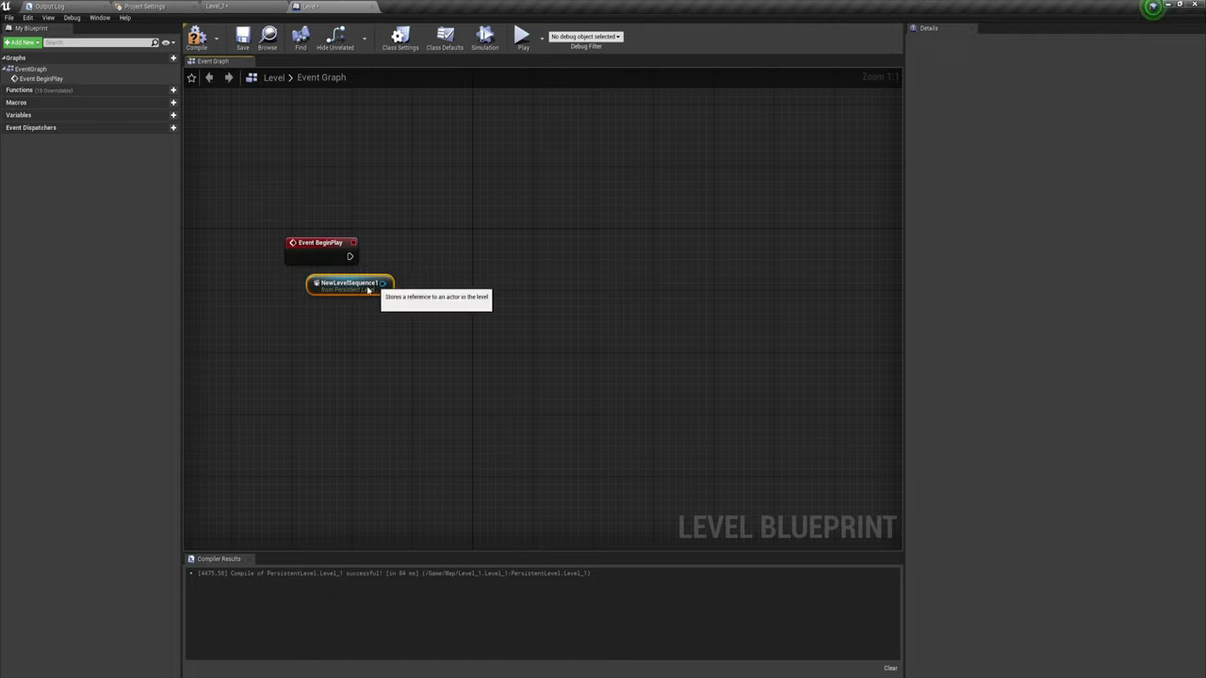
pyautogui.moveTo(363, 294)
pyautogui.mouseDown()
pyautogui.moveTo(349, 303)
pyautogui.moveTo(470, 247)
pyautogui.mouseUp()
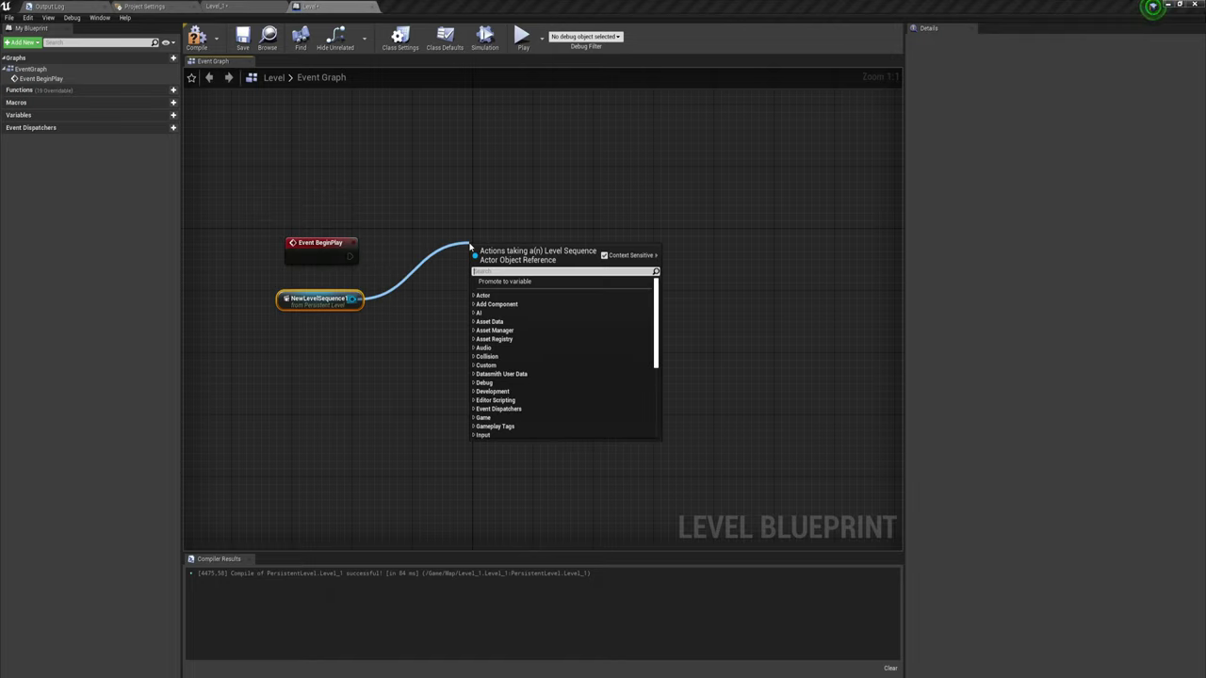
pyautogui.write('play')
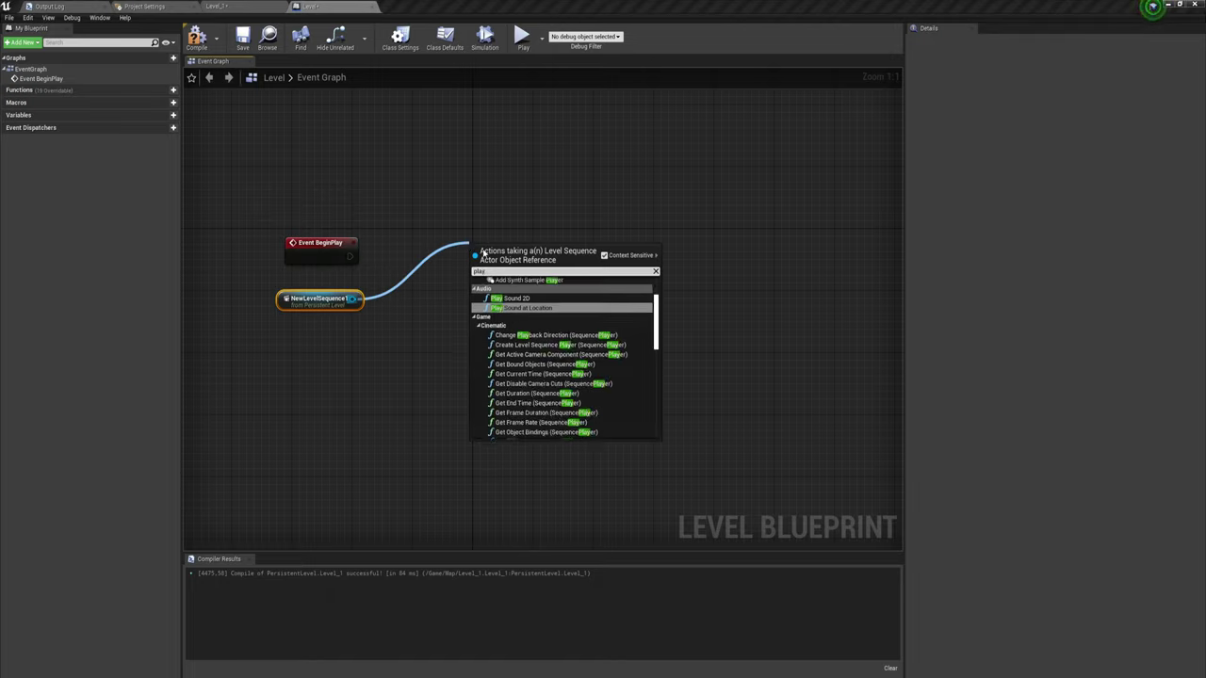
pyautogui.scroll(-3, 551, 350)
pyautogui.scroll(-3, 551, 351)
pyautogui.scroll(-2, 551, 351)
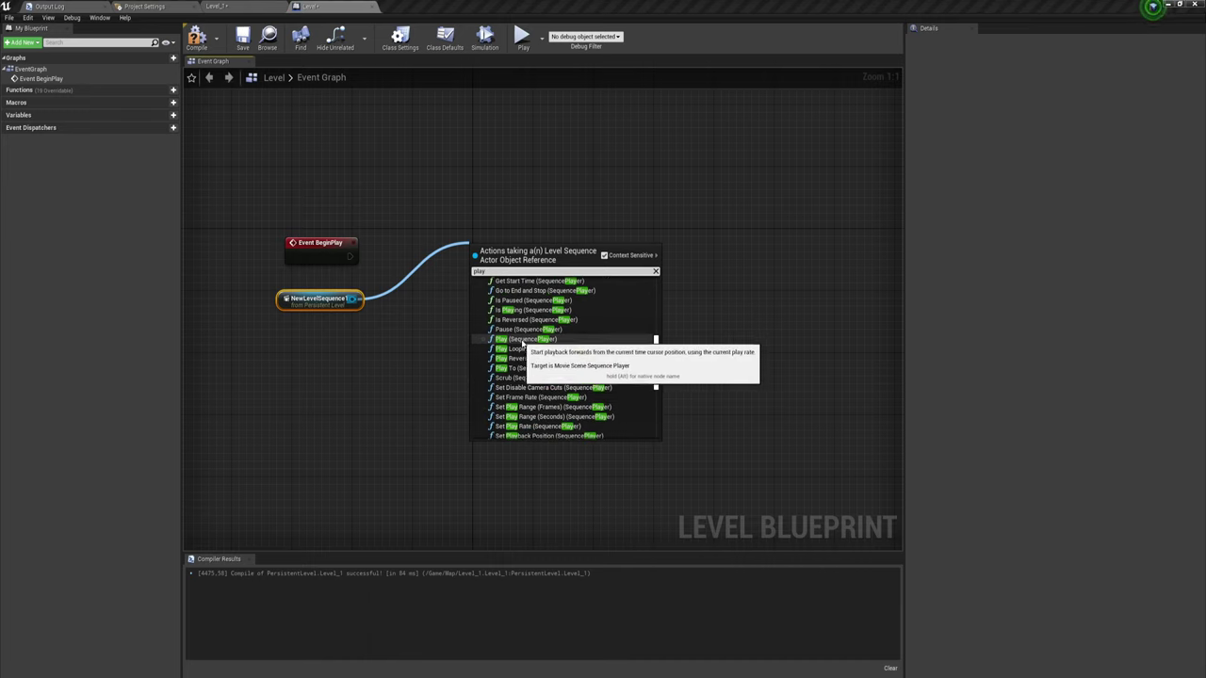
pyautogui.click(549, 343)
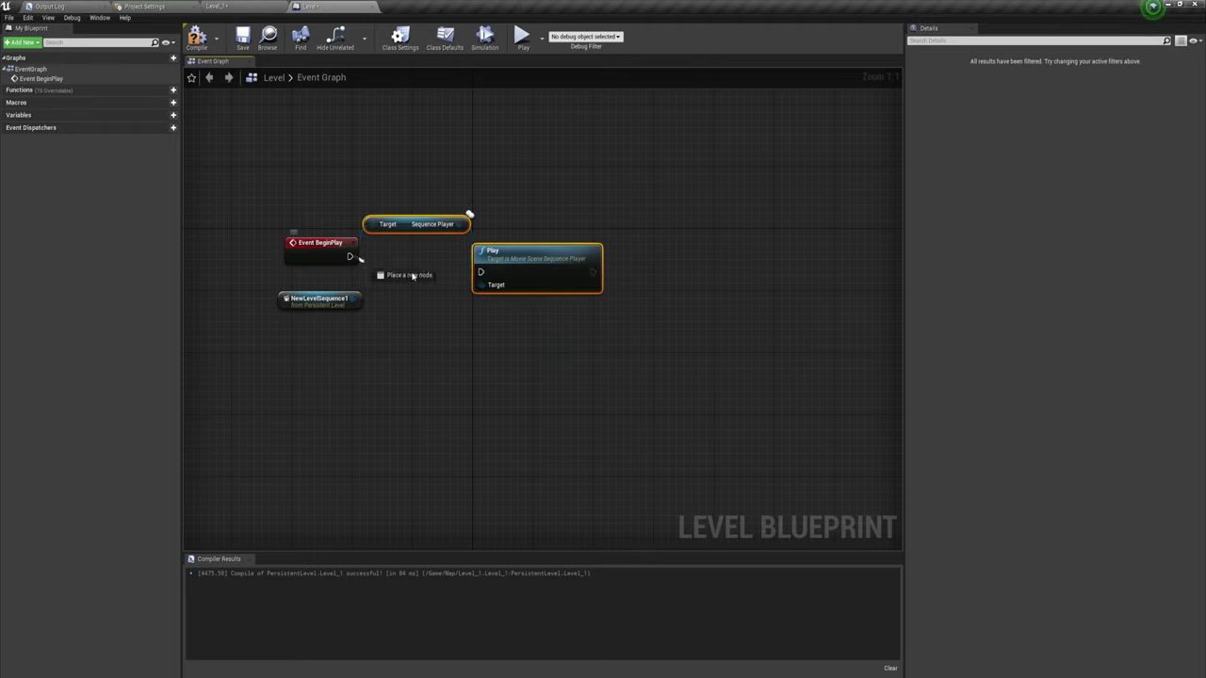
# Arrange the Play, Sequence Player and BeginPlay nodes, then compile and save the Level Blueprint.
pyautogui.moveTo(513, 265); pyautogui.dragTo(476, 250)
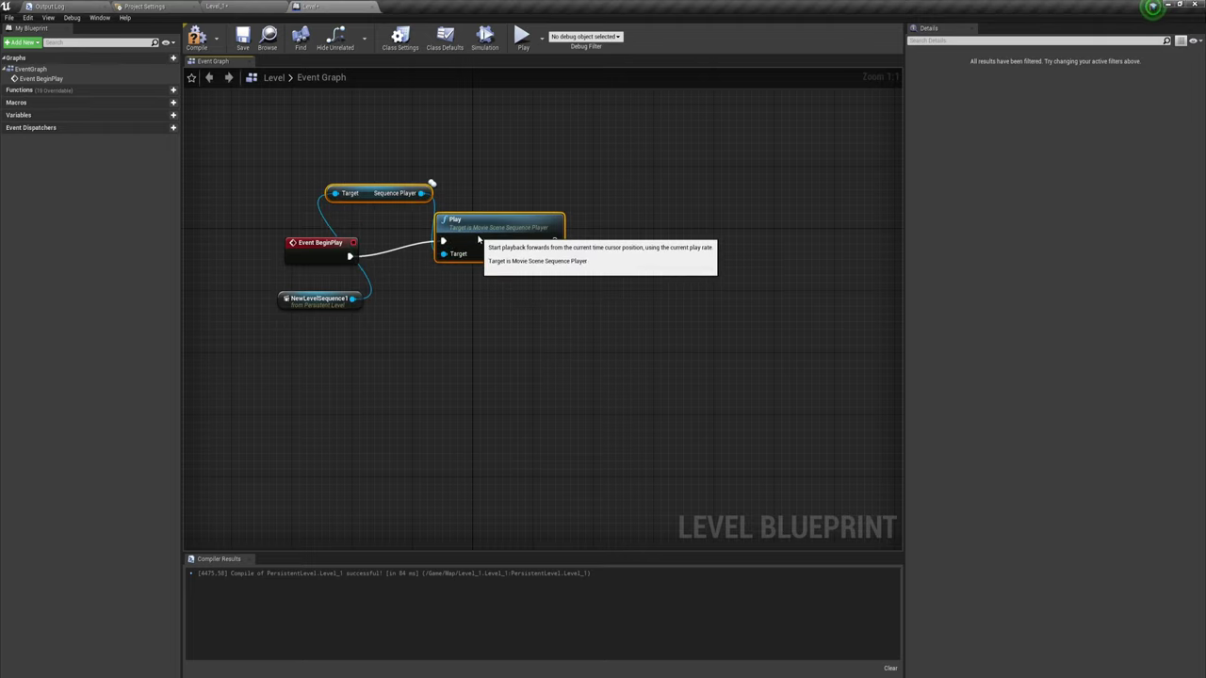
pyautogui.click(301, 245)
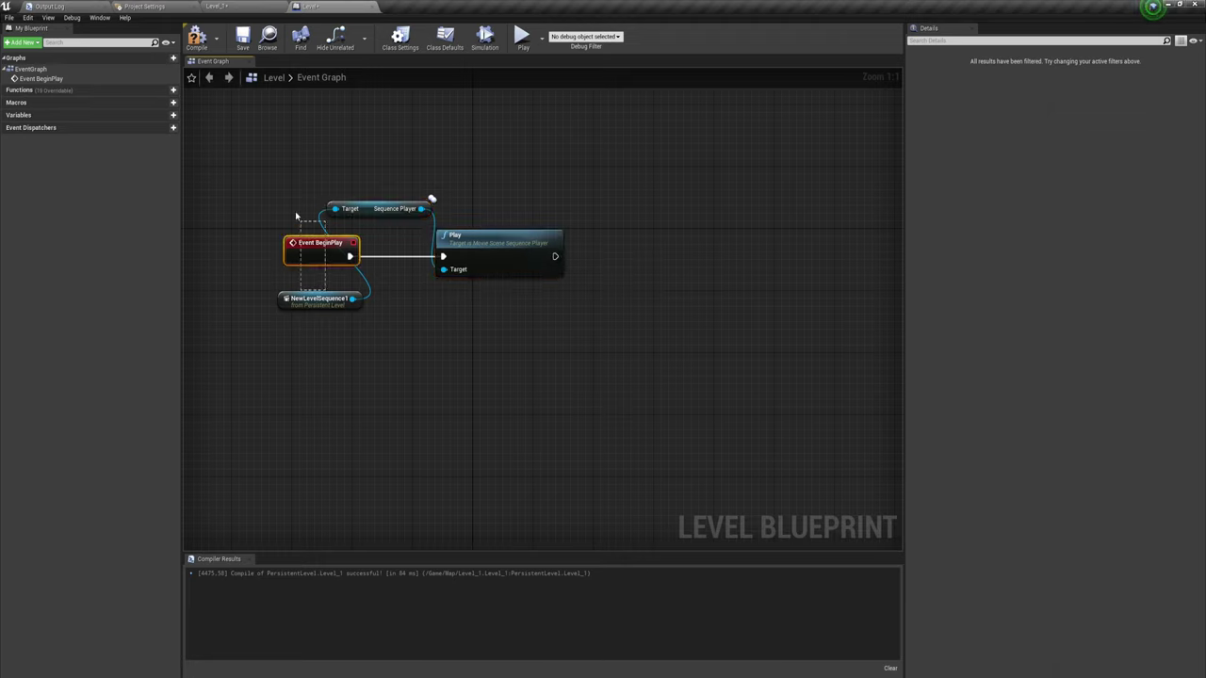
pyautogui.moveTo(303, 297); pyautogui.dragTo(272, 175)
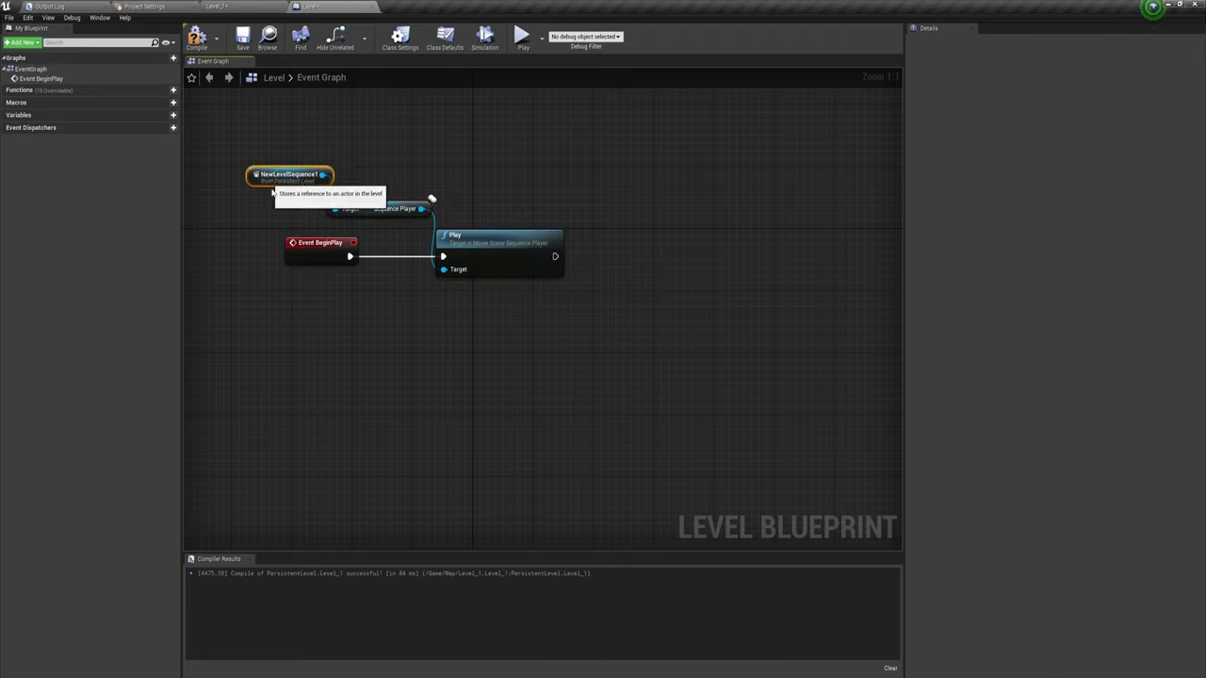
pyautogui.click(197, 37)
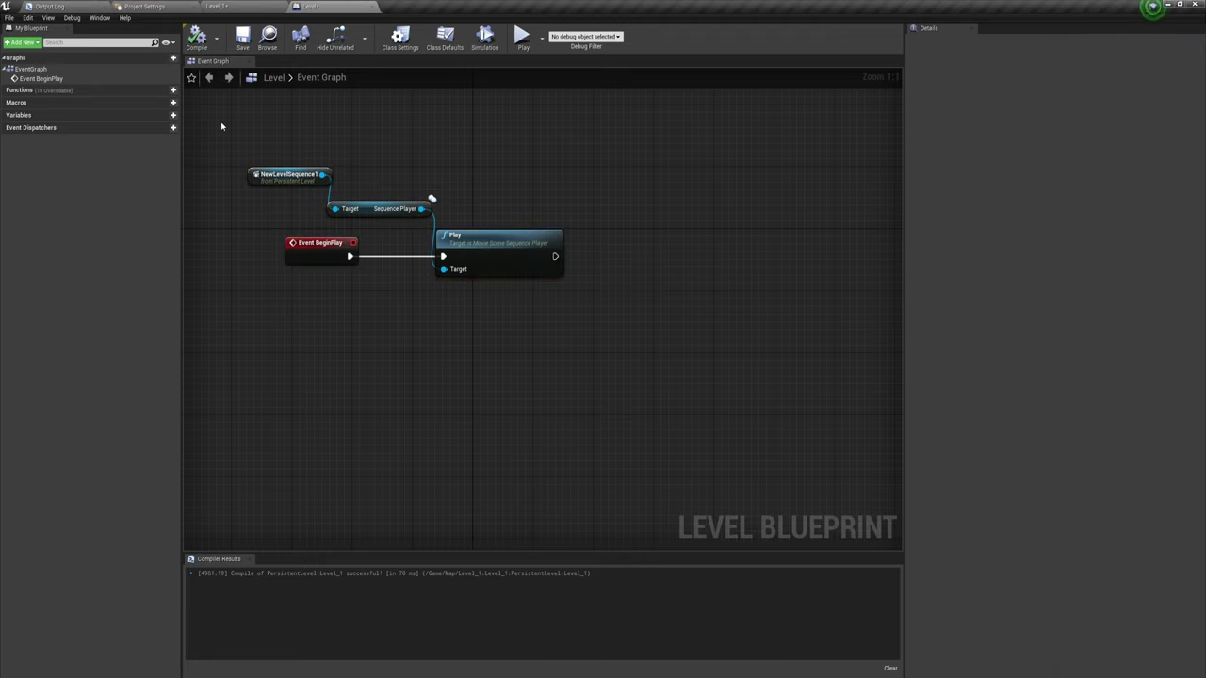
pyautogui.click(243, 38)
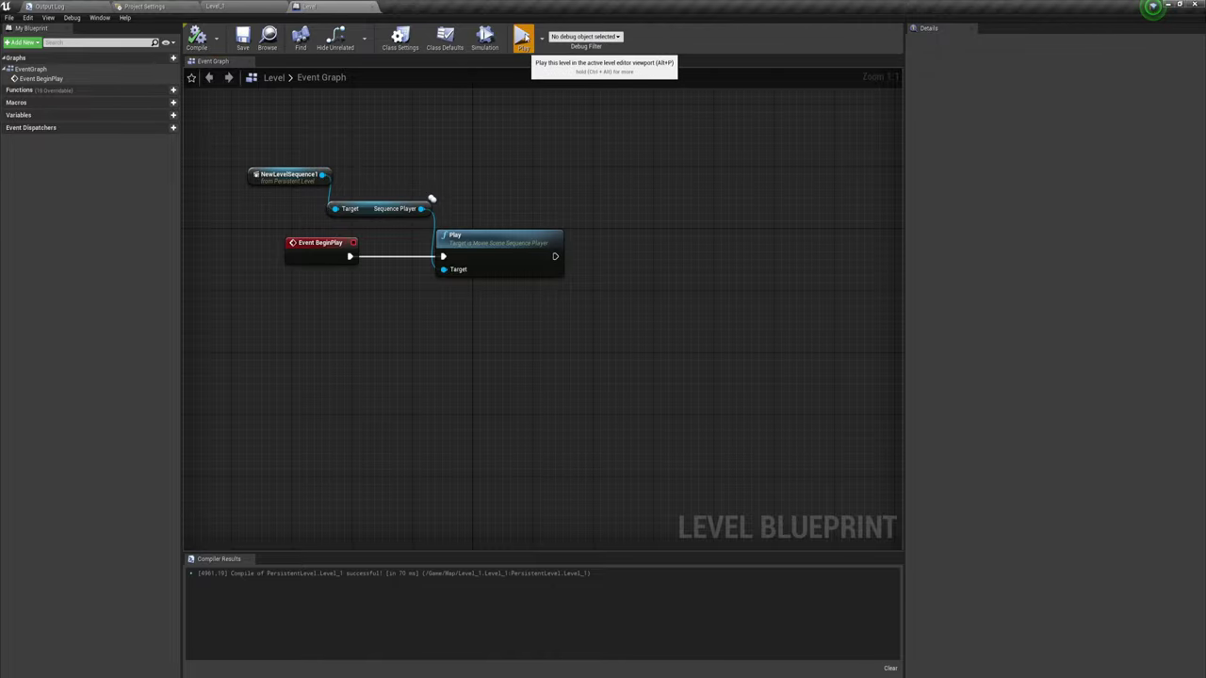
# Play-test the level to watch the cinematic, stop with Escape, and return to the Level_1 viewport.
pyautogui.click(523, 40)
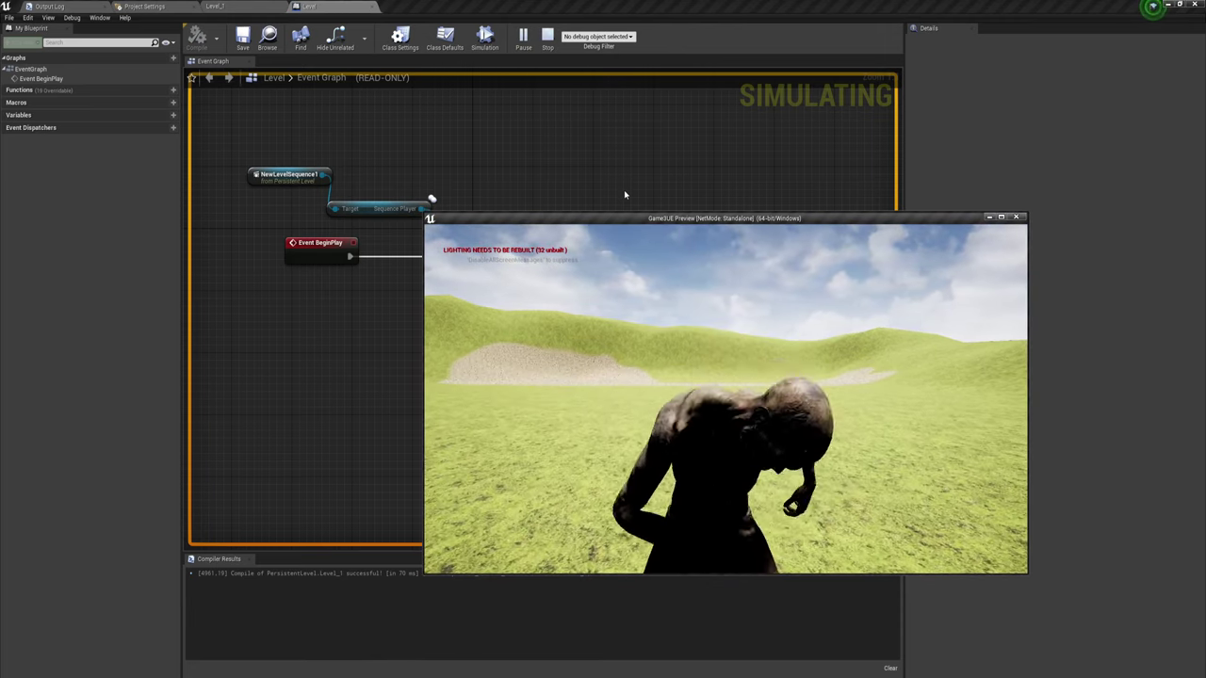
pyautogui.press('Escape')
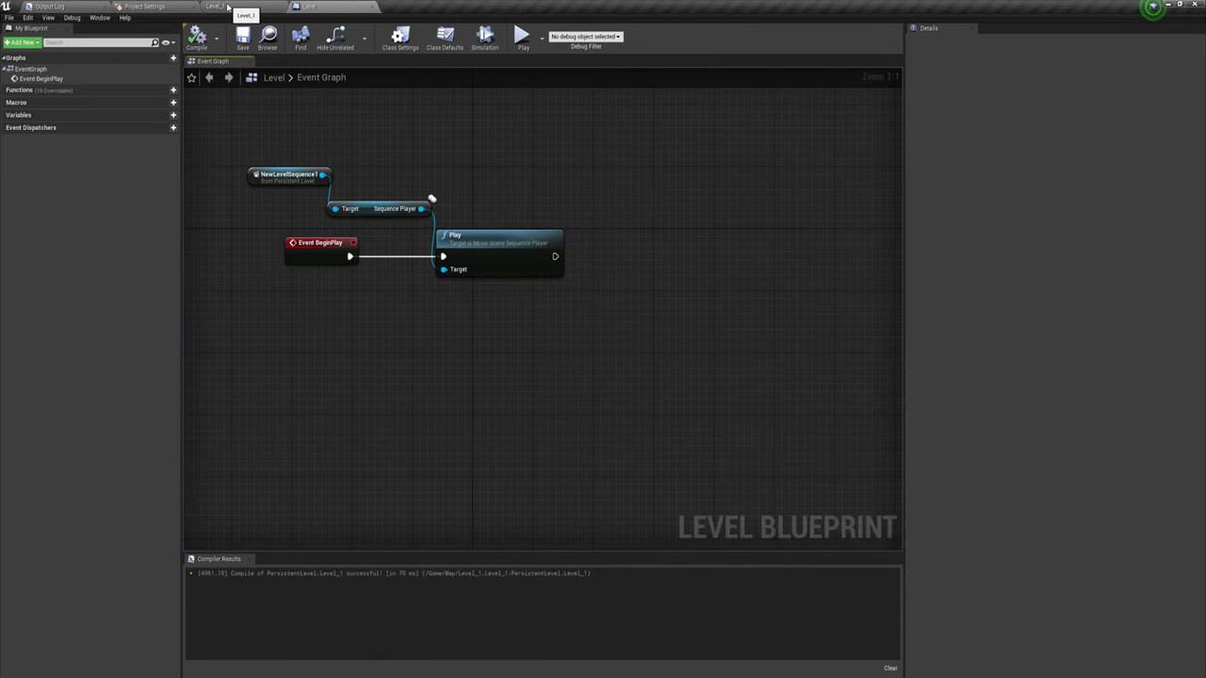
pyautogui.click(227, 7)
pyautogui.moveTo(609, 195); pyautogui.dragTo(609, 195, button='right')
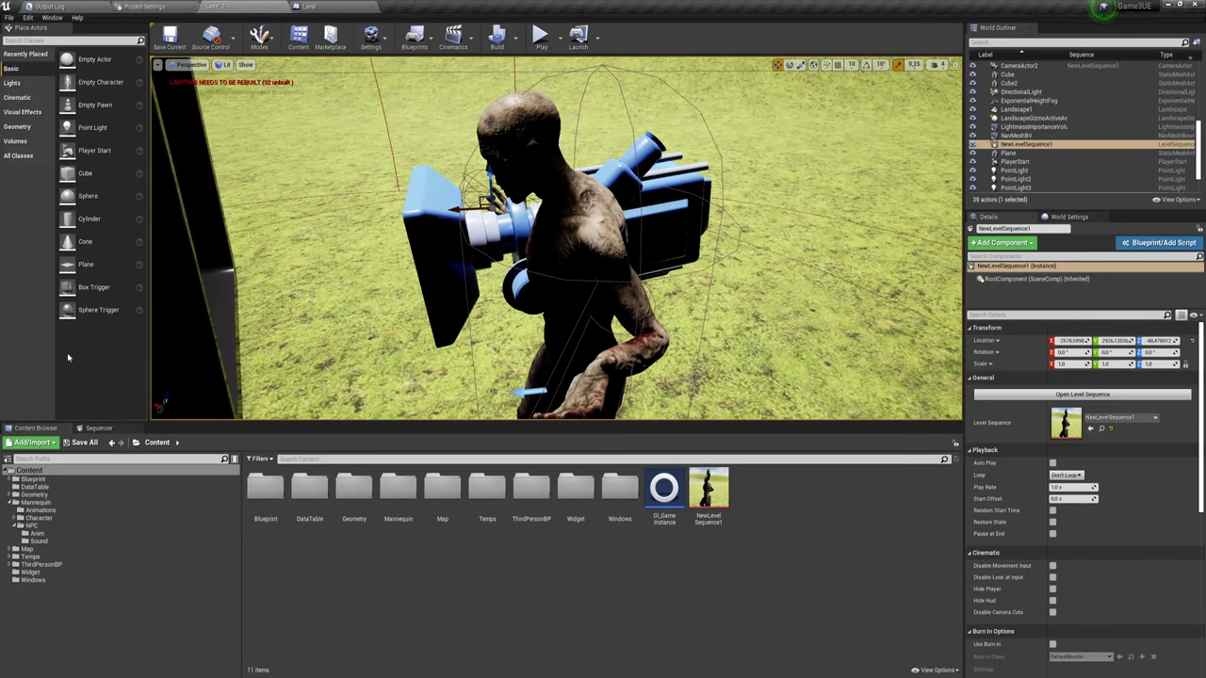
# Select AC_NPC1 through its Standing_Arguing section in the Sequencer, then return to the Content Browser.
pyautogui.click(107, 429)
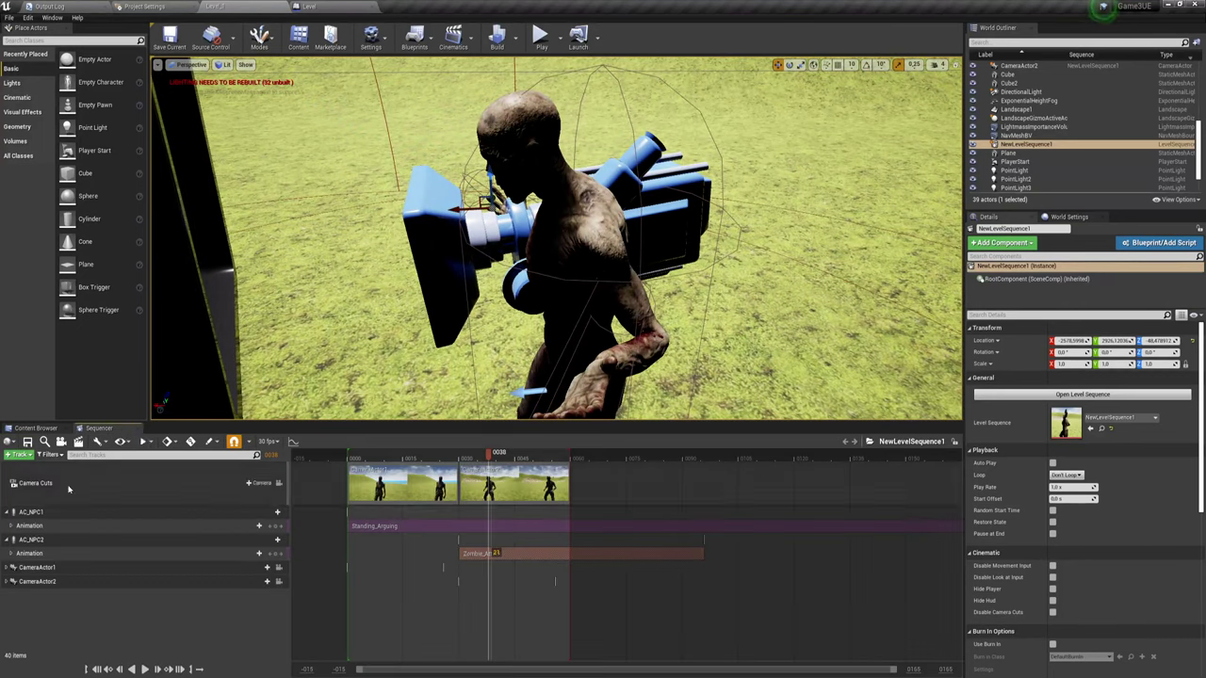
pyautogui.click(374, 528)
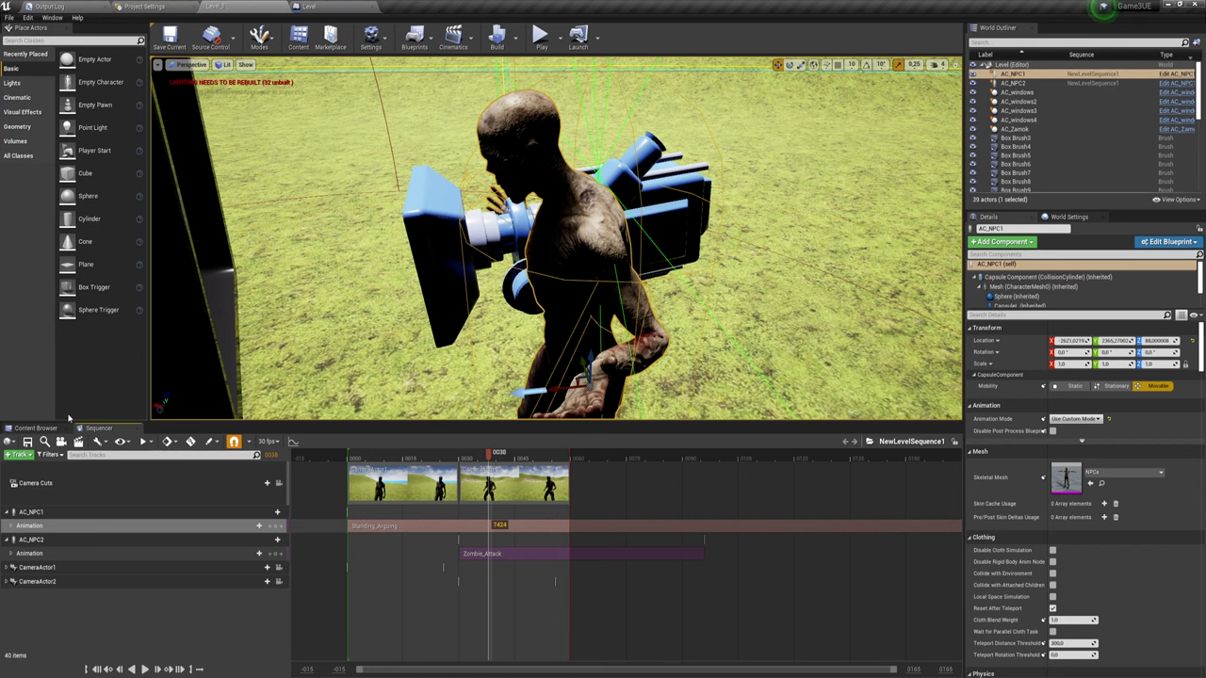
pyautogui.click(49, 430)
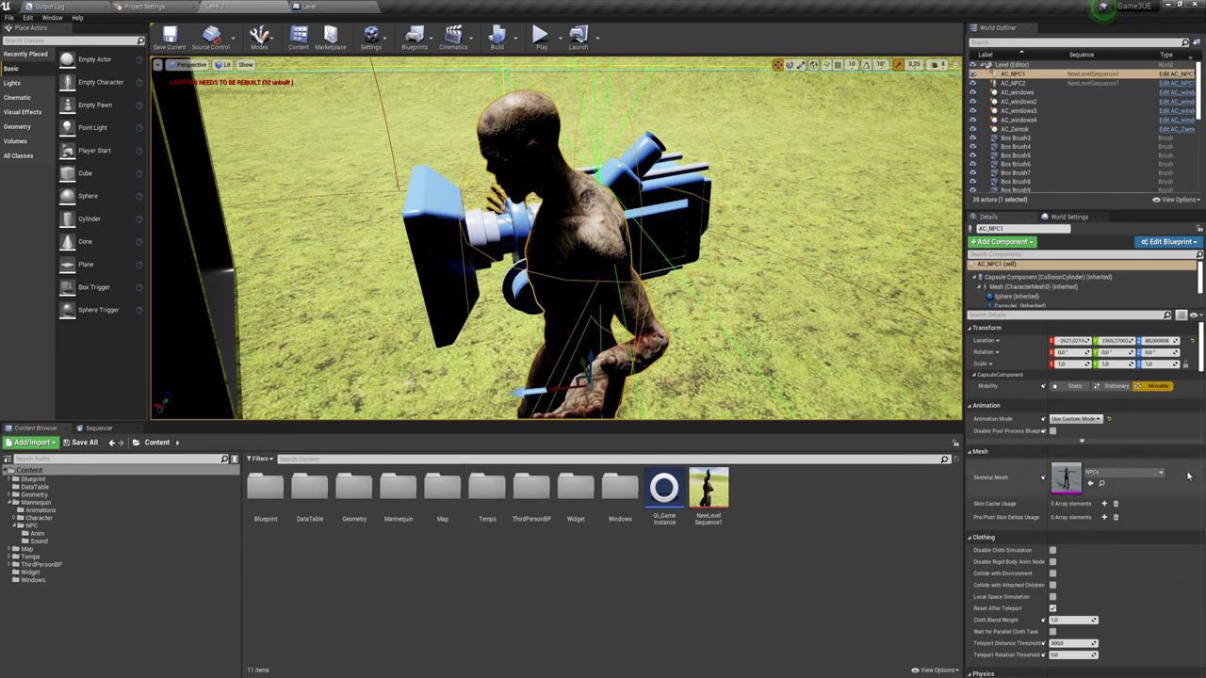
# Switch AC_NPC1's Animation Mode to Use Animation Asset with Standing_Arguing.
pyautogui.click(1079, 442)
pyautogui.click(1076, 420)
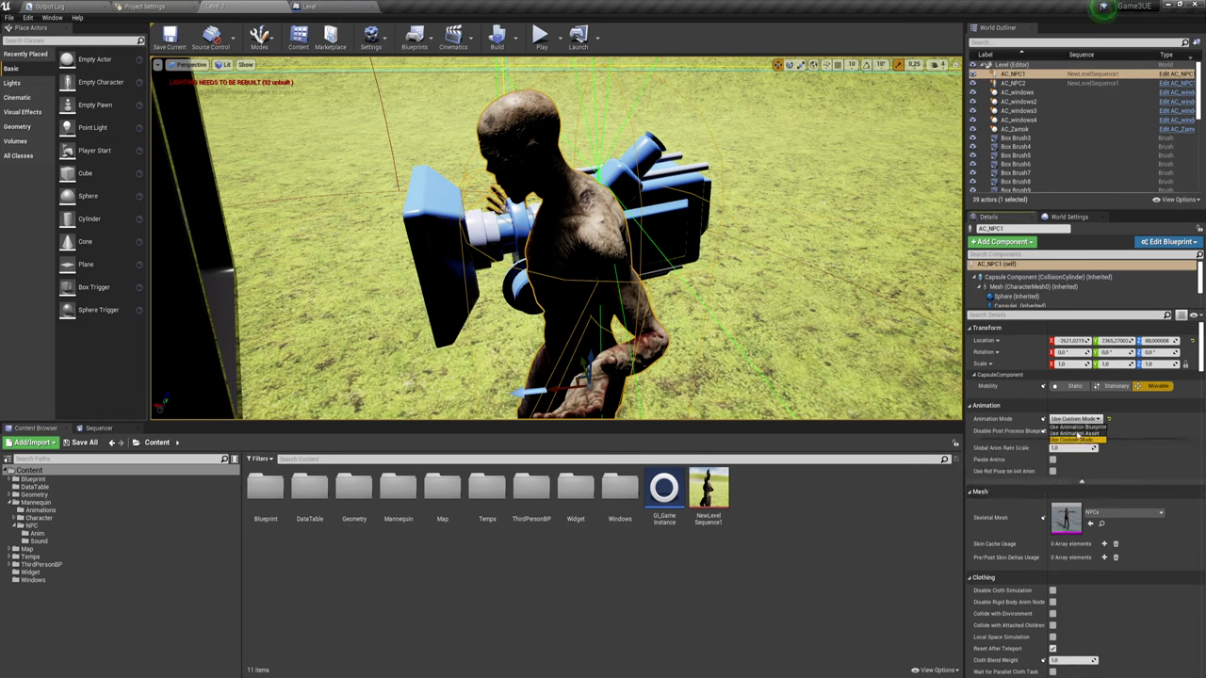
pyautogui.click(1077, 434)
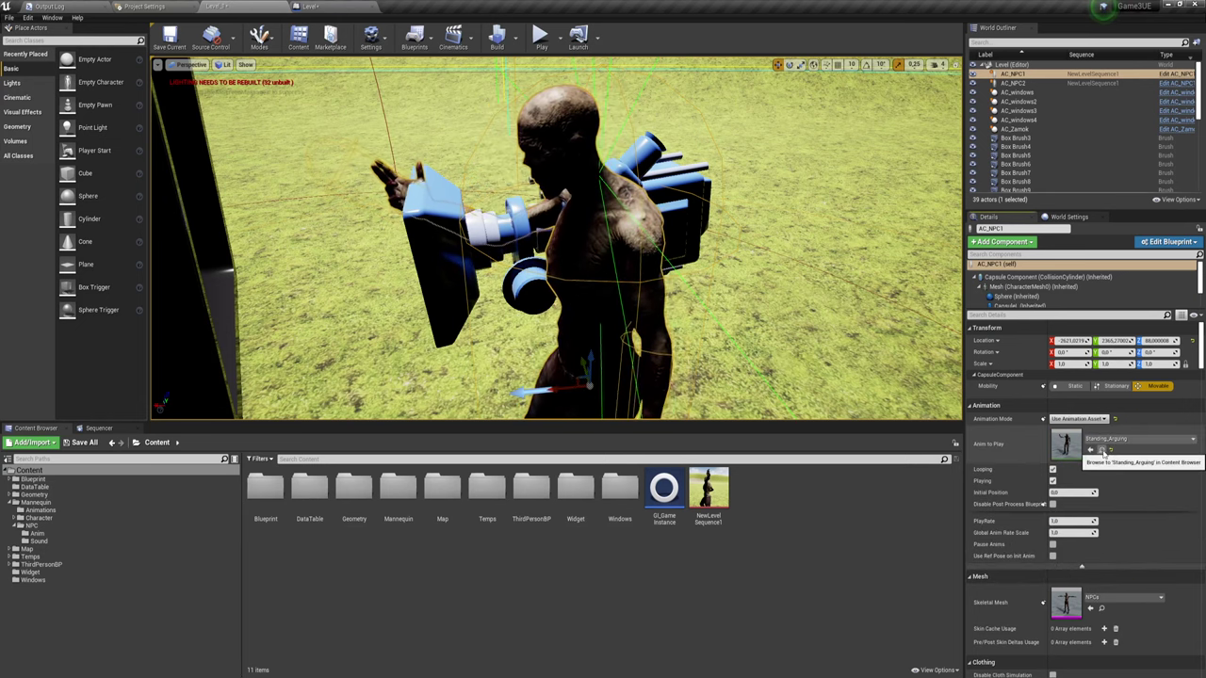
pyautogui.click(1103, 452)
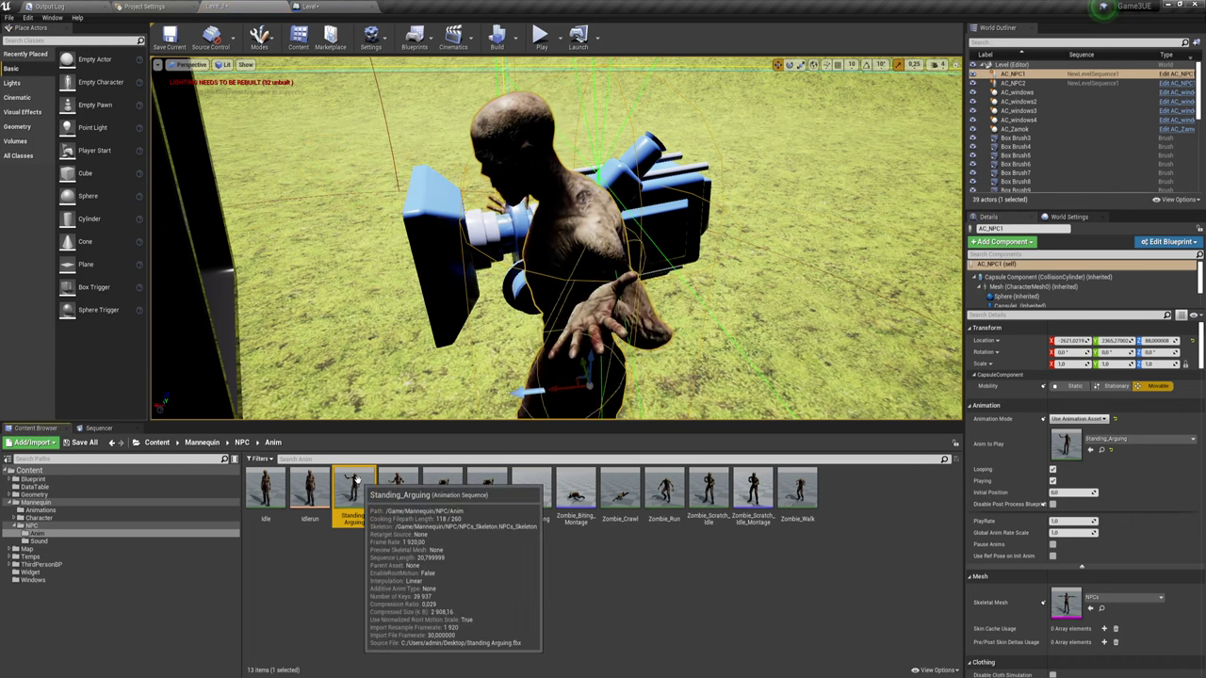
# Set the Standing_Arguing animation's Rate Scale to 0.05.
pyautogui.doubleClick(356, 480)
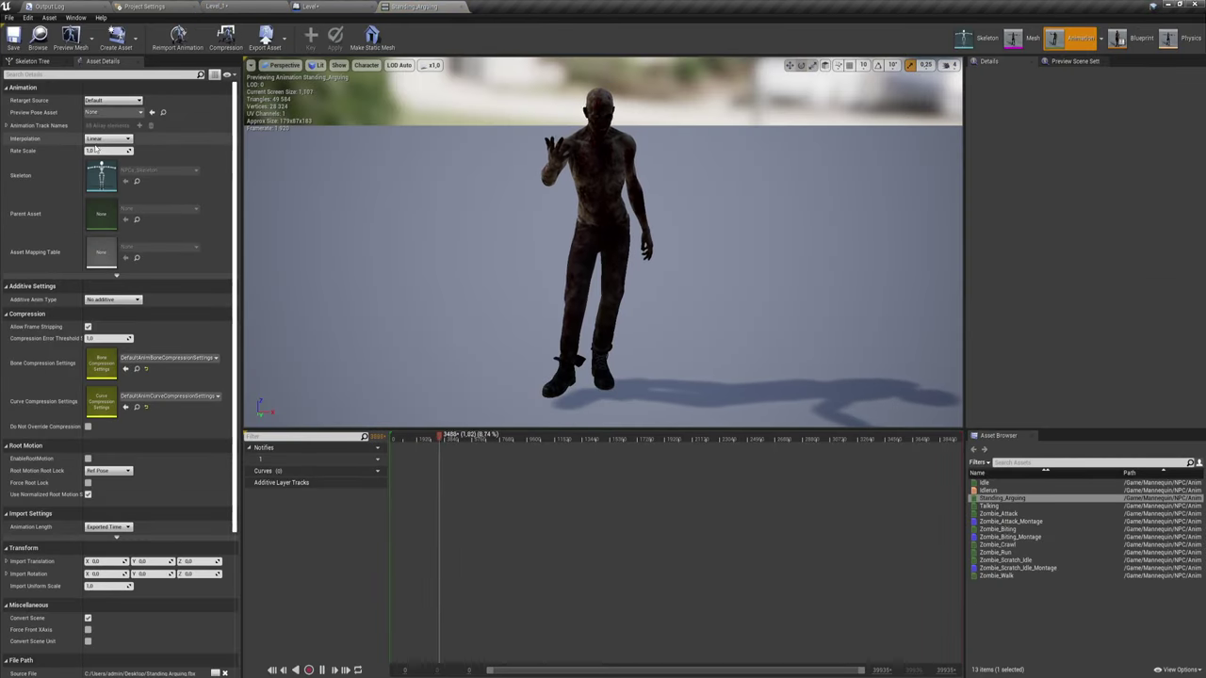
pyautogui.click(95, 150)
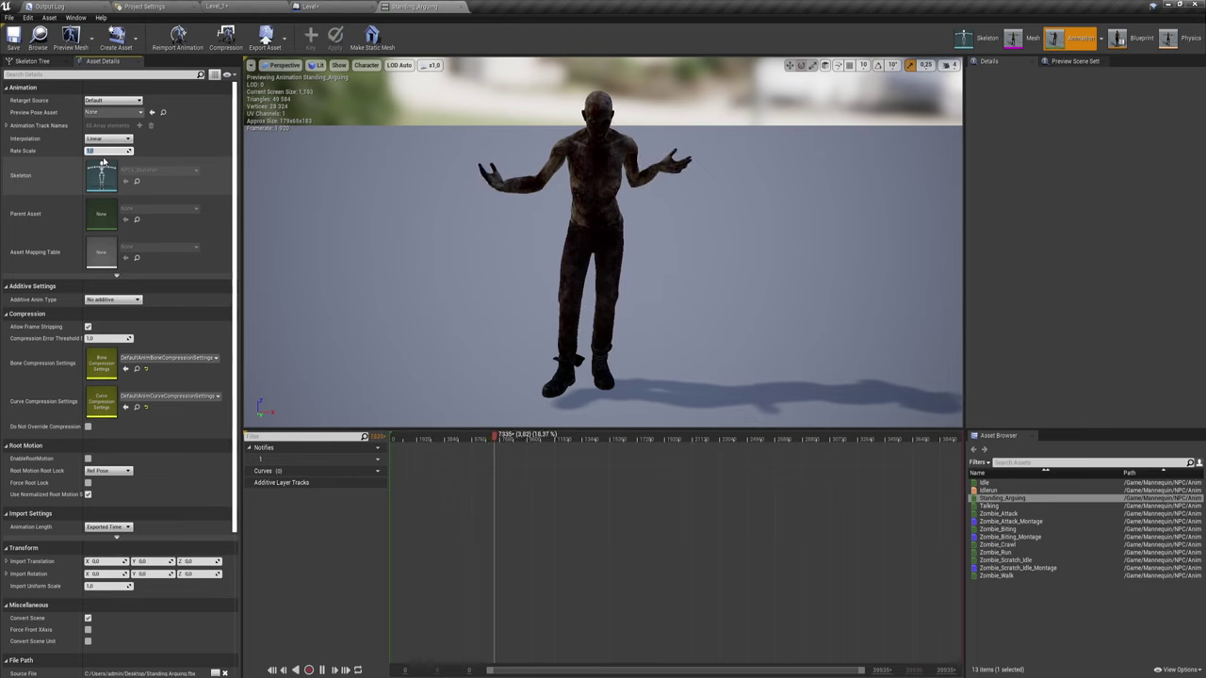
pyautogui.write('0.5')
pyautogui.press('Return')
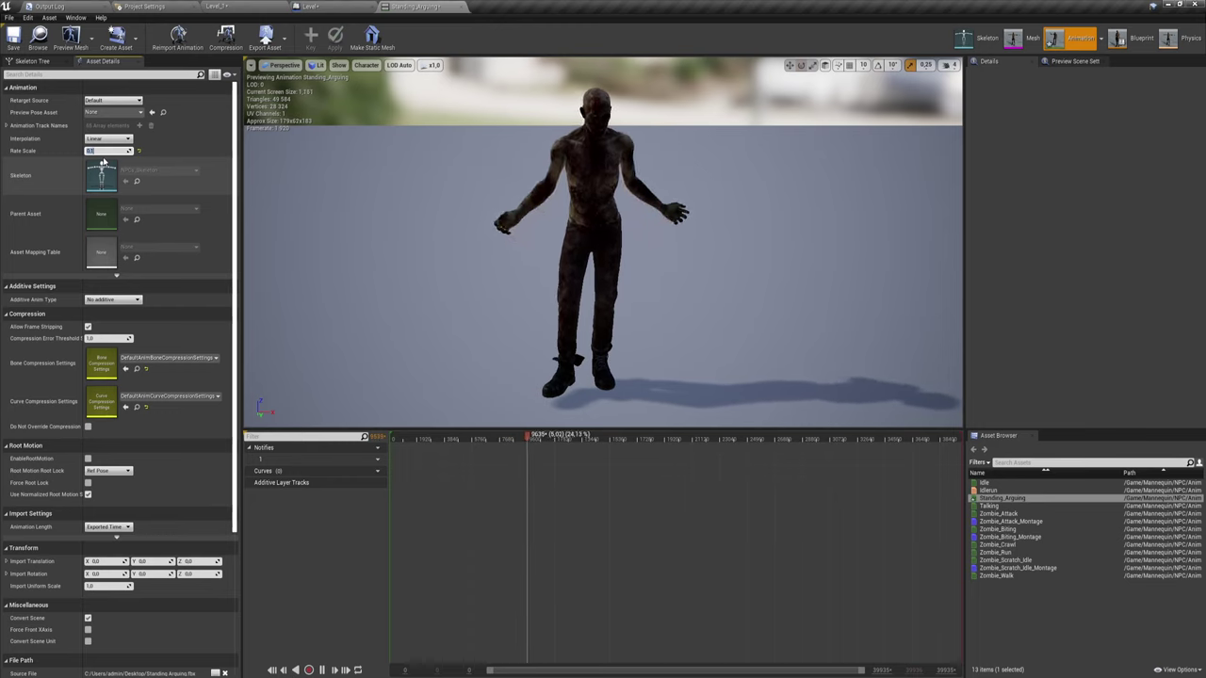
pyautogui.click(88, 149)
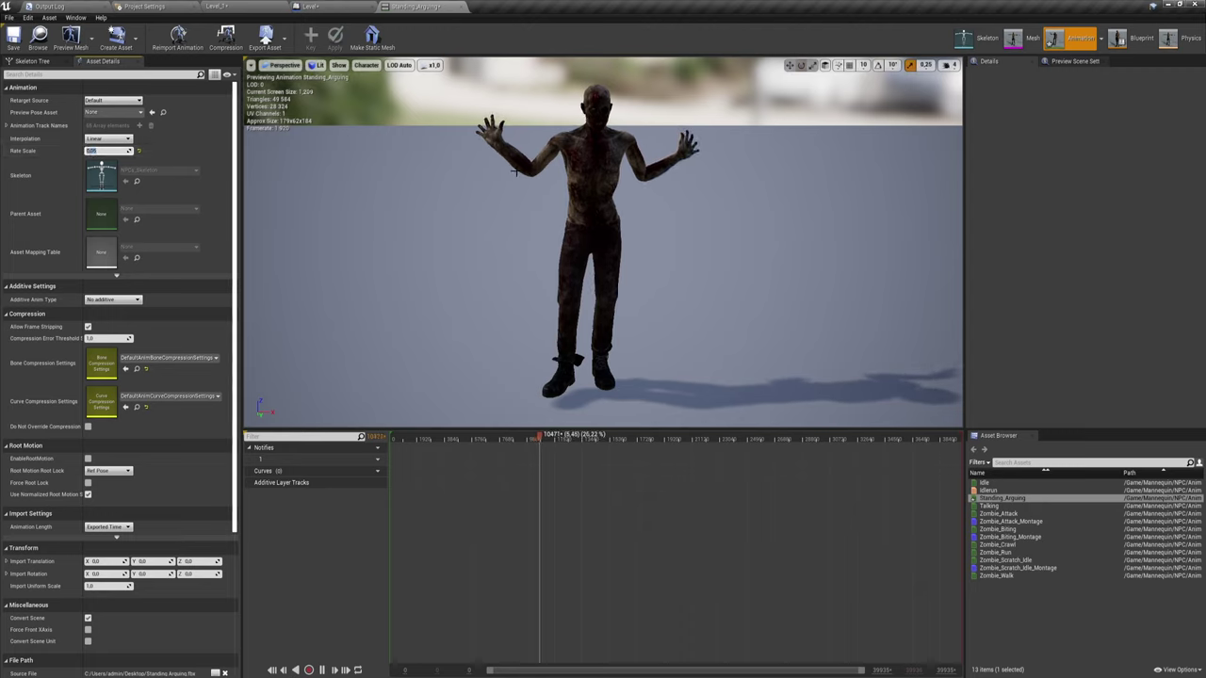
pyautogui.click(358, 227)
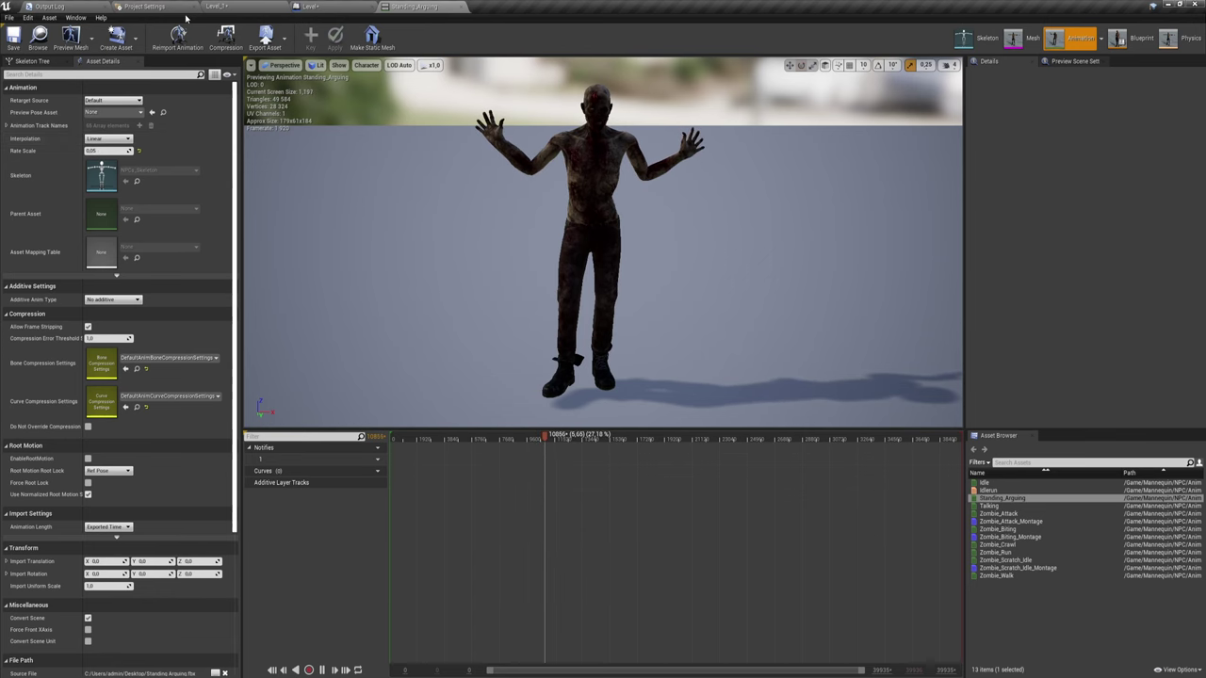
pyautogui.click(228, 8)
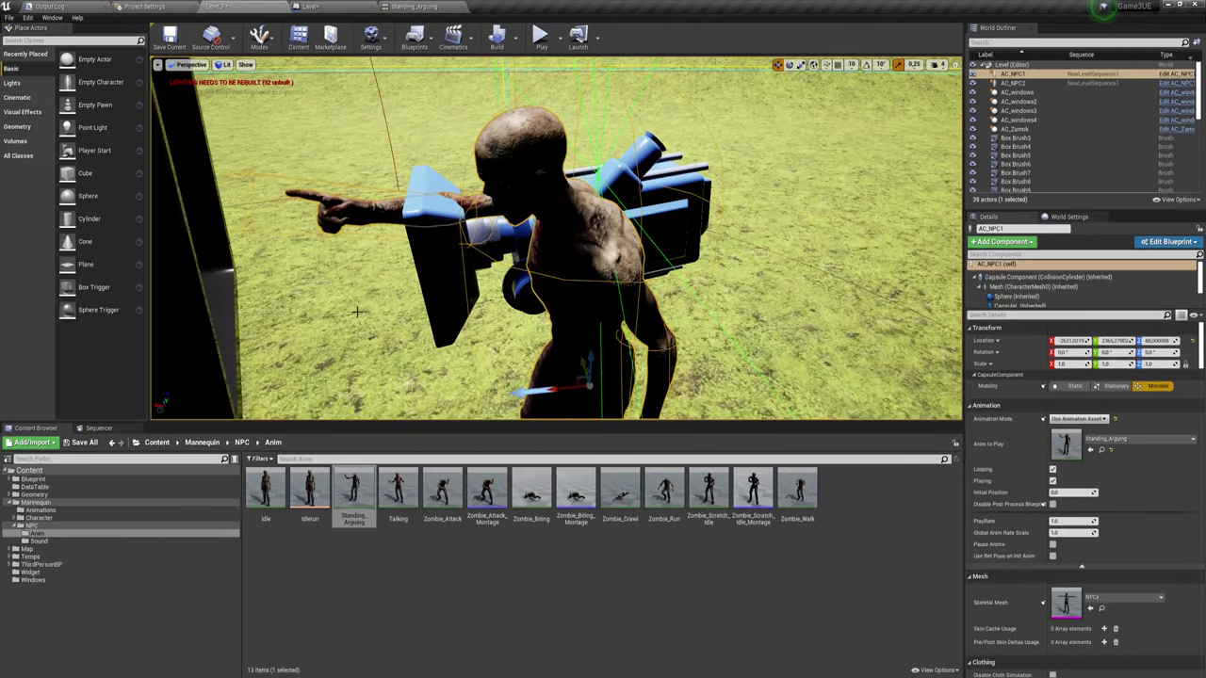
# Set the Zombie_Attack animation's Rate Scale to 0.05.
pyautogui.doubleClick(445, 500)
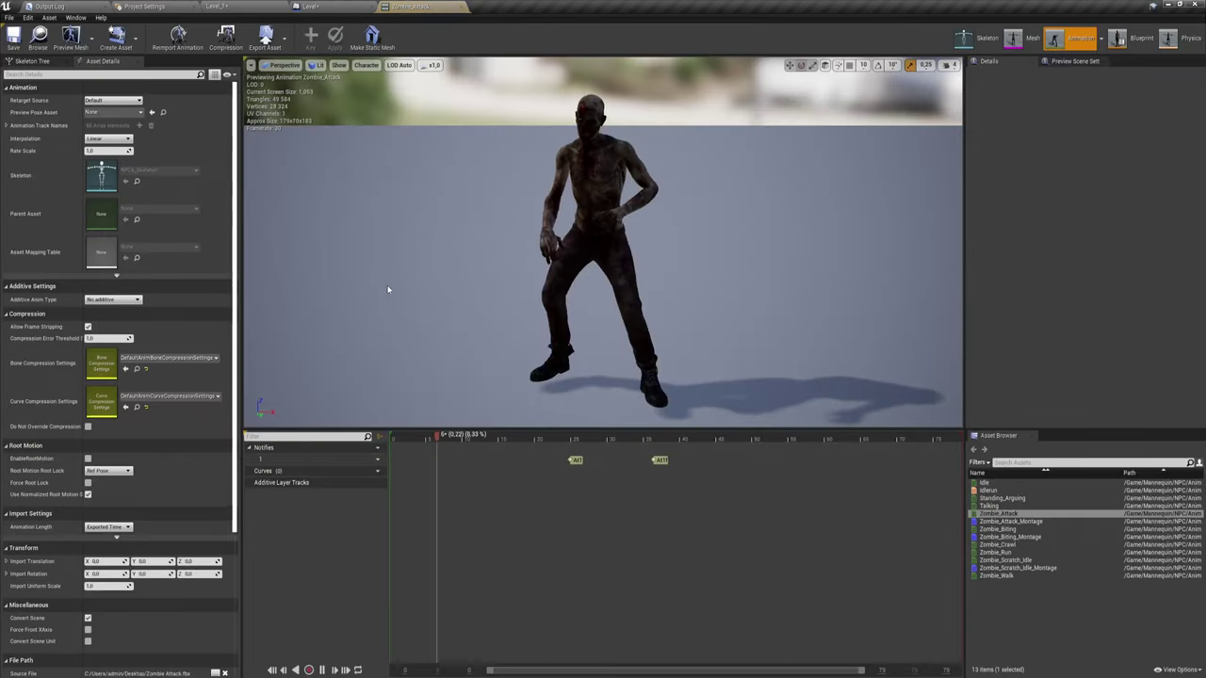
pyautogui.click(92, 151)
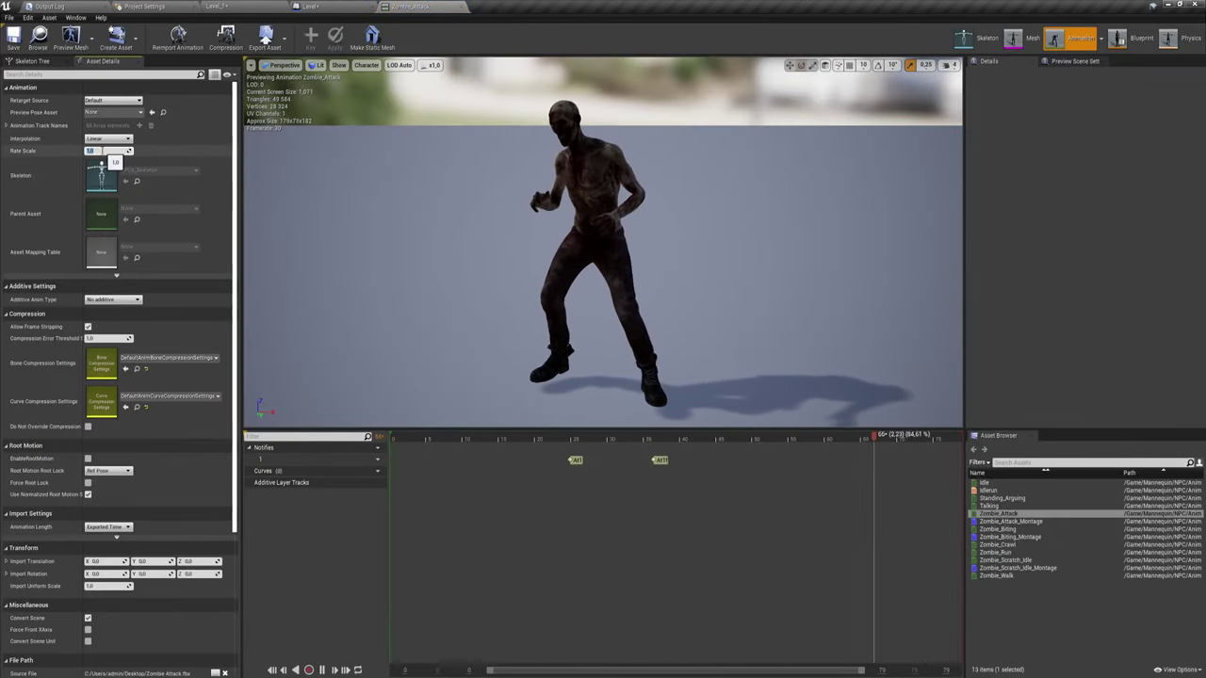
pyautogui.write('0.80.05')
pyautogui.press('Return')
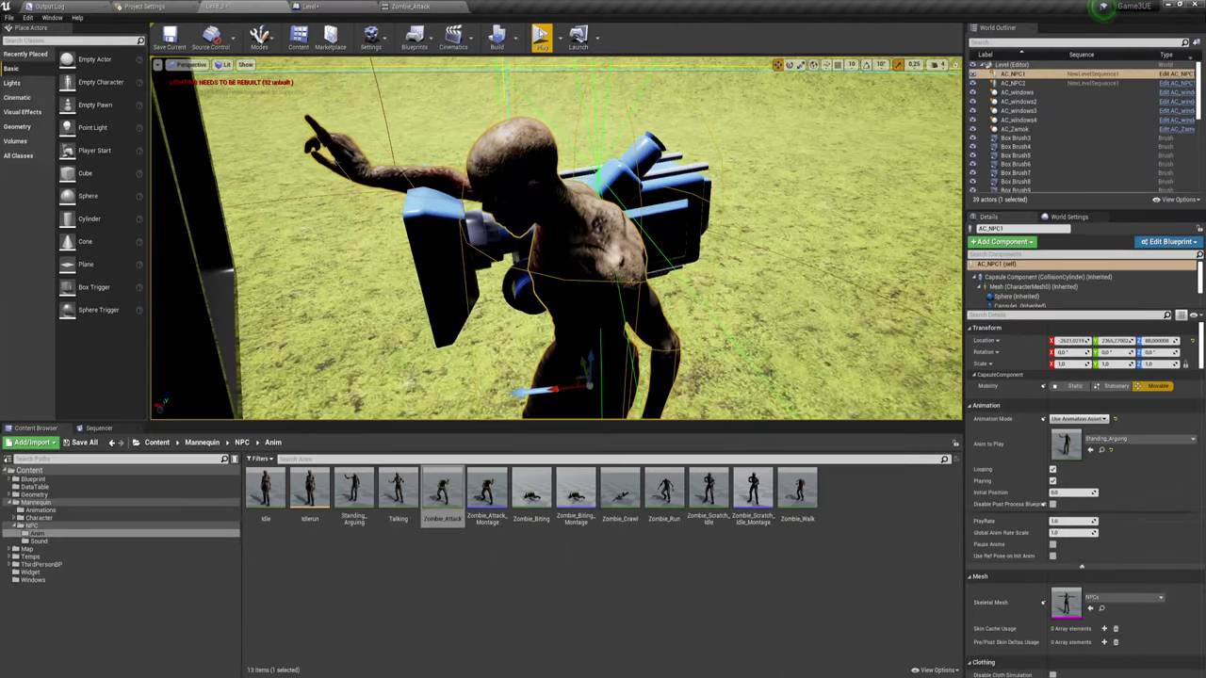
# Run another in-editor play test, glance at the Level Blueprint, stop, and reopen the NewLevelSequence1 timeline.
pyautogui.click(540, 35)
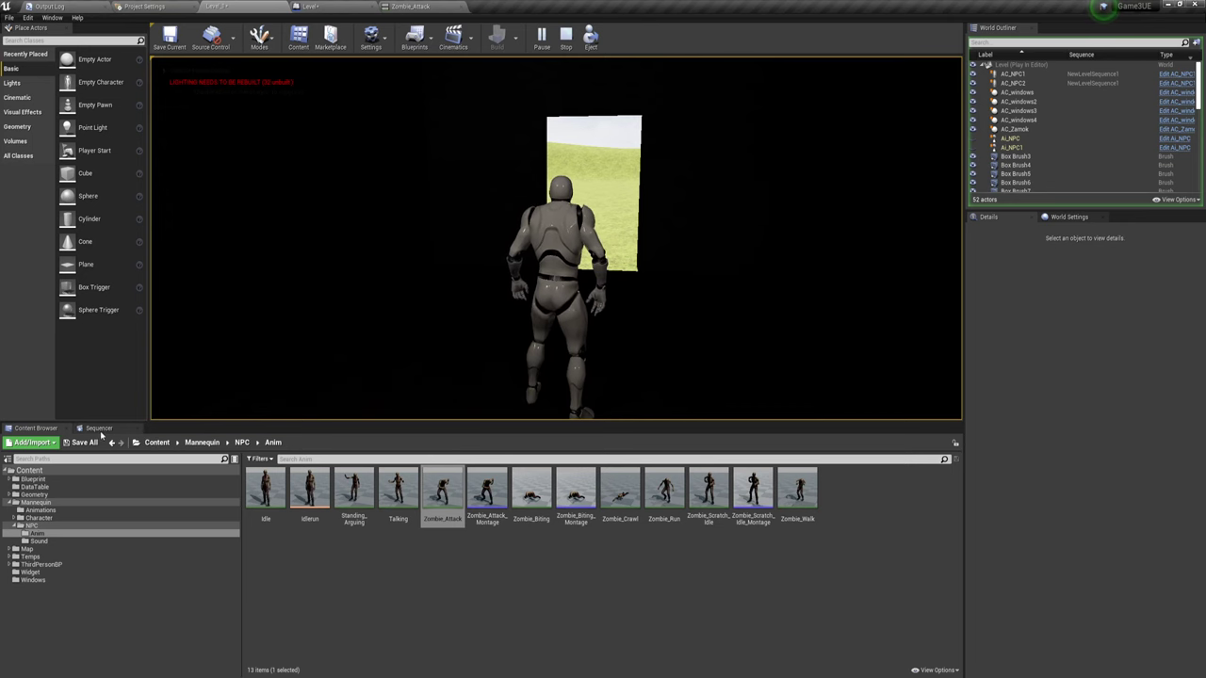
pyautogui.click(331, 7)
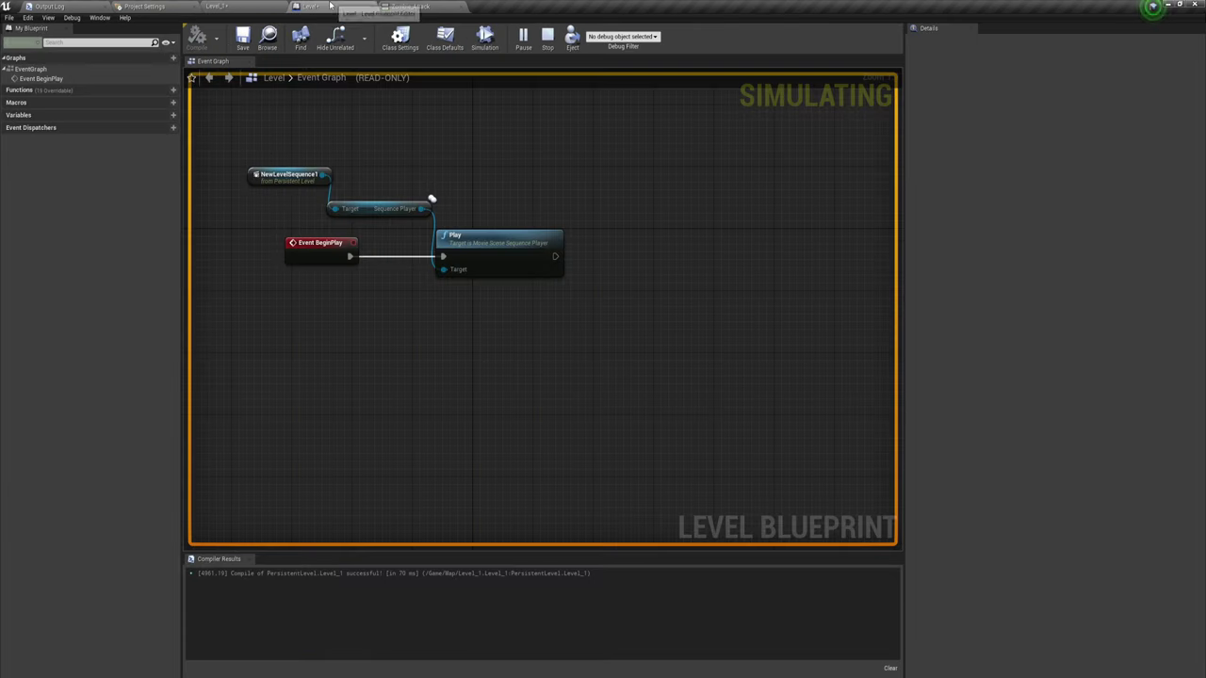
pyautogui.click(229, 7)
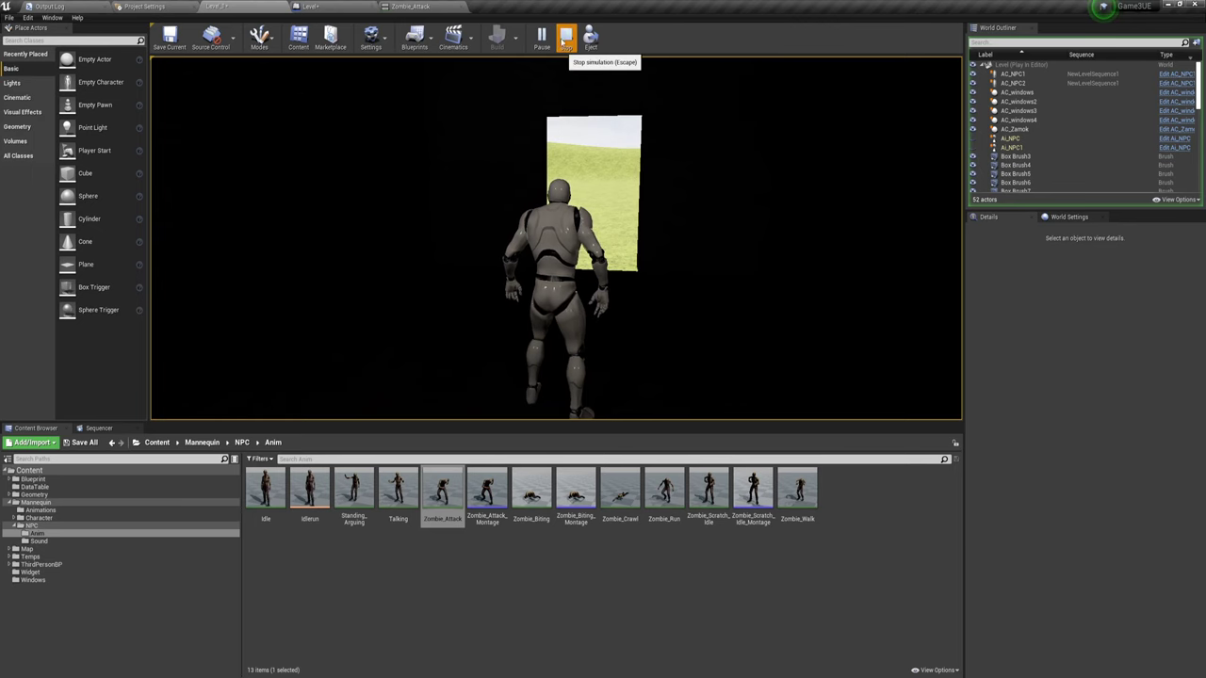
pyautogui.click(565, 38)
pyautogui.click(98, 428)
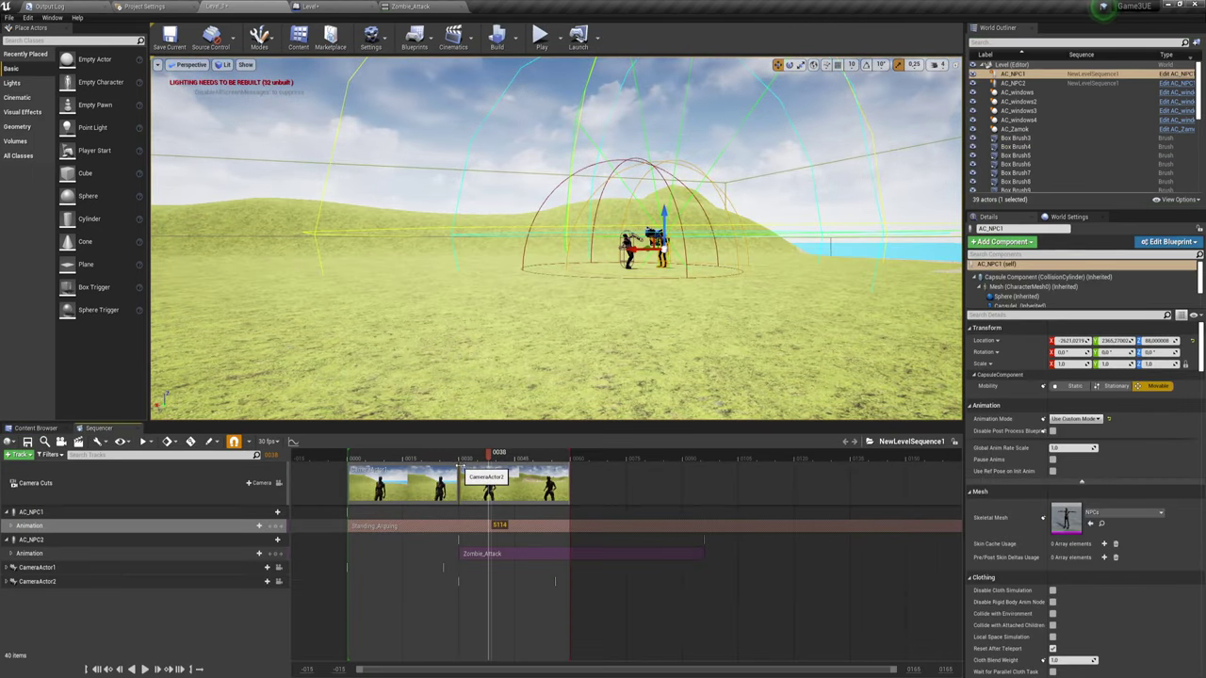
# Stretch the playback range and CameraActor2's camera cut to the sequence end, and start Zombie_Attack later.
pyautogui.moveTo(460, 466); pyautogui.dragTo(525, 471)
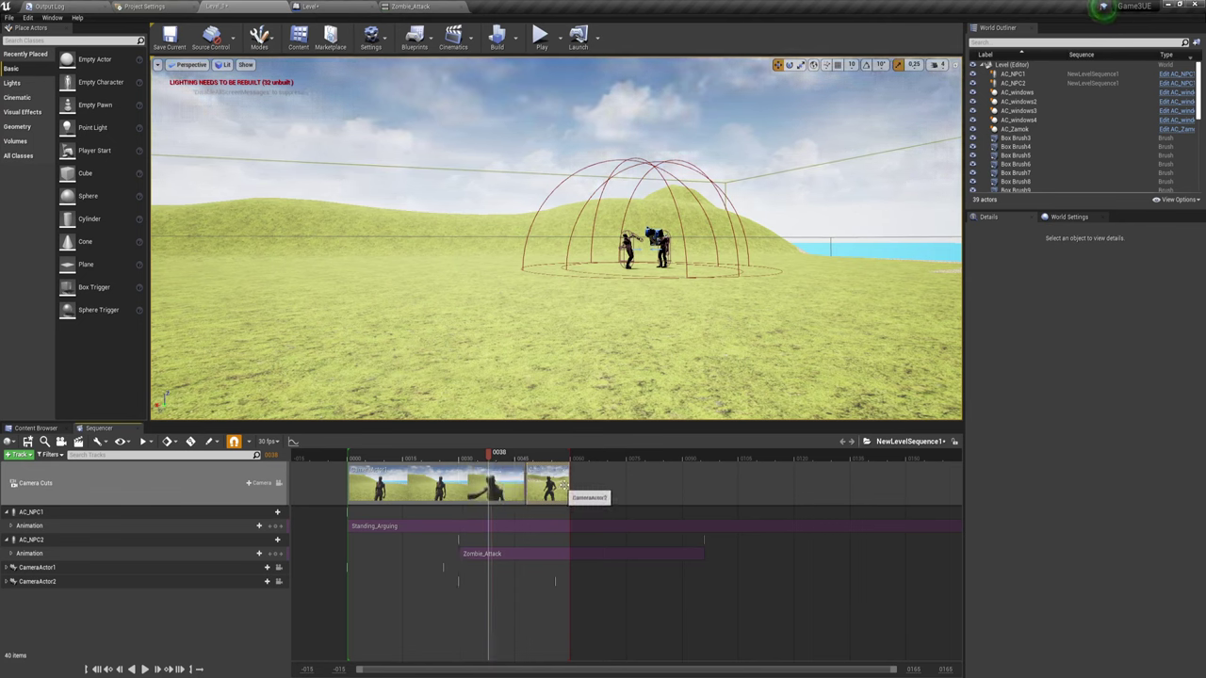
pyautogui.moveTo(570, 457); pyautogui.dragTo(695, 458)
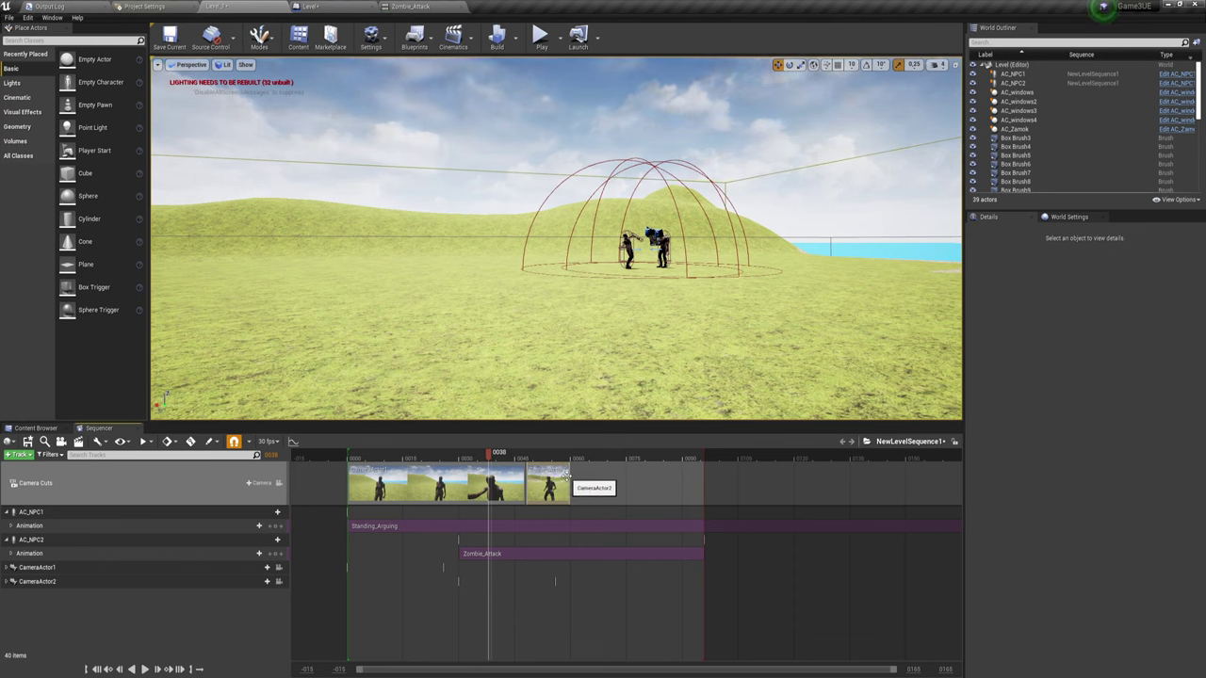
pyautogui.moveTo(571, 477); pyautogui.dragTo(702, 477)
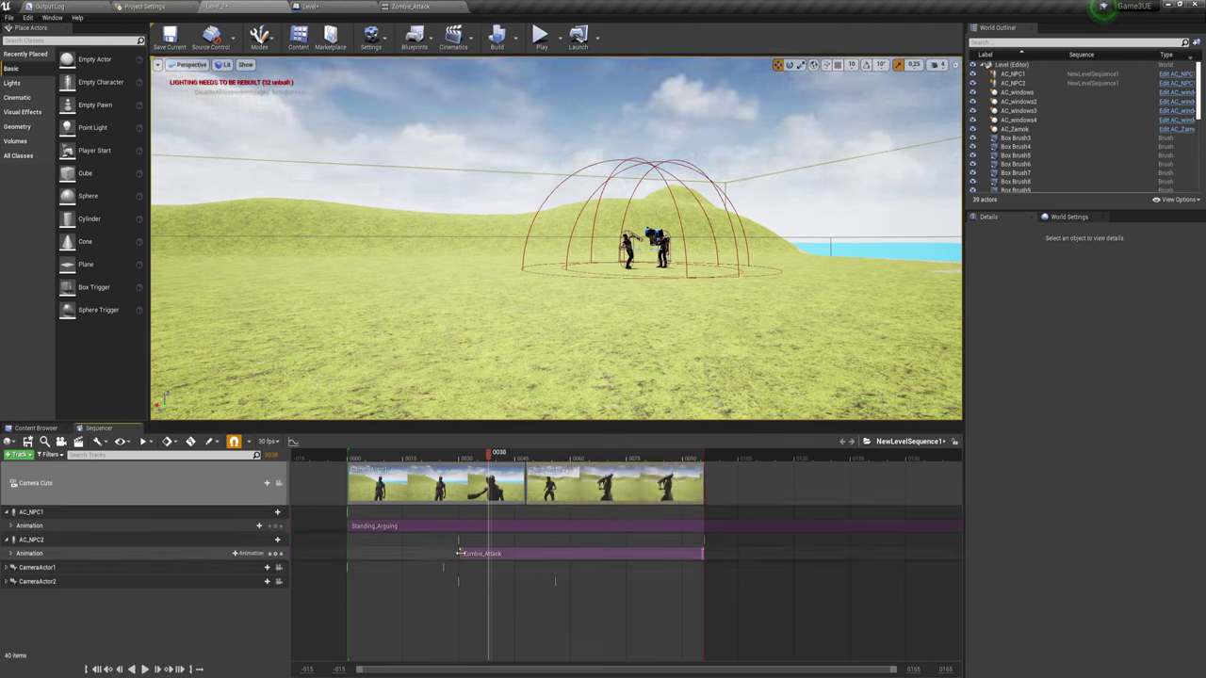
pyautogui.moveTo(459, 553); pyautogui.dragTo(516, 553)
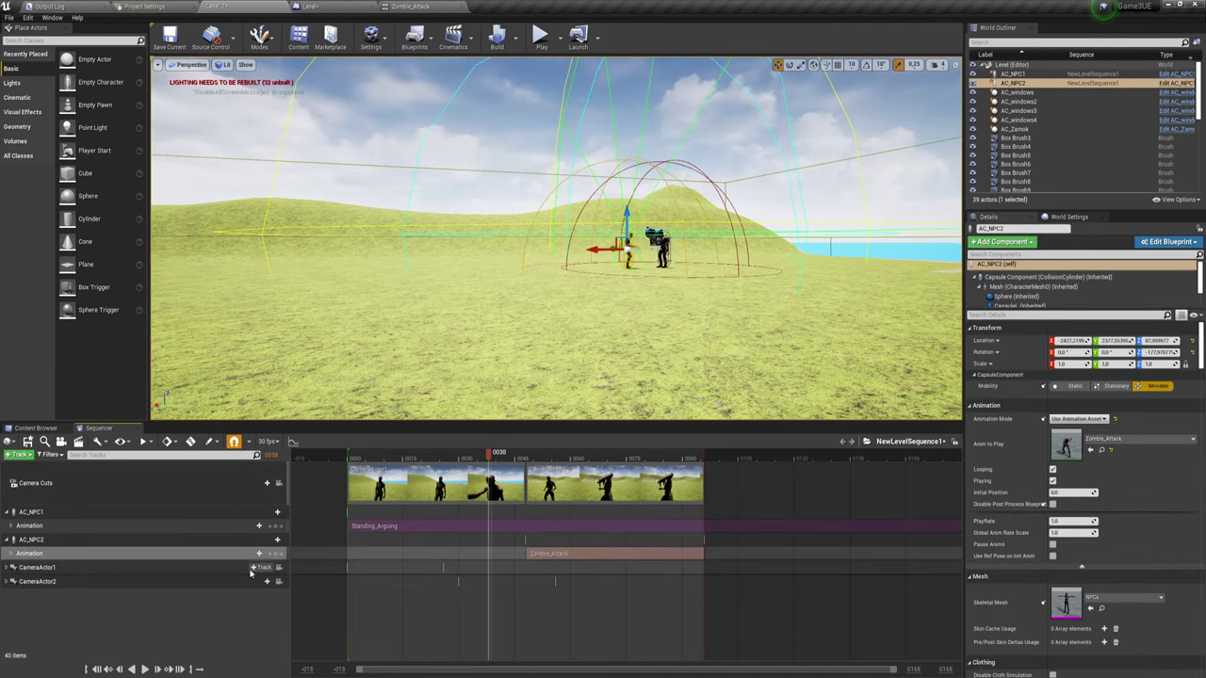
# Expand CameraActor1's track and select its location channels.
pyautogui.click(414, 567)
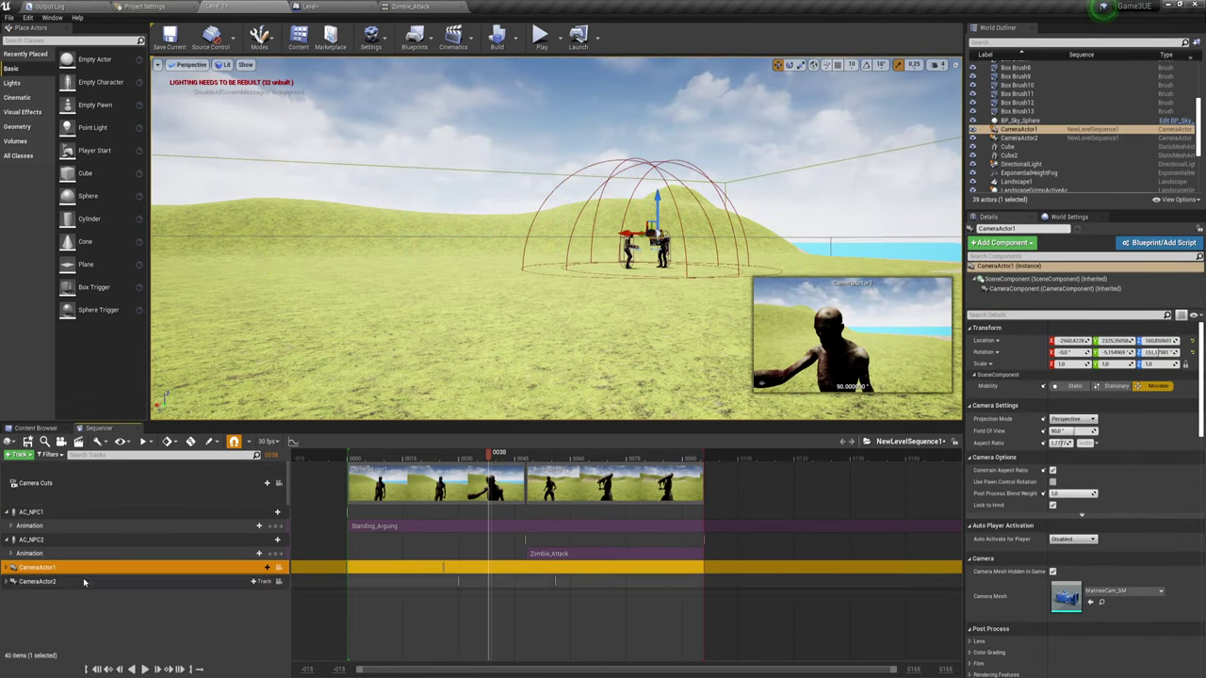
pyautogui.click(8, 568)
pyautogui.scroll(-2, 473, 595)
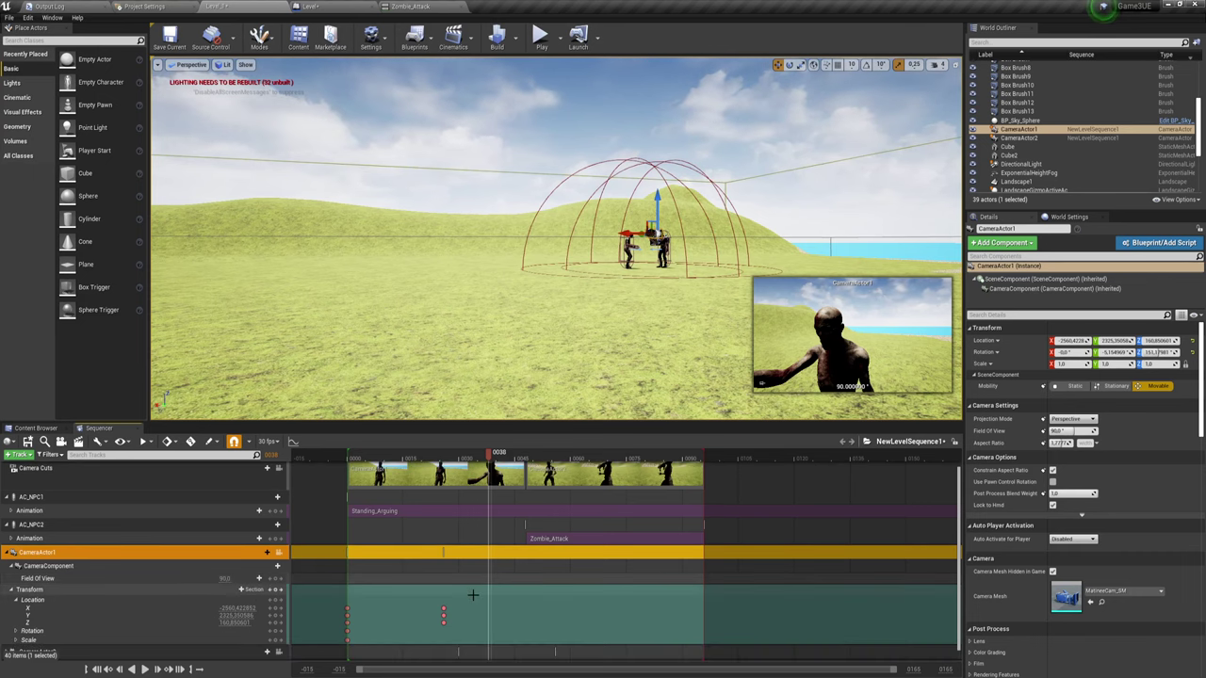
pyautogui.click(452, 613)
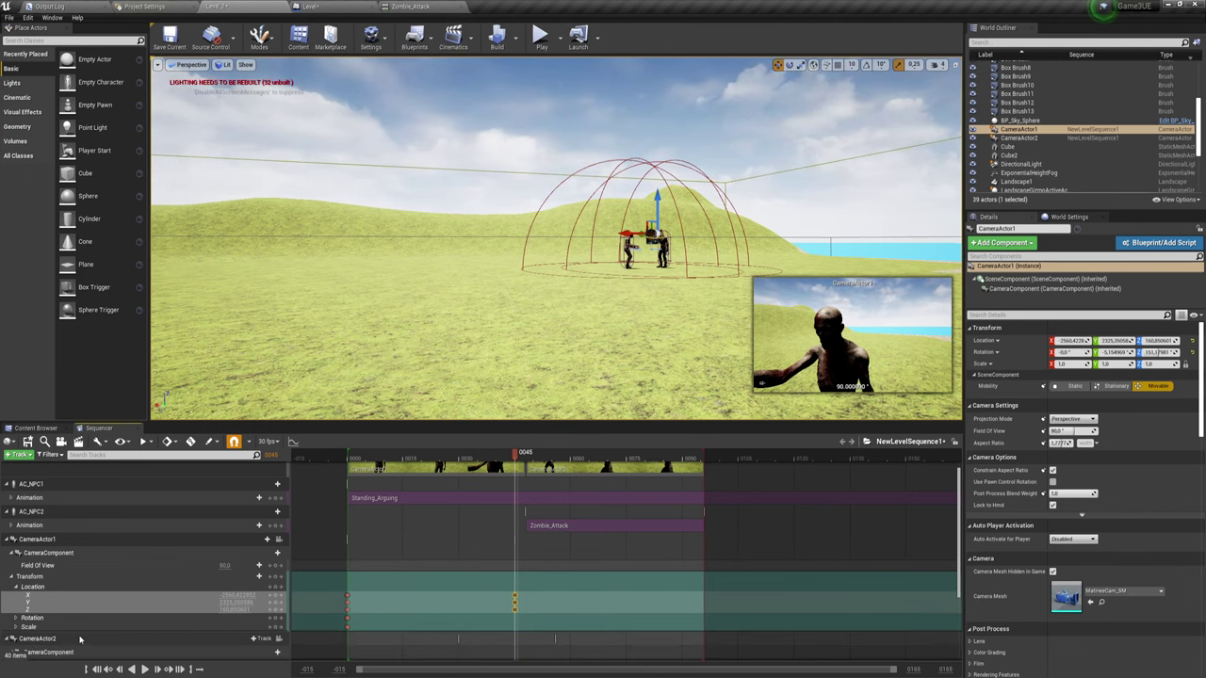
# Move CameraActor2's location keyframes to around frames 47 and 94.
pyautogui.click(10, 639)
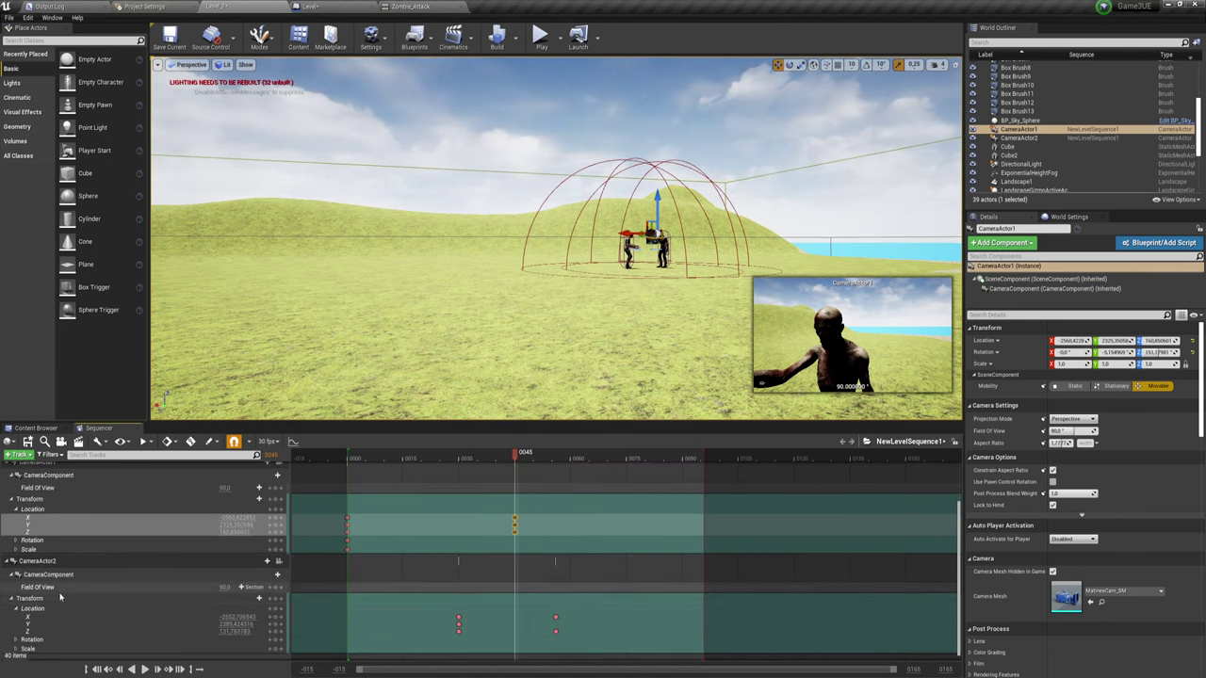
pyautogui.click(555, 621)
pyautogui.moveTo(558, 617); pyautogui.dragTo(697, 621)
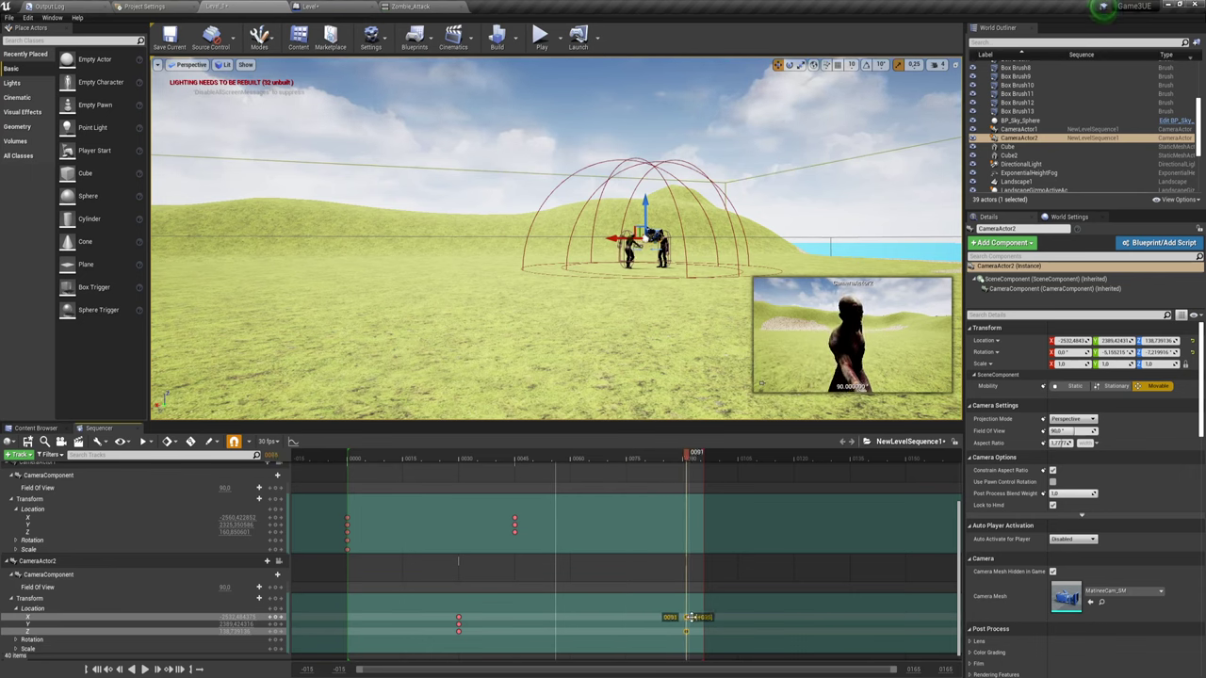
pyautogui.moveTo(439, 607)
pyautogui.mouseDown()
pyautogui.moveTo(474, 639)
pyautogui.moveTo(521, 624)
pyautogui.mouseUp()
pyautogui.scroll(5, 541, 571)
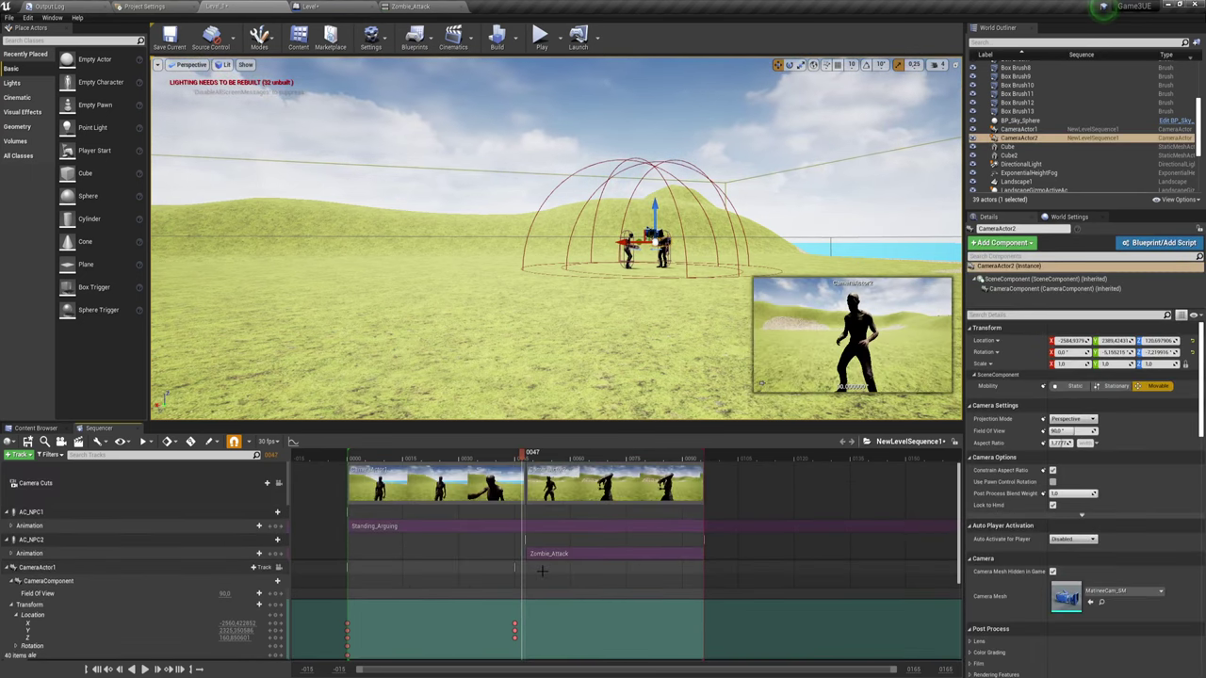
pyautogui.scroll(-2, 541, 570)
pyautogui.scroll(-3, 532, 593)
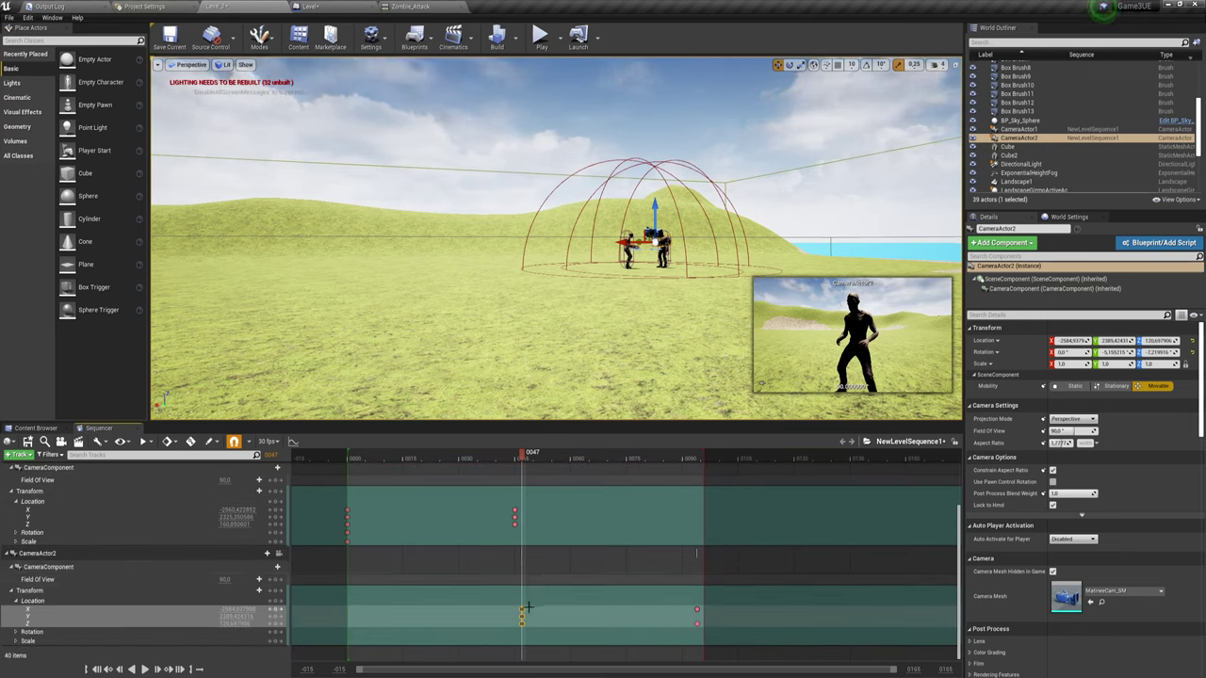
pyautogui.moveTo(522, 611); pyautogui.dragTo(531, 611)
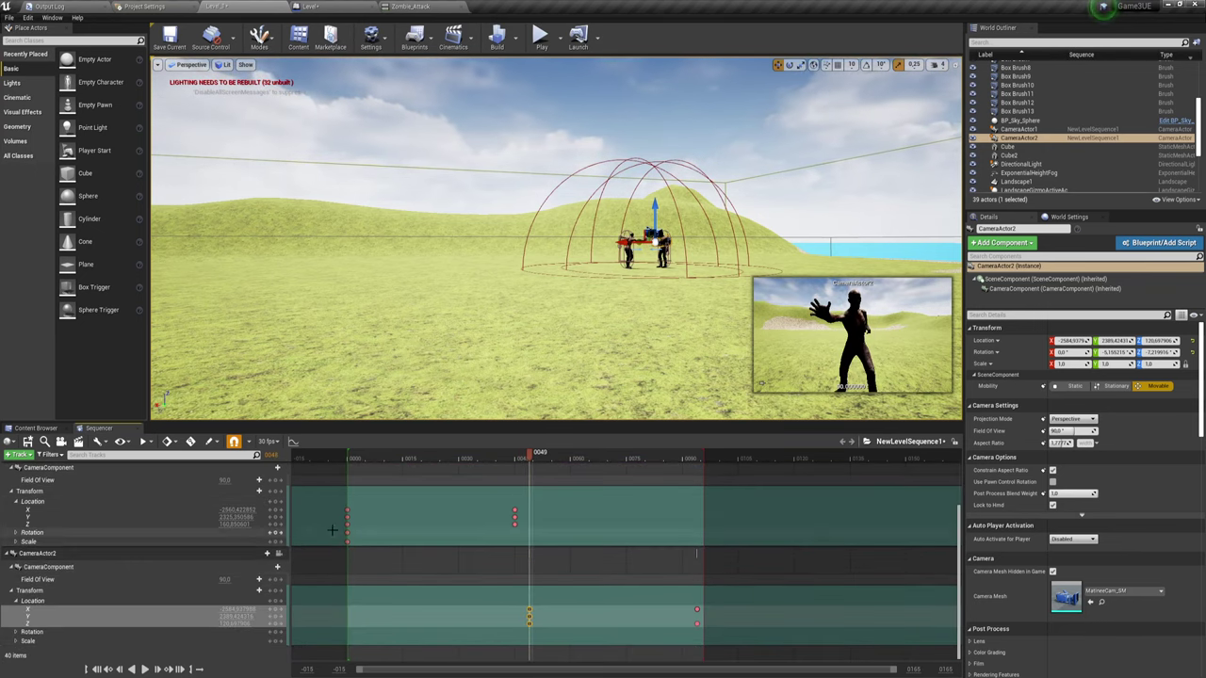
pyautogui.scroll(2, 347, 532)
pyautogui.scroll(3, 347, 531)
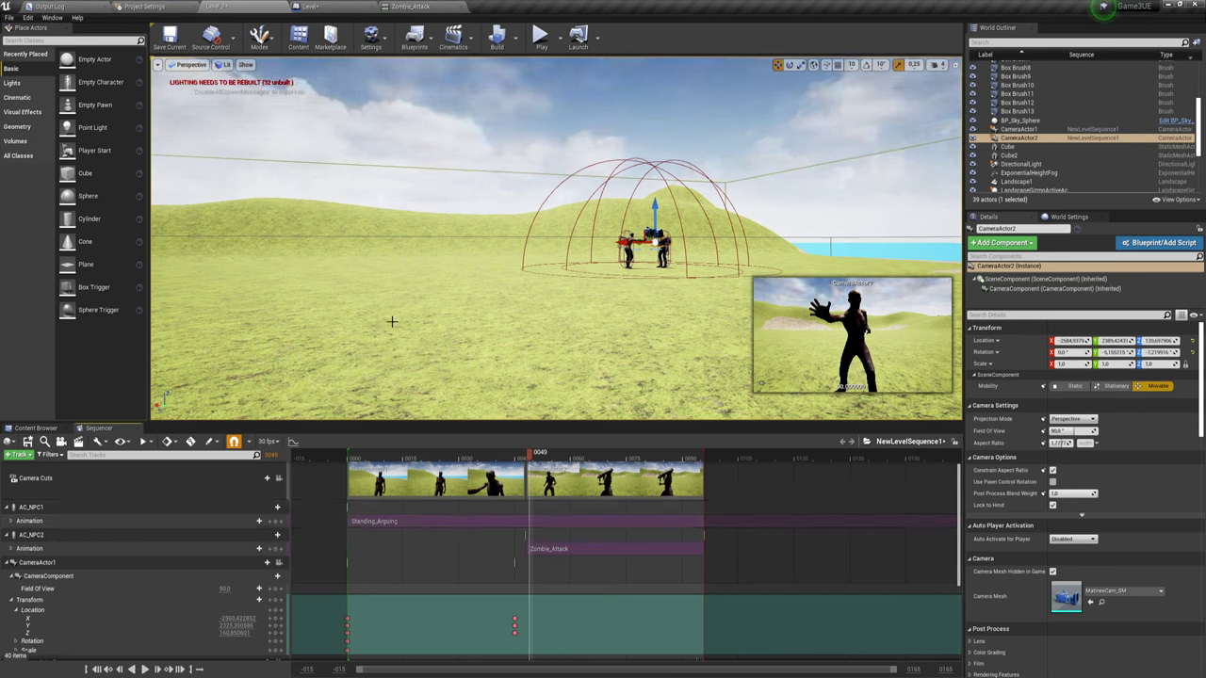
# Apply Zombie_Attack's 0.05 Rate Scale and play-test the level.
pyautogui.click(408, 7)
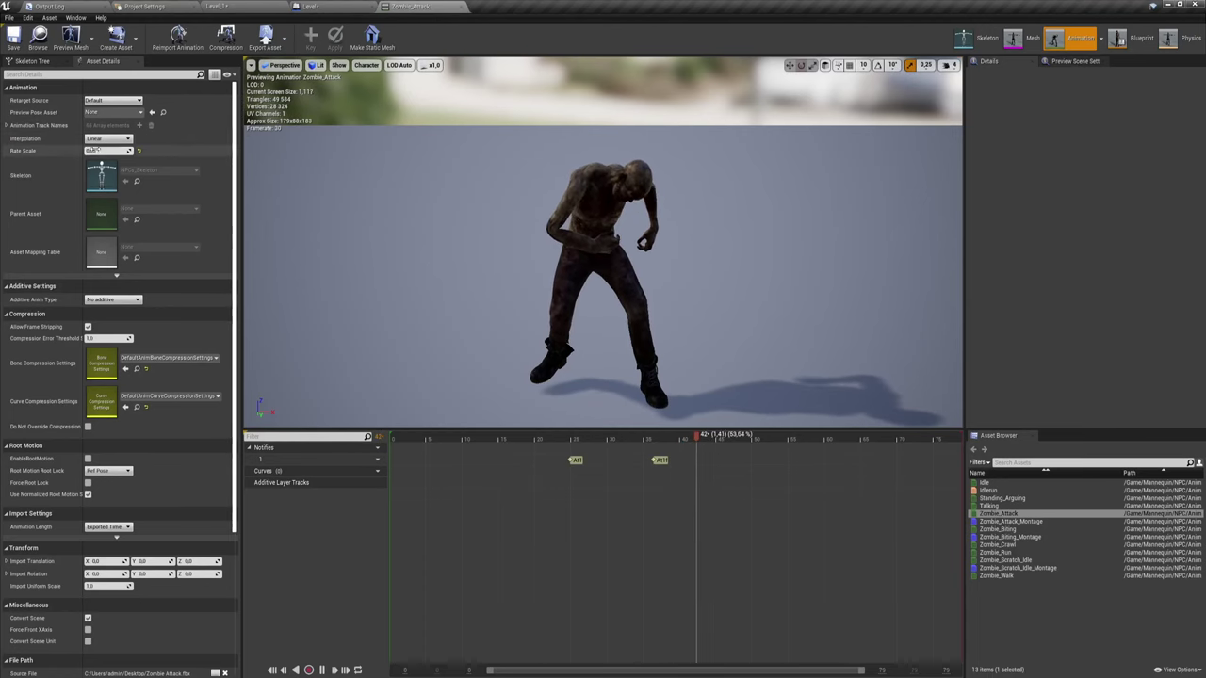
pyautogui.press('Return')
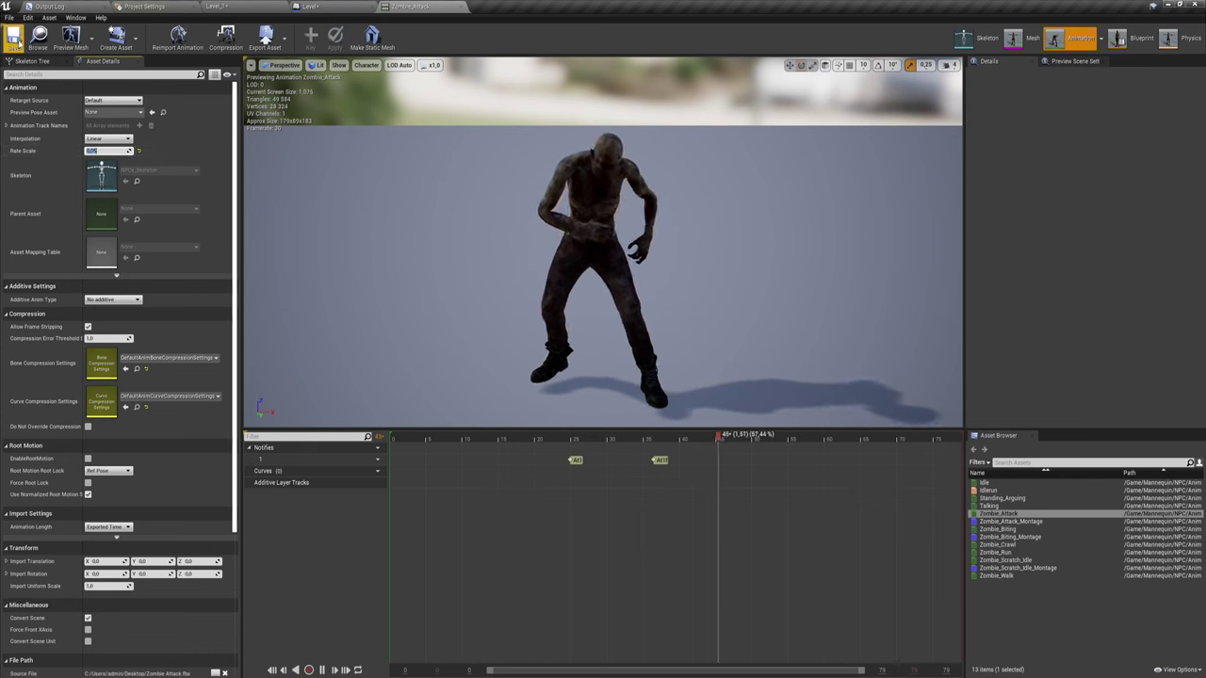
pyautogui.click(235, 7)
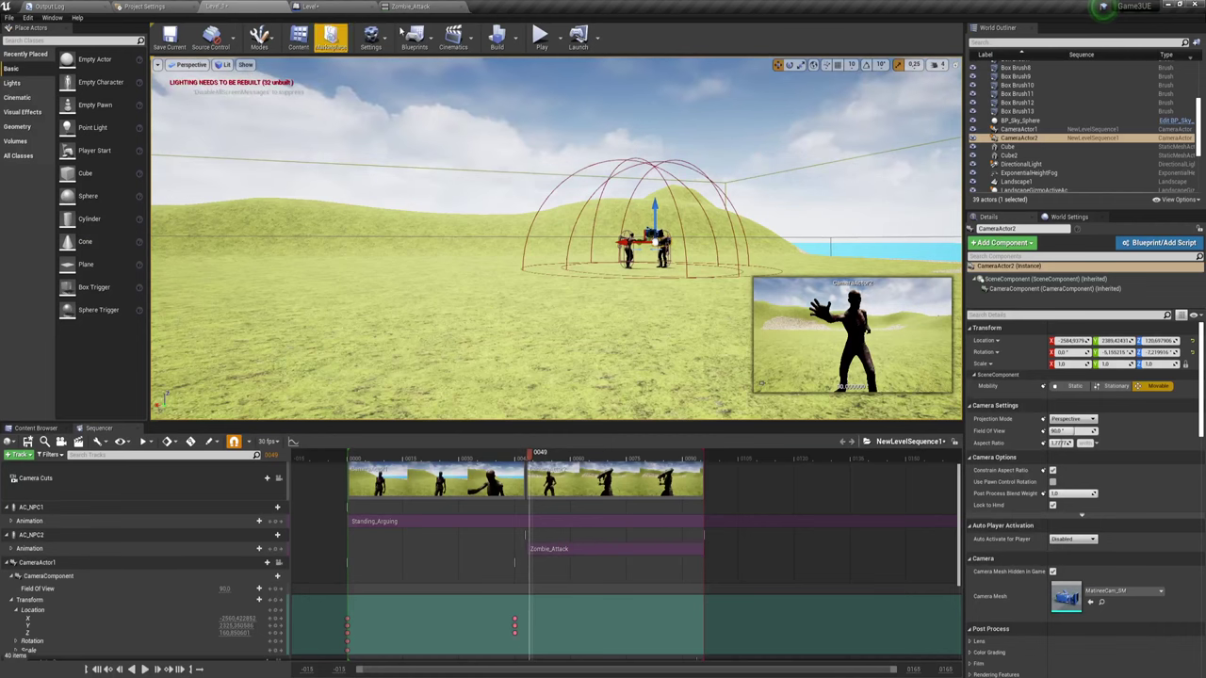
pyautogui.click(538, 34)
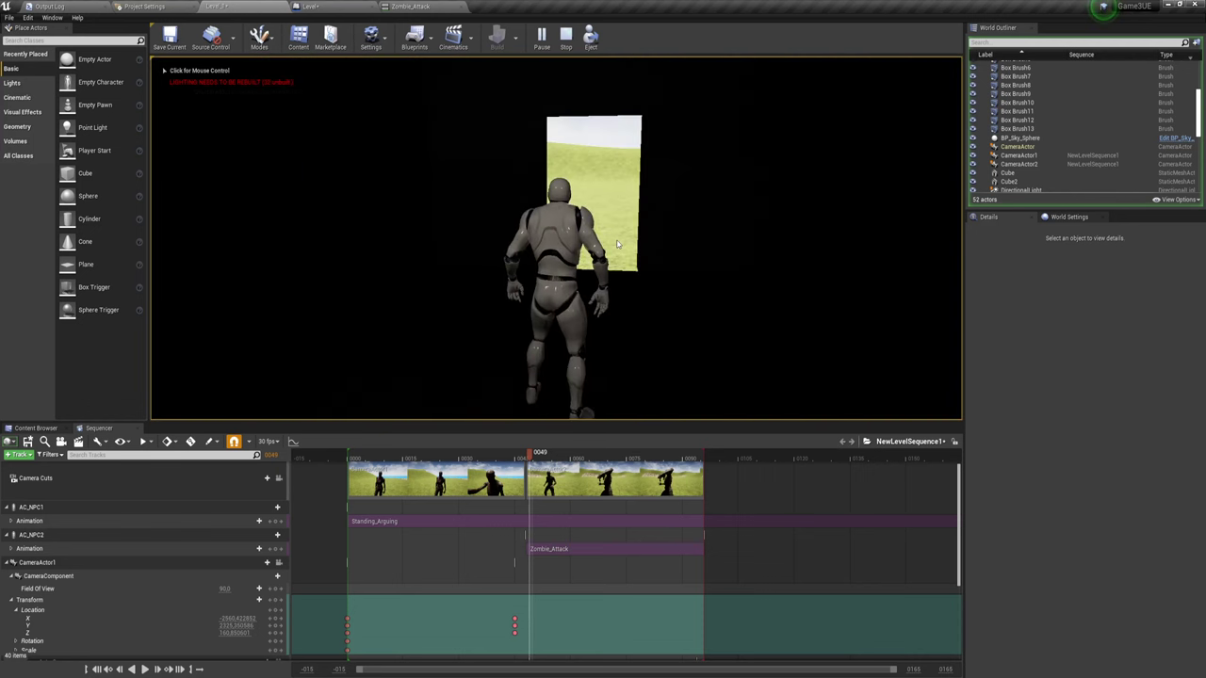
pyautogui.click(568, 42)
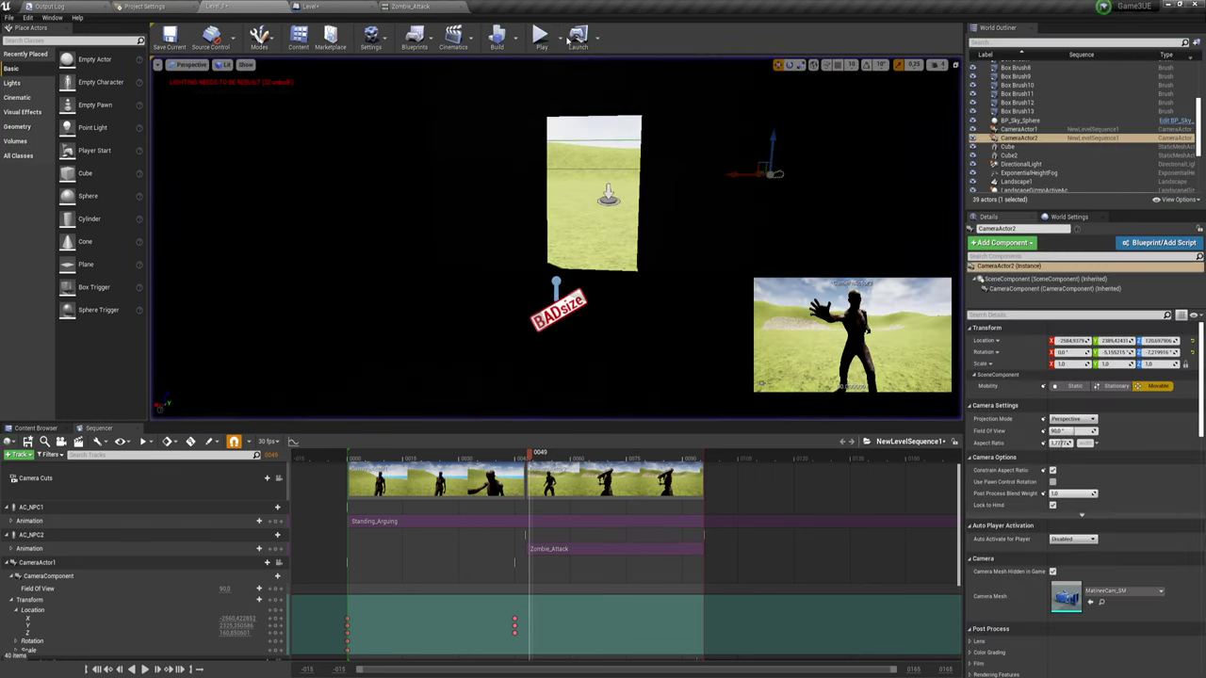
# Play-test the sequence again, then close the Level Blueprint.
pyautogui.click(409, 6)
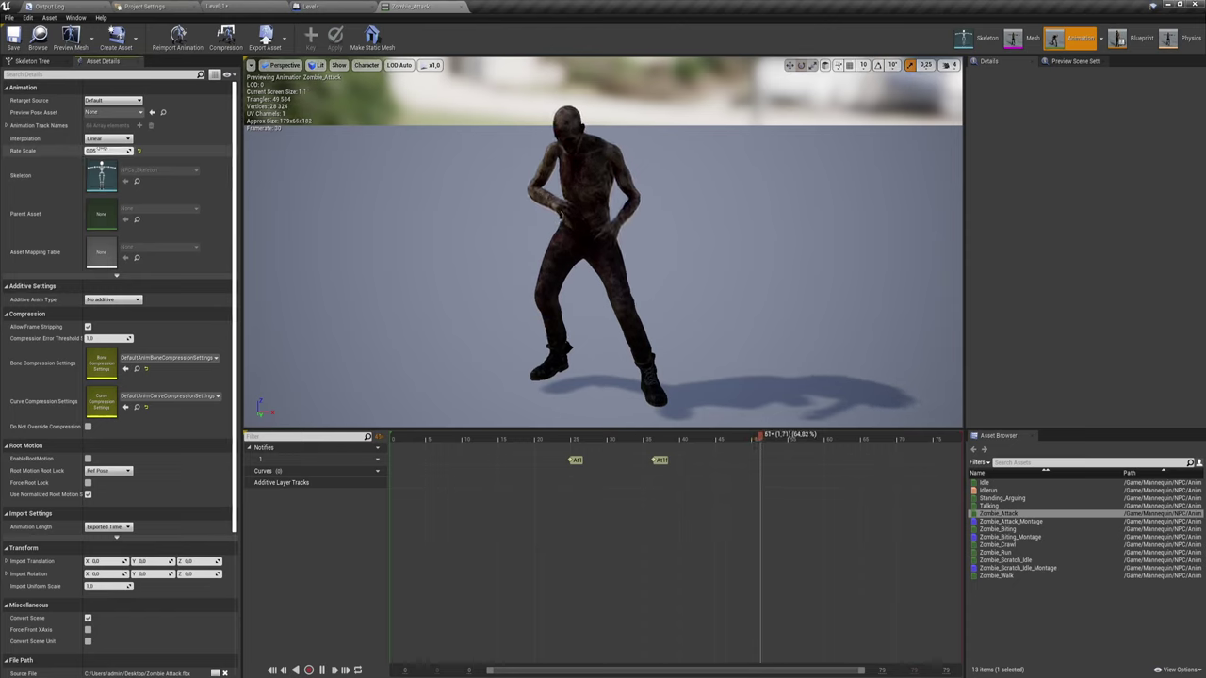
pyautogui.click(92, 151)
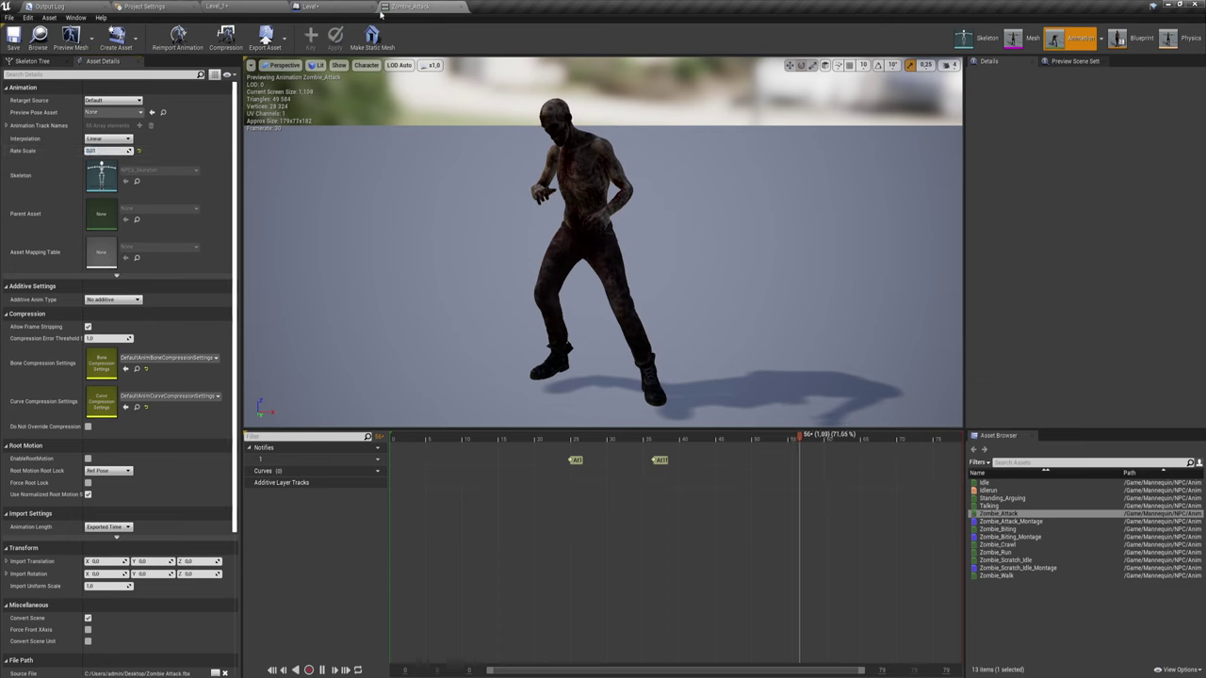
pyautogui.click(332, 7)
pyautogui.click(521, 37)
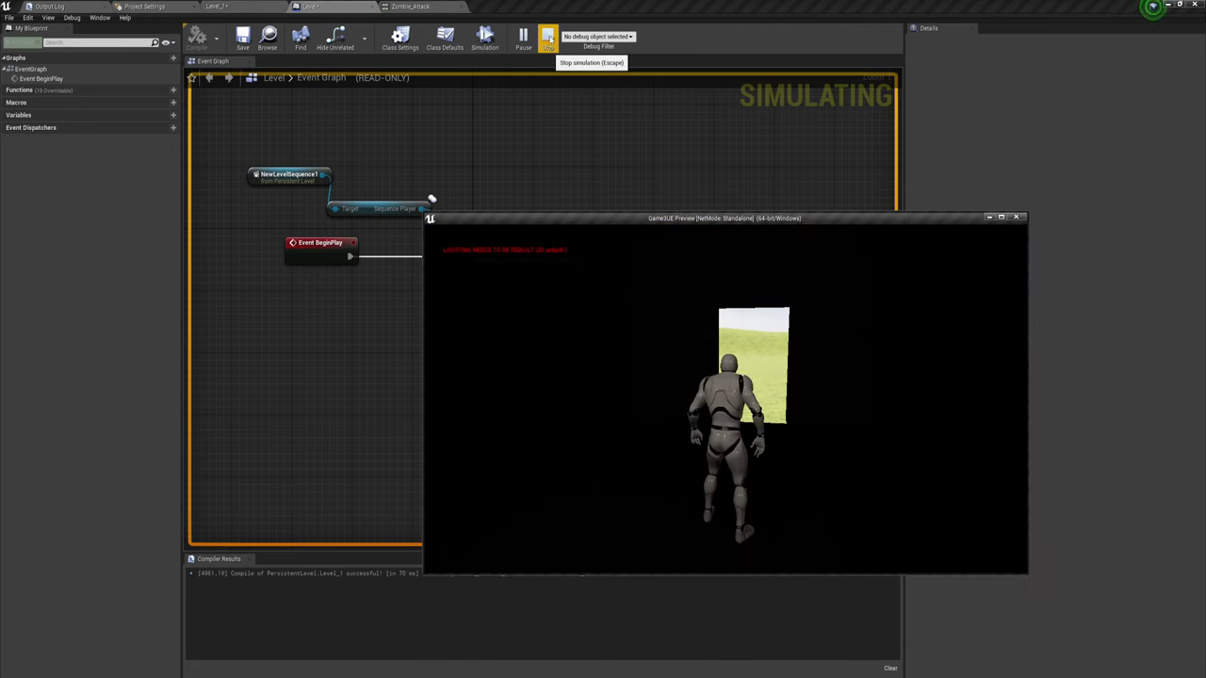
pyautogui.click(548, 39)
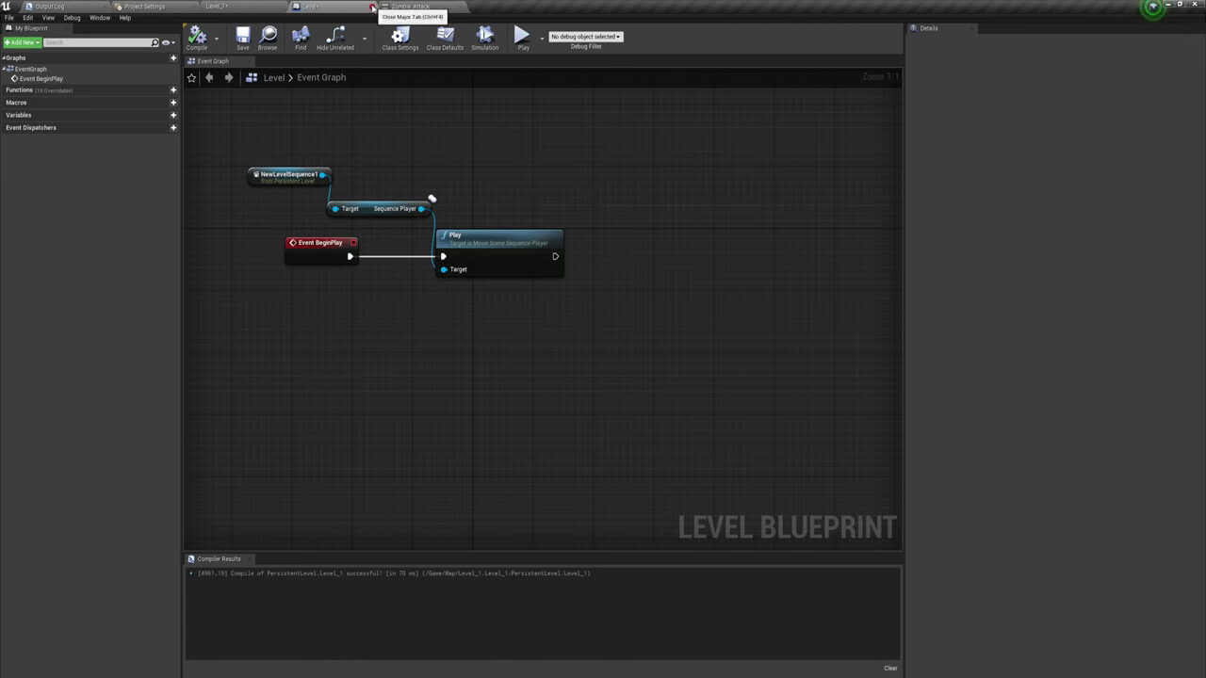
pyautogui.click(373, 8)
# Reset Zombie_Attack's Rate Scale to 1.0 and return to the level editor.
pyautogui.click(322, 8)
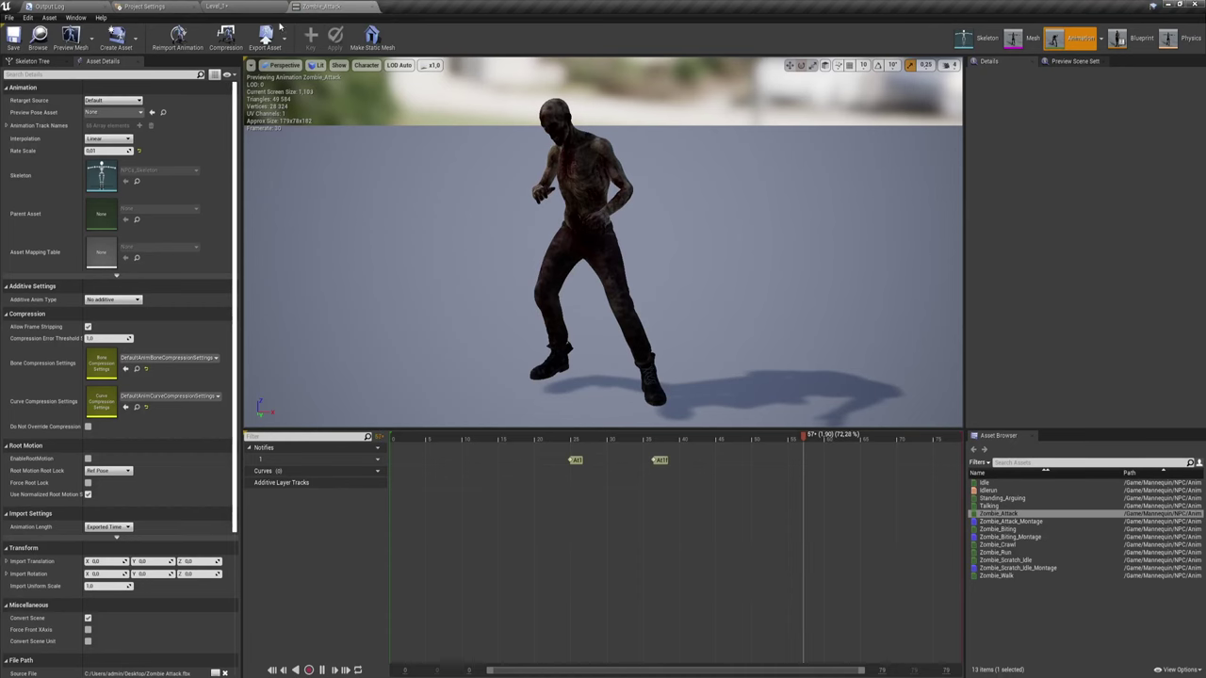
pyautogui.write('1.0')
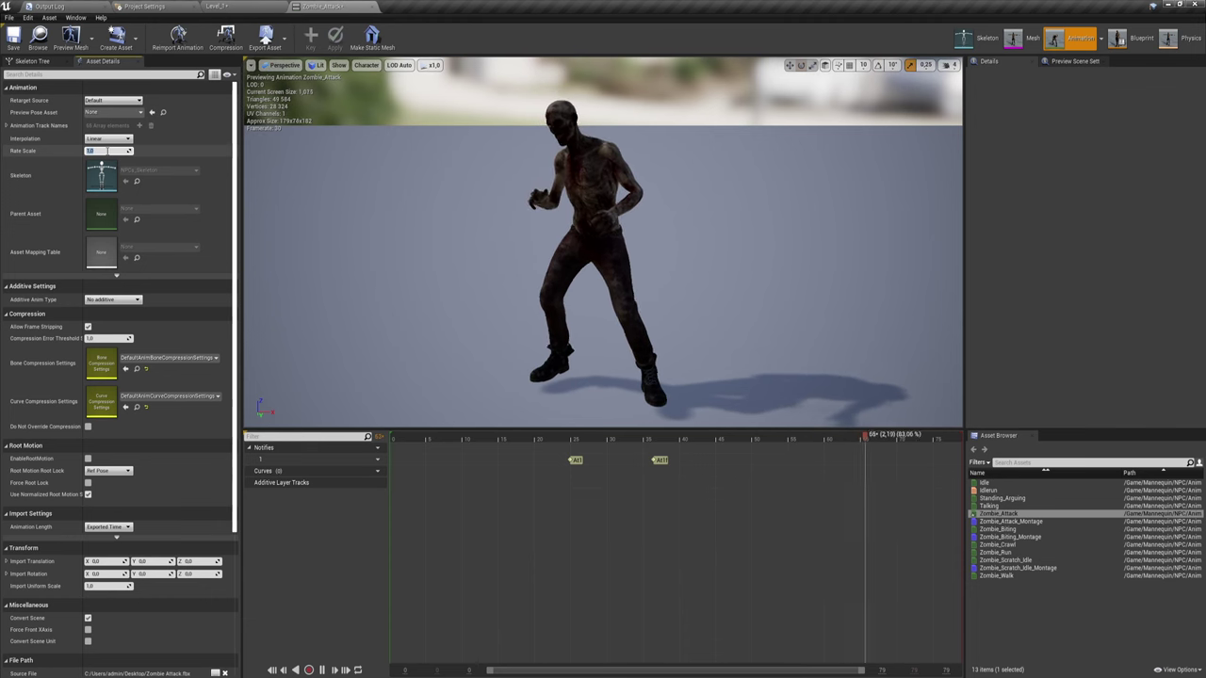
pyautogui.click(215, 6)
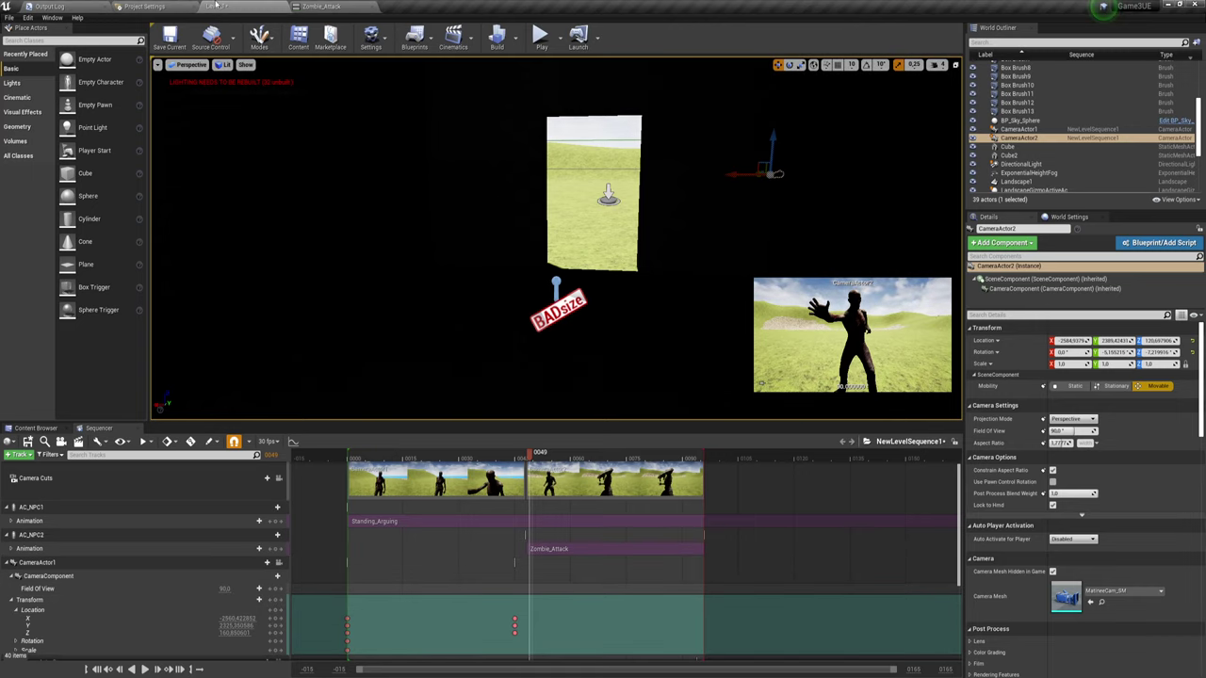
# Set Standing_Arguing's Rate Scale back to 1 and save the animation.
pyautogui.click(38, 427)
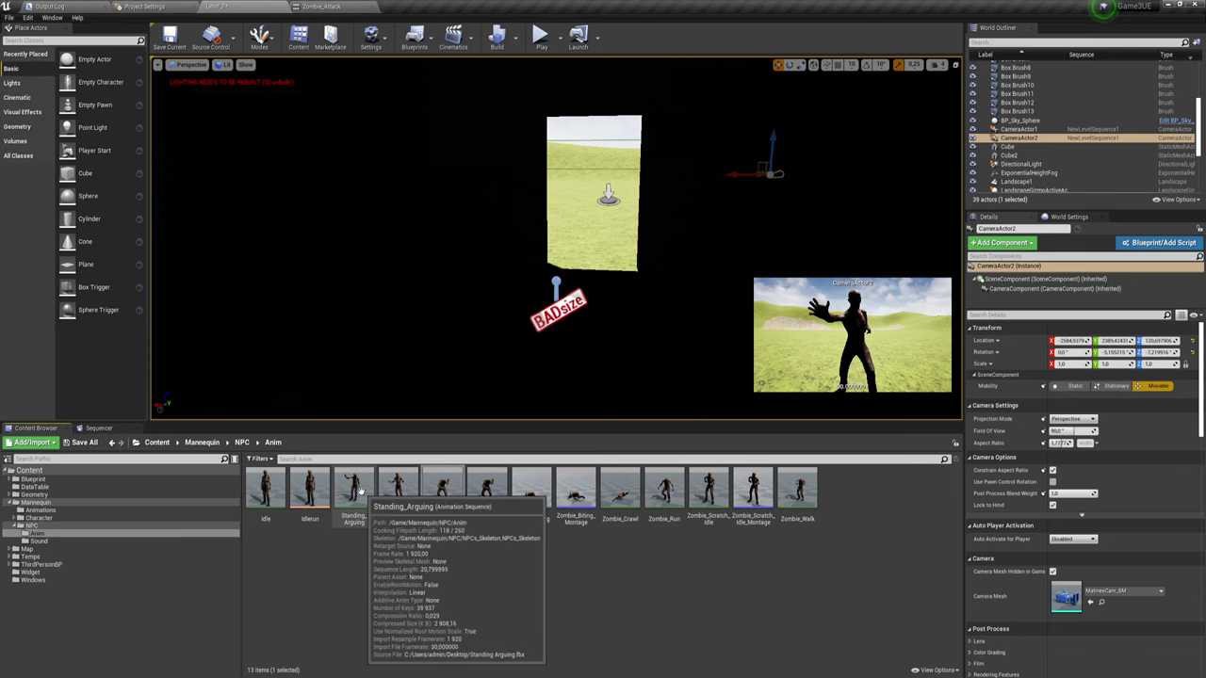
pyautogui.doubleClick(353, 488)
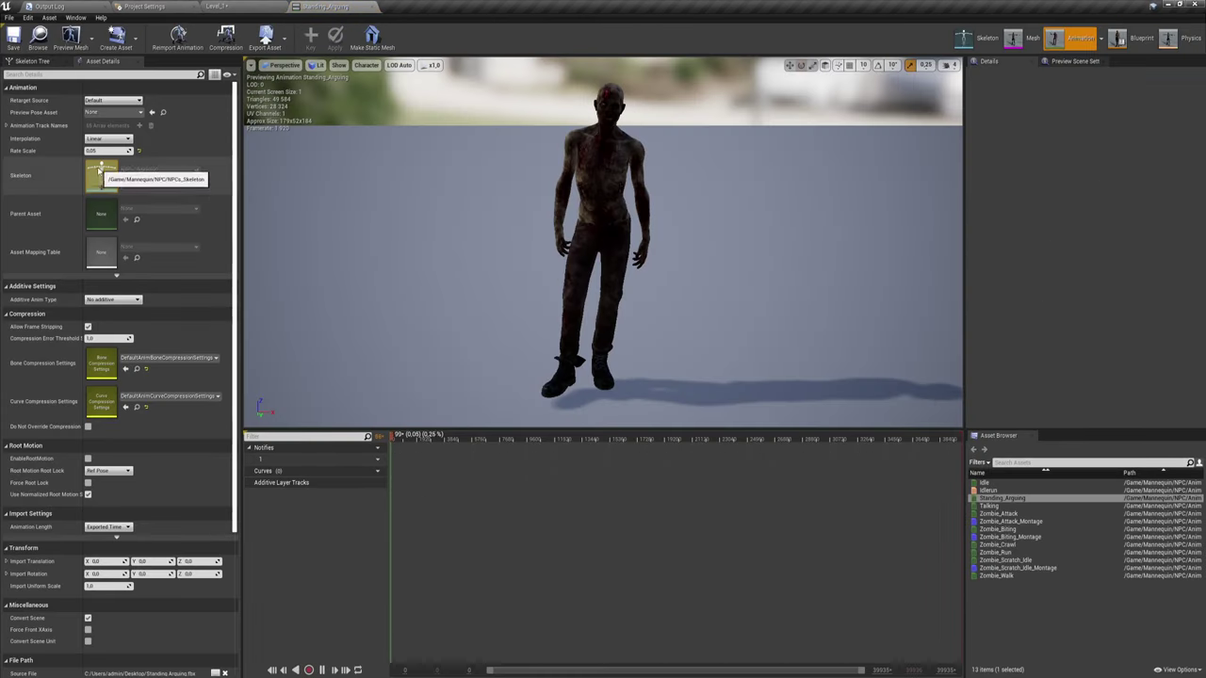
pyautogui.click(100, 152)
pyautogui.write('1')
pyautogui.press('Return')
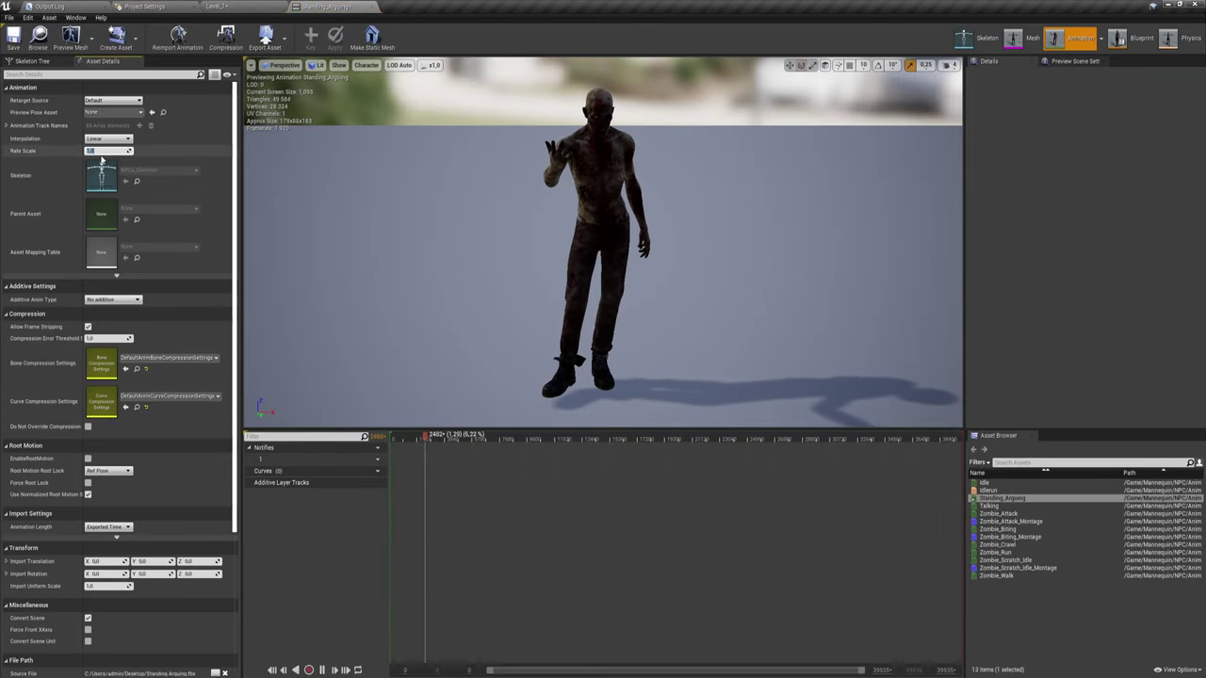
pyautogui.click(13, 37)
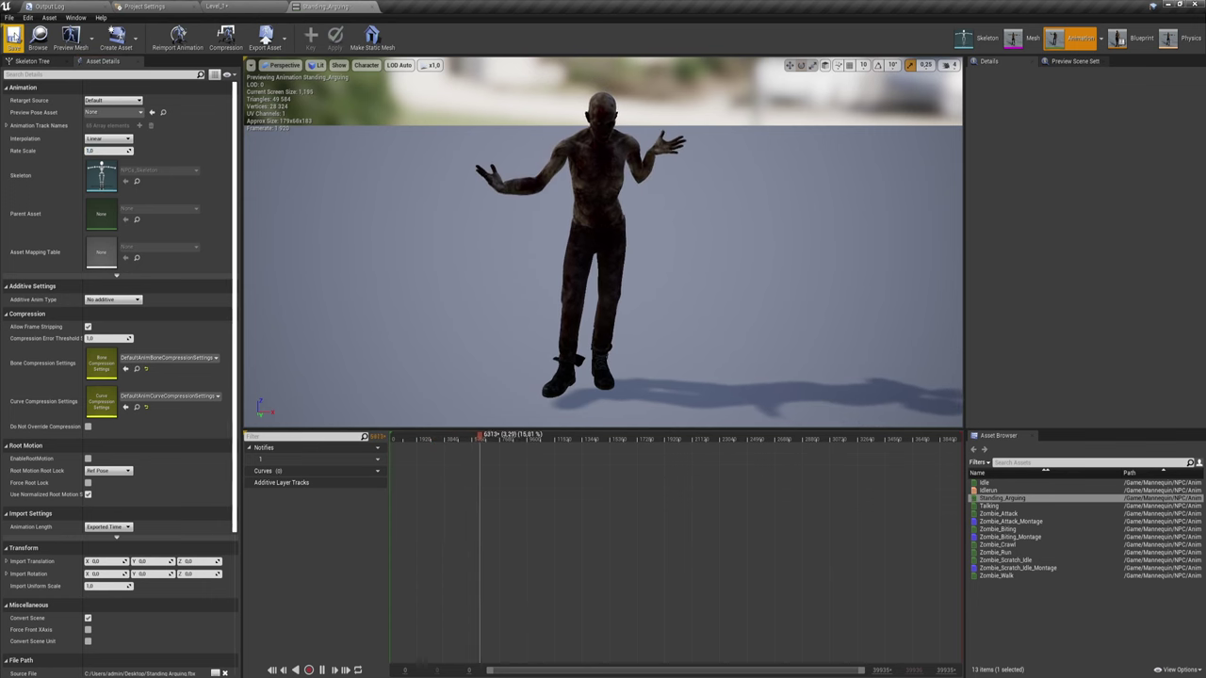
pyautogui.click(238, 6)
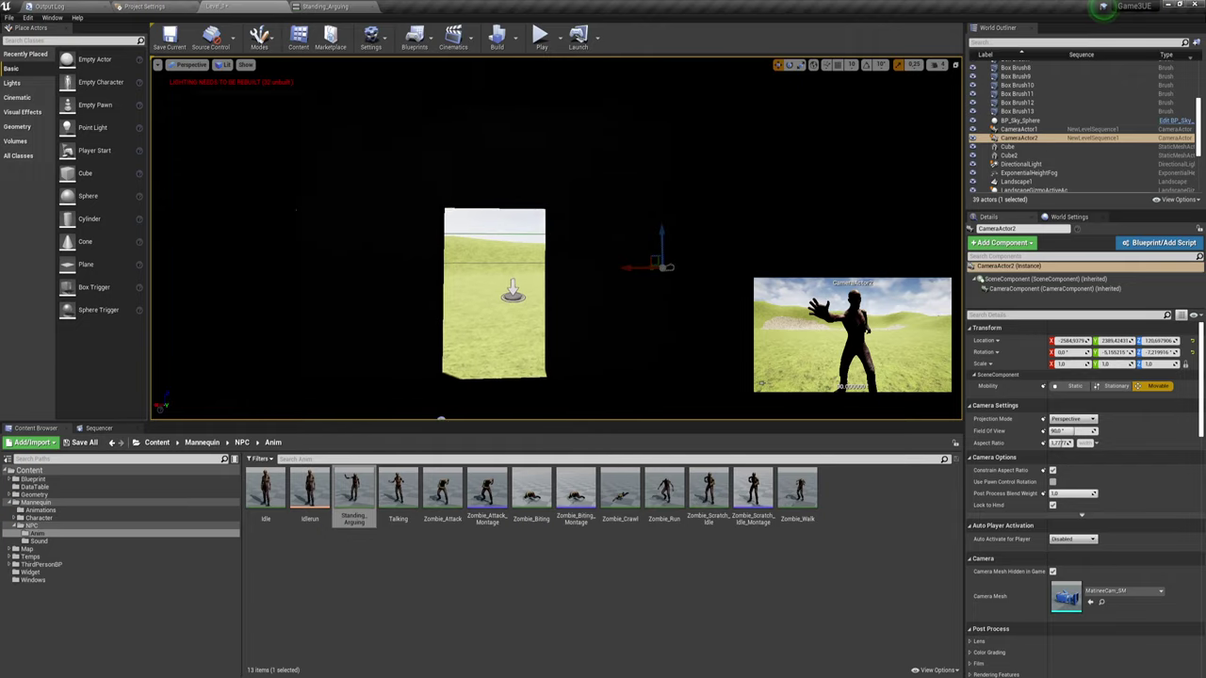
# Frame the characters in the viewport, close the Standing_Arguing editor, and show the Sequencer timeline.
pyautogui.press('f')
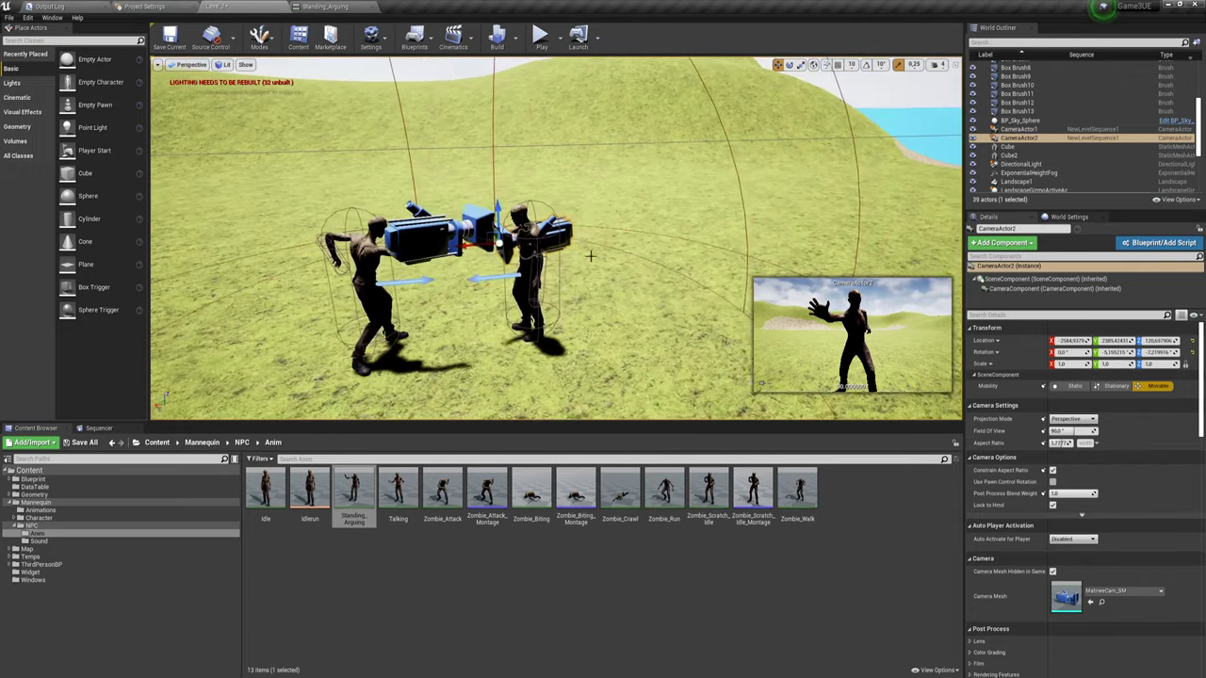
pyautogui.click(325, 6)
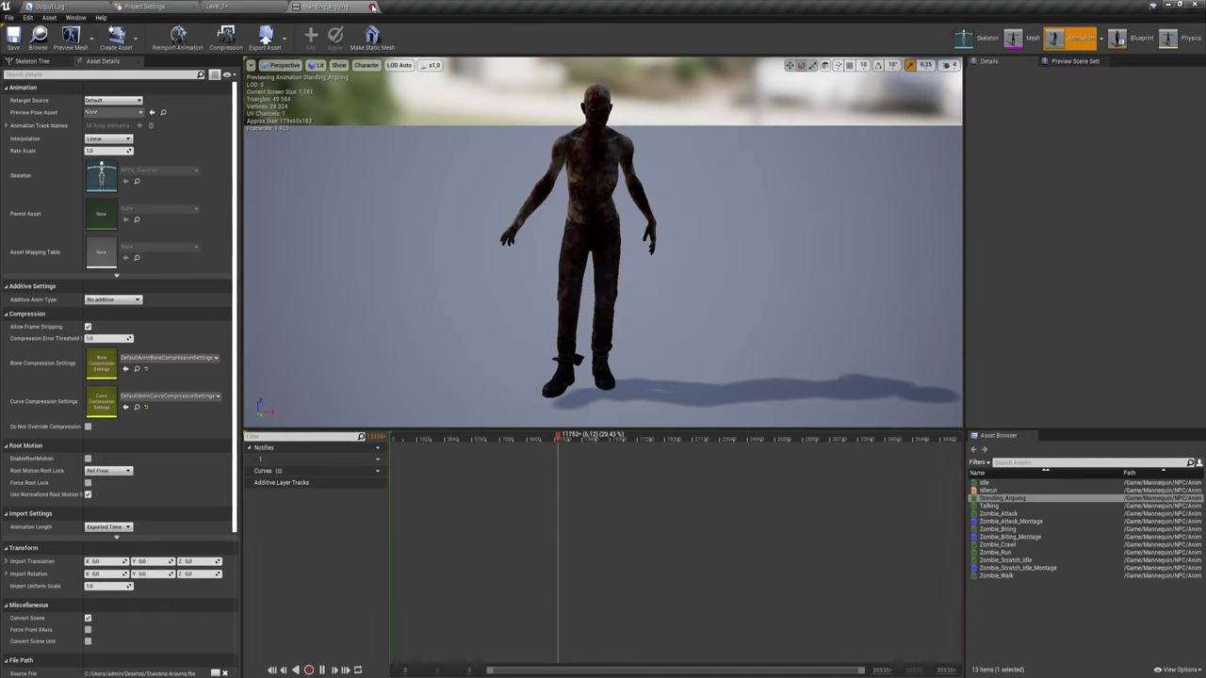
pyautogui.click(369, 7)
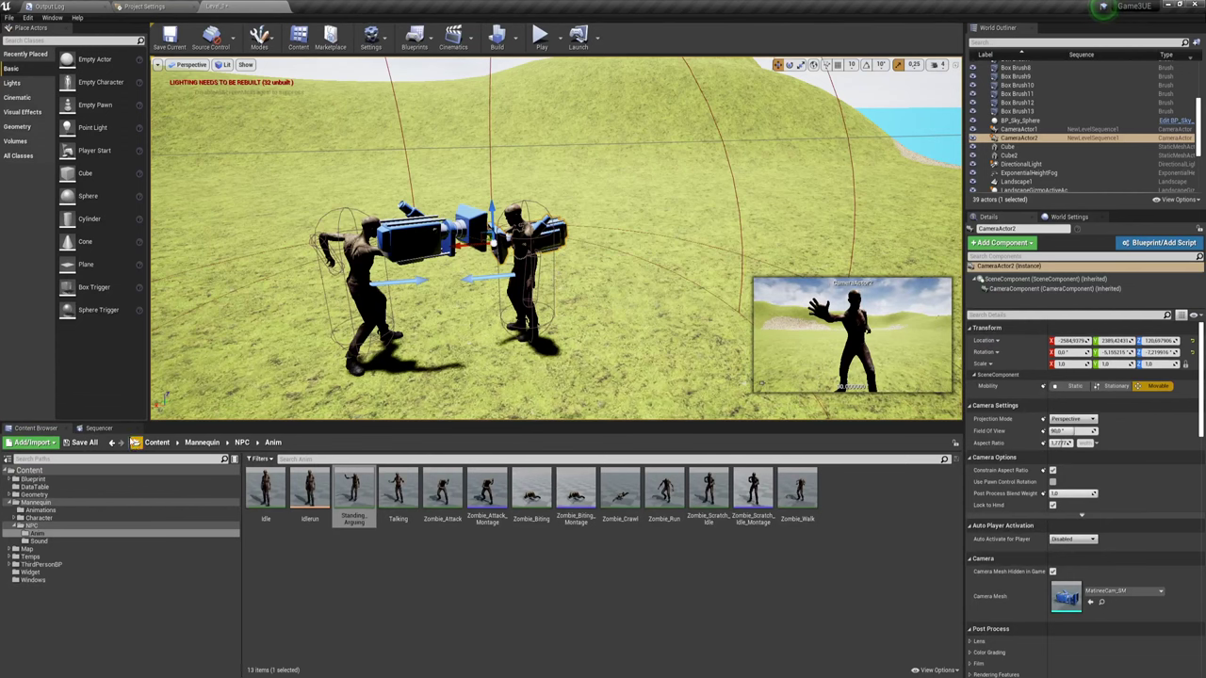
pyautogui.click(102, 429)
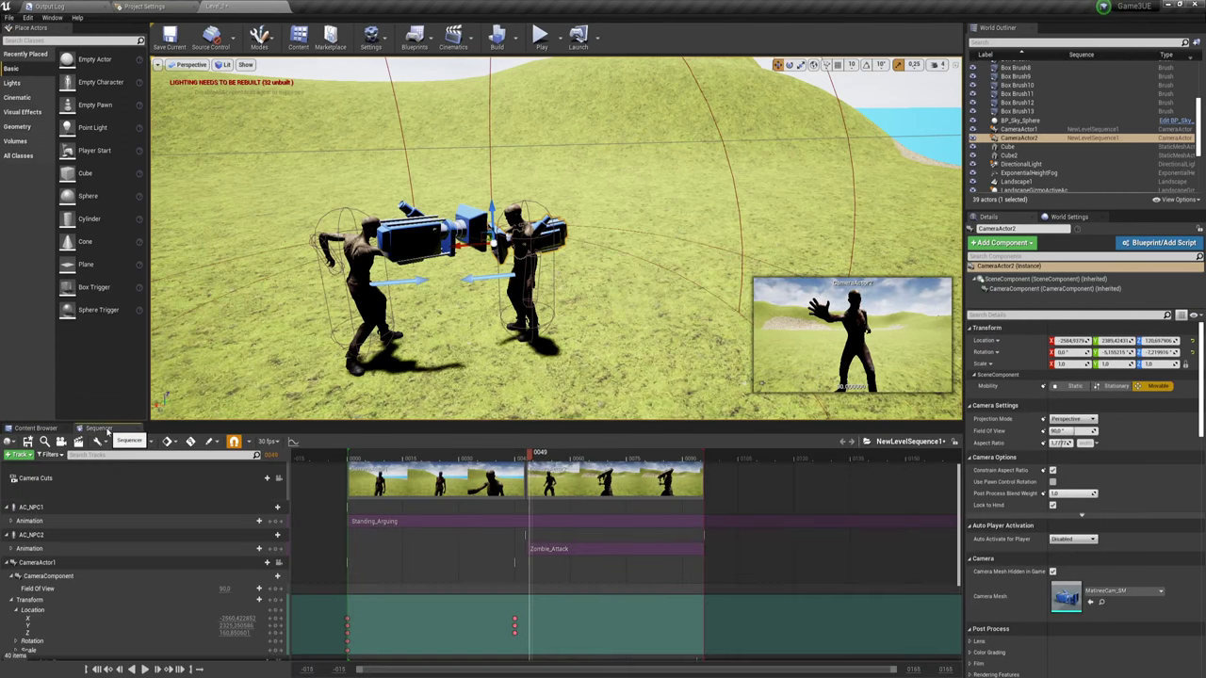
# Add an Event Track to NewLevelSequence1 from the + Track menu.
pyautogui.click(22, 456)
pyautogui.moveTo(45, 512)
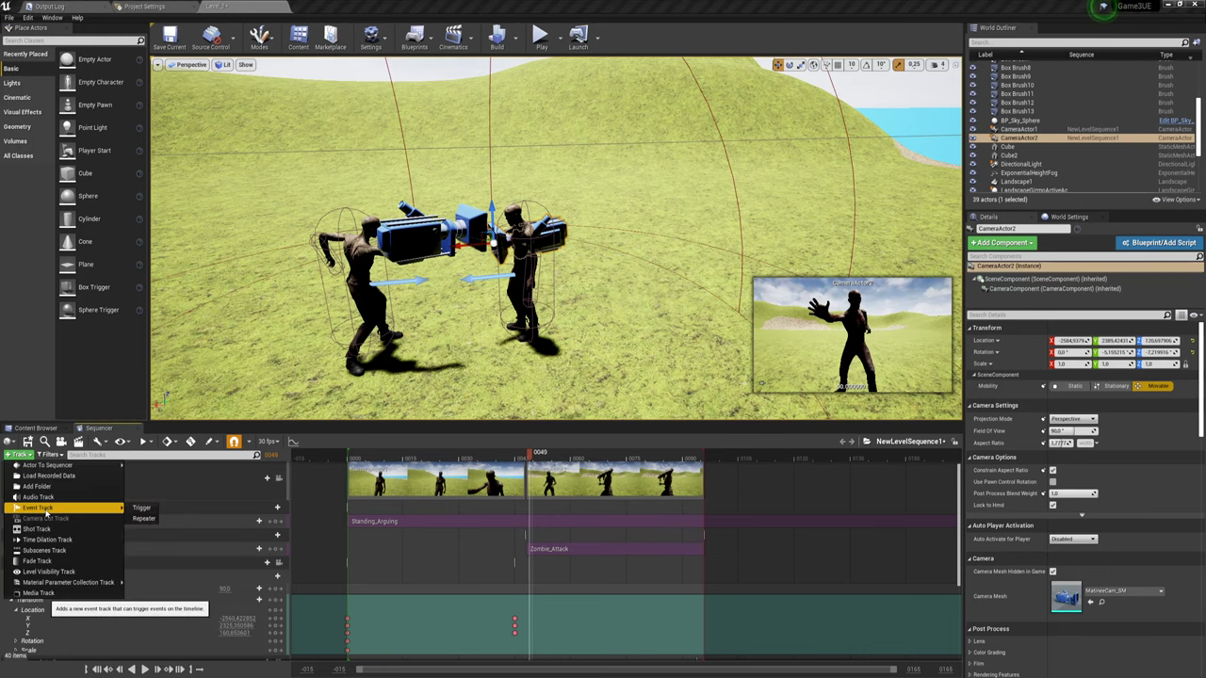
pyautogui.click(139, 519)
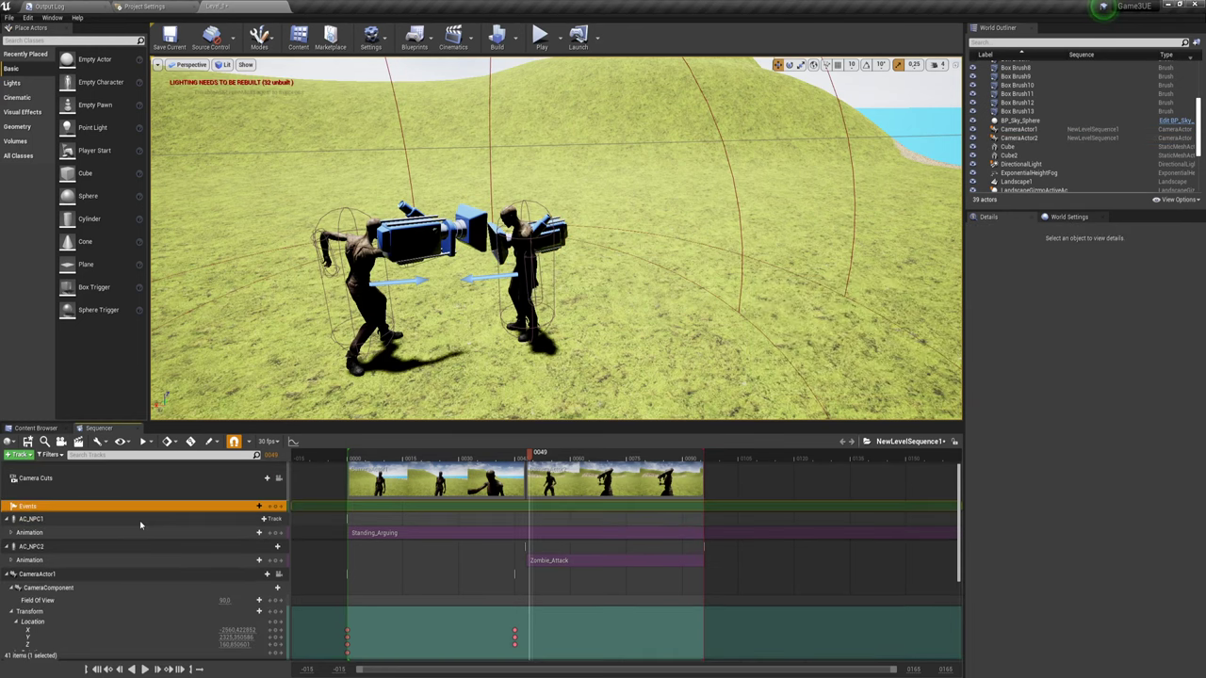
# Scrub the playhead from the sequence start to about frame 95.
pyautogui.click(482, 456)
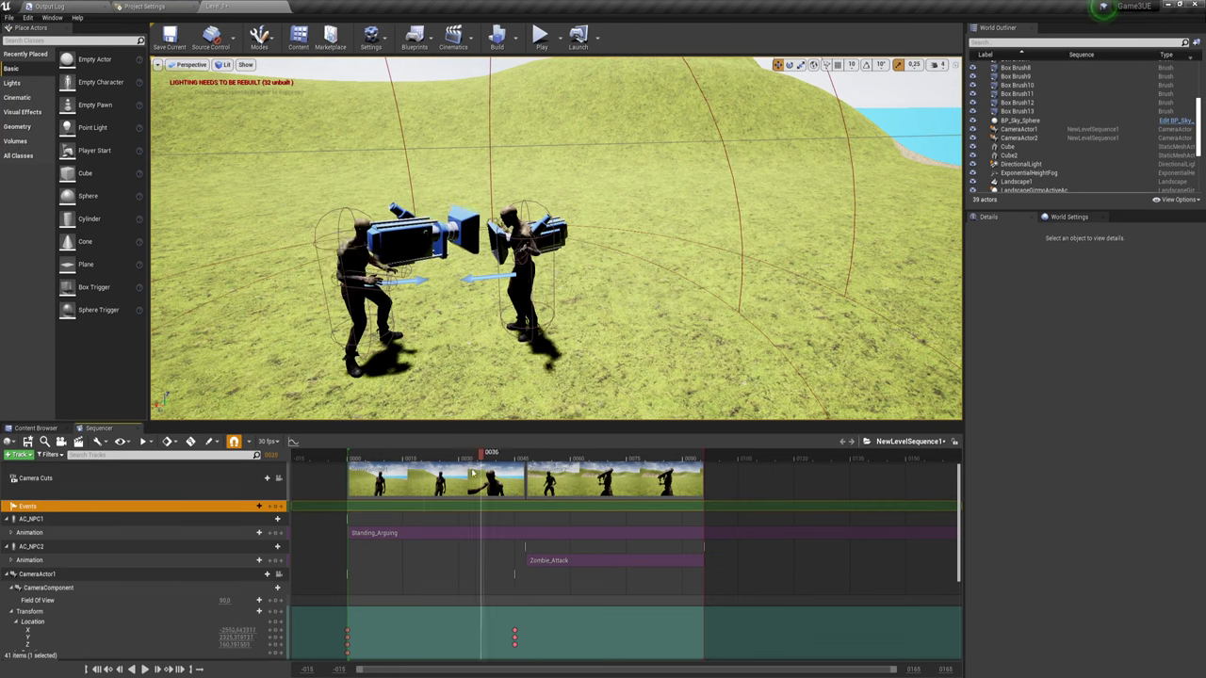
pyautogui.click(349, 456)
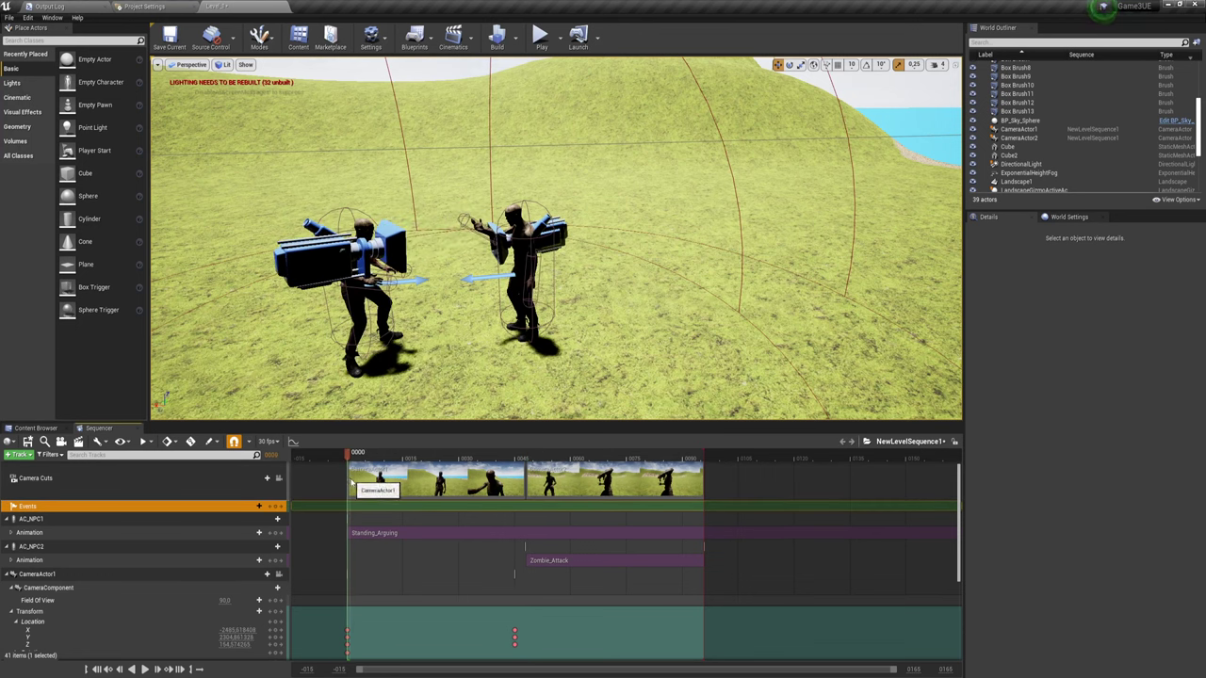
pyautogui.press('Right')
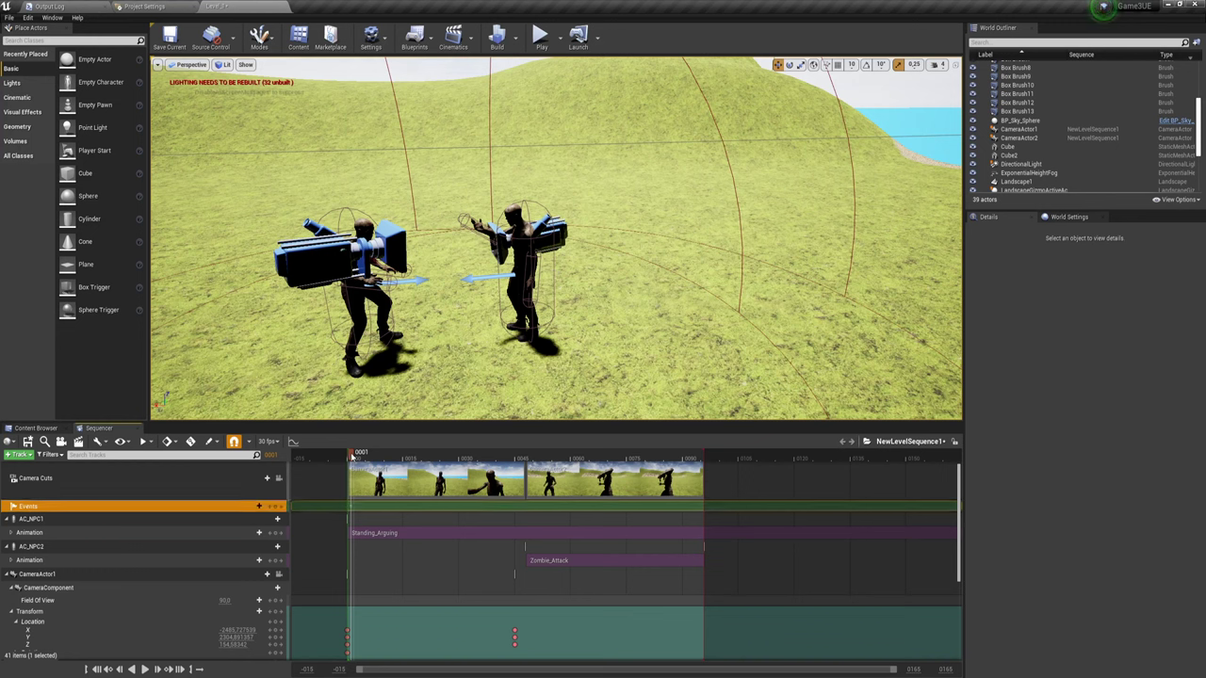
pyautogui.moveTo(352, 456); pyautogui.dragTo(703, 460)
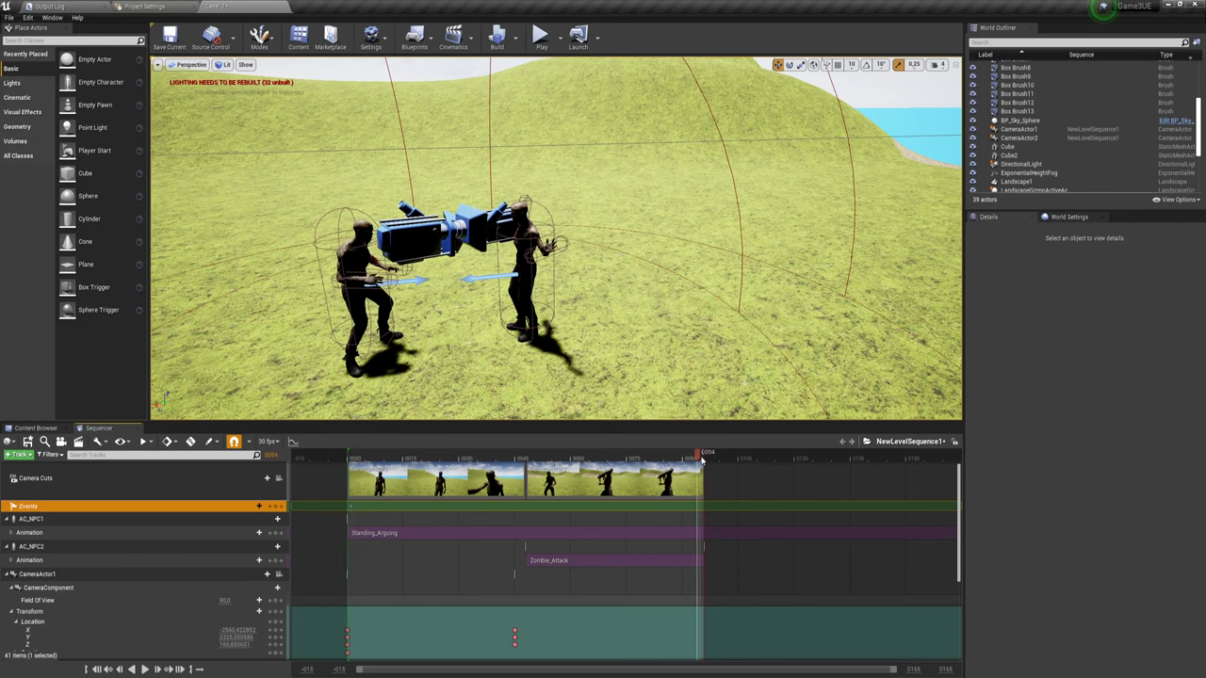
pyautogui.moveTo(705, 459); pyautogui.dragTo(702, 461)
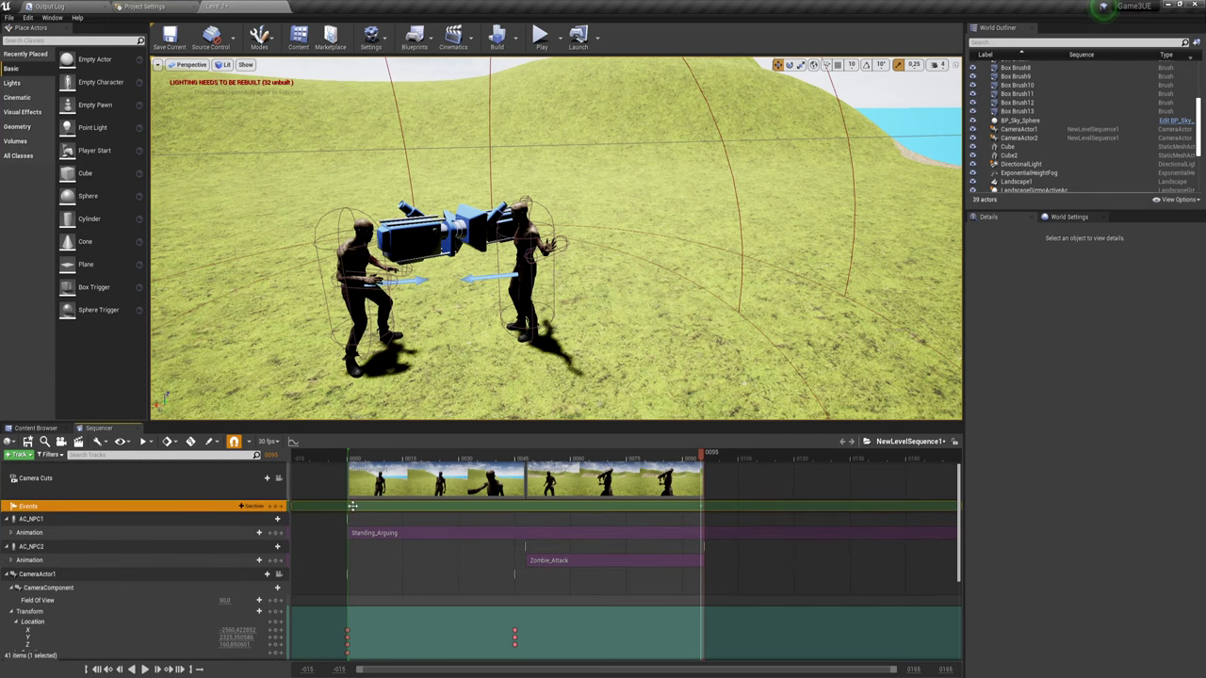
# Create event keys at frame 1 and near the sequence end, opening the SequenceDirector graph.
pyautogui.doubleClick(352, 506)
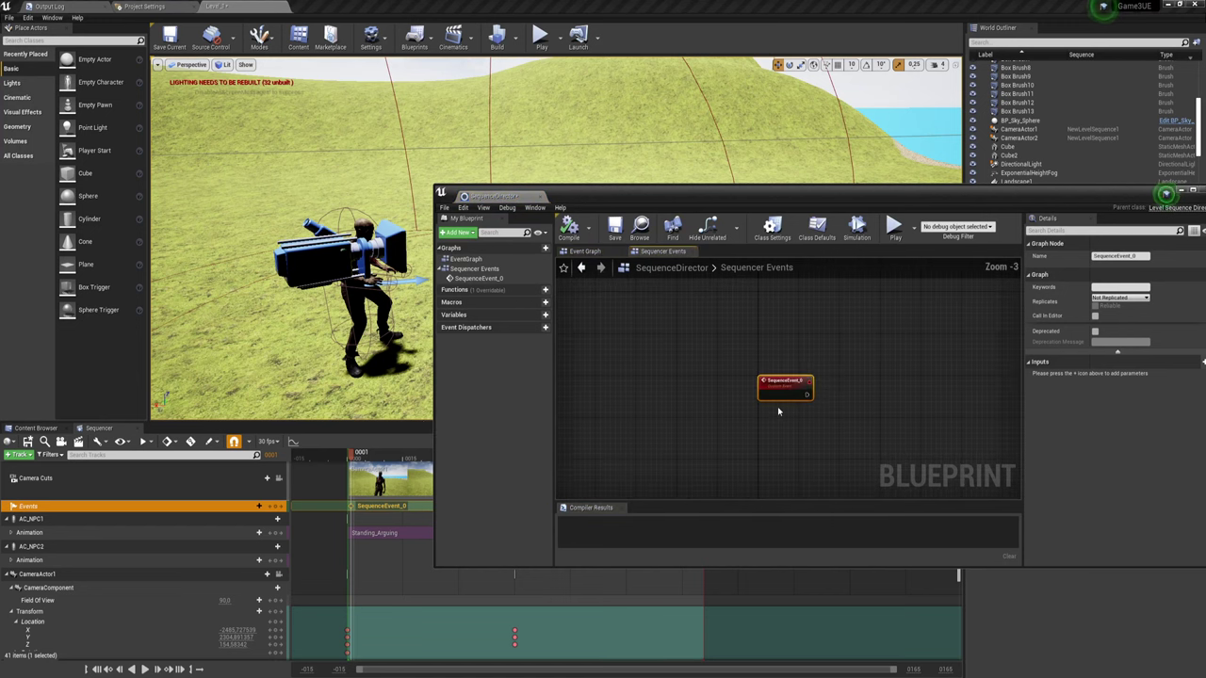
pyautogui.moveTo(778, 411); pyautogui.dragTo(668, 365, button='right')
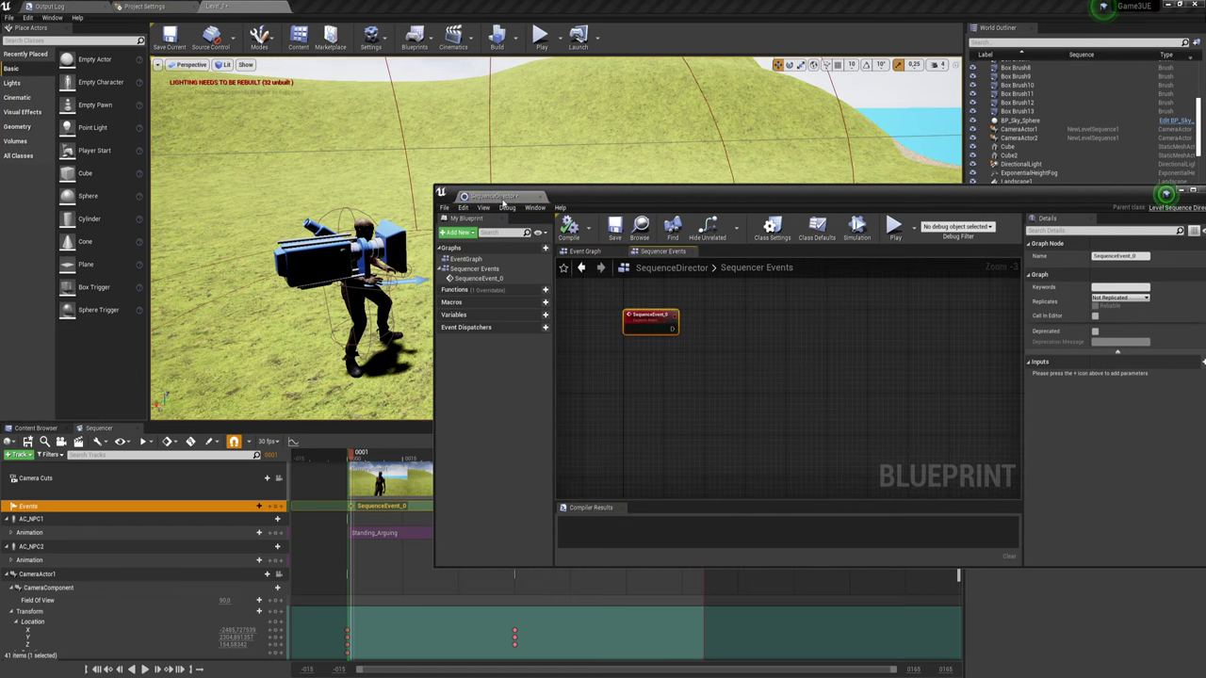
pyautogui.moveTo(504, 200); pyautogui.dragTo(605, 113)
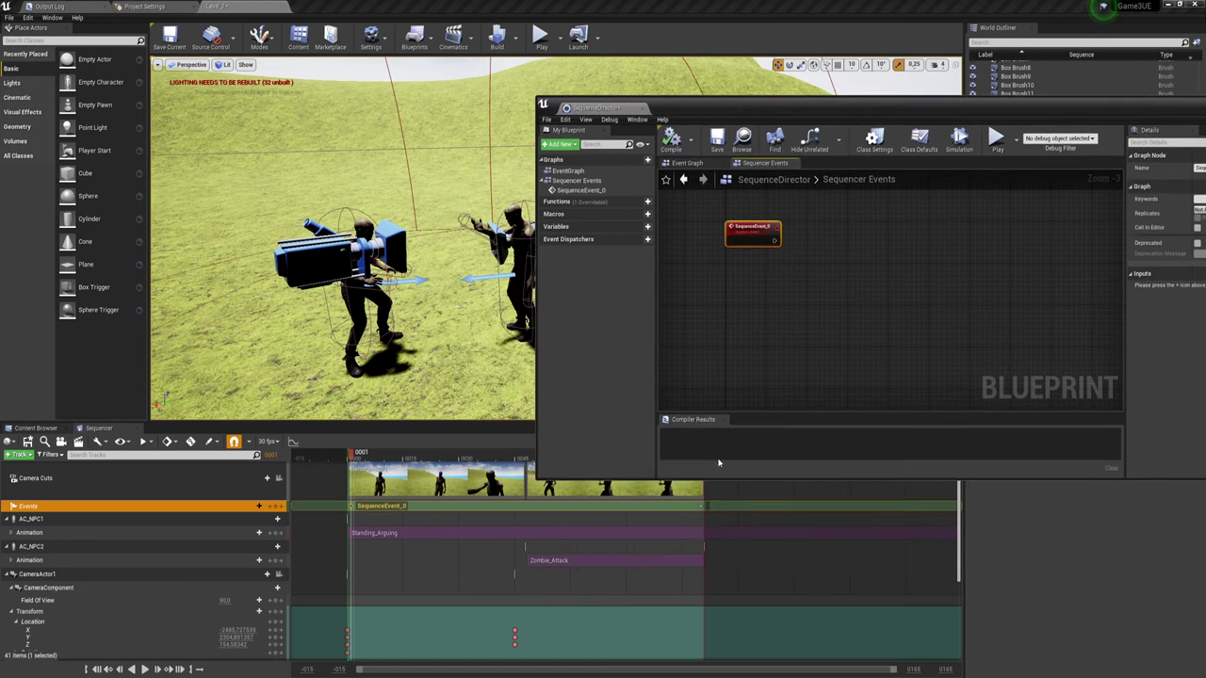
pyautogui.click(701, 506)
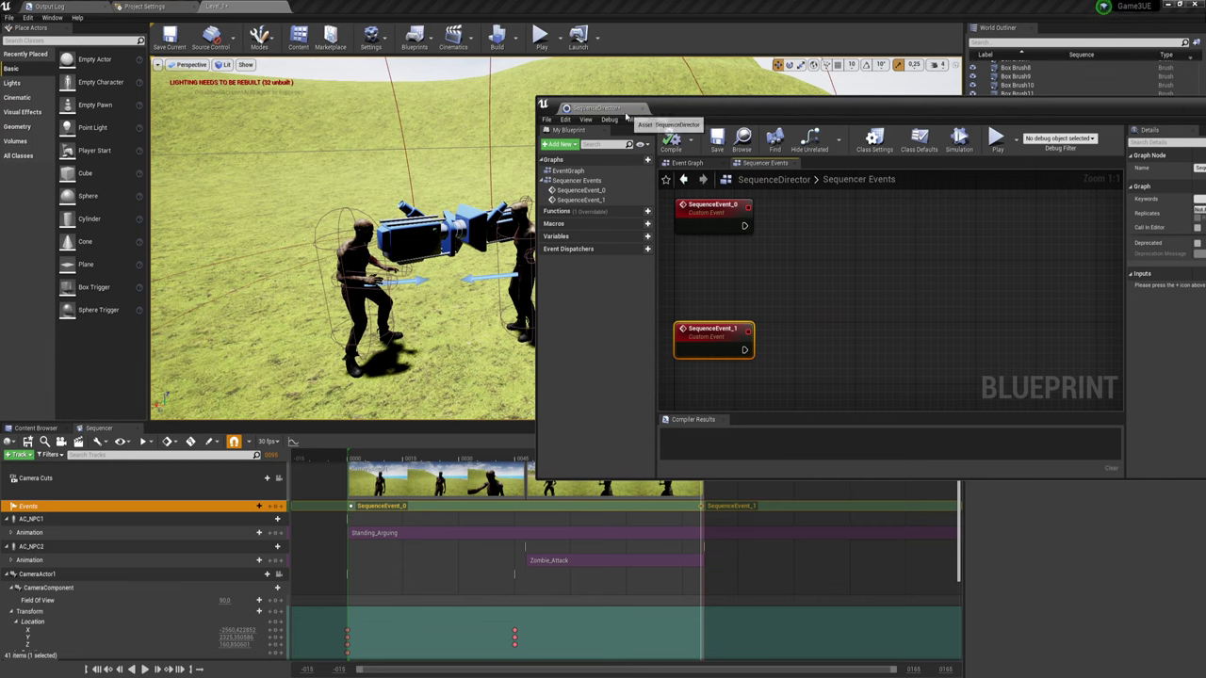
pyautogui.doubleClick(660, 106)
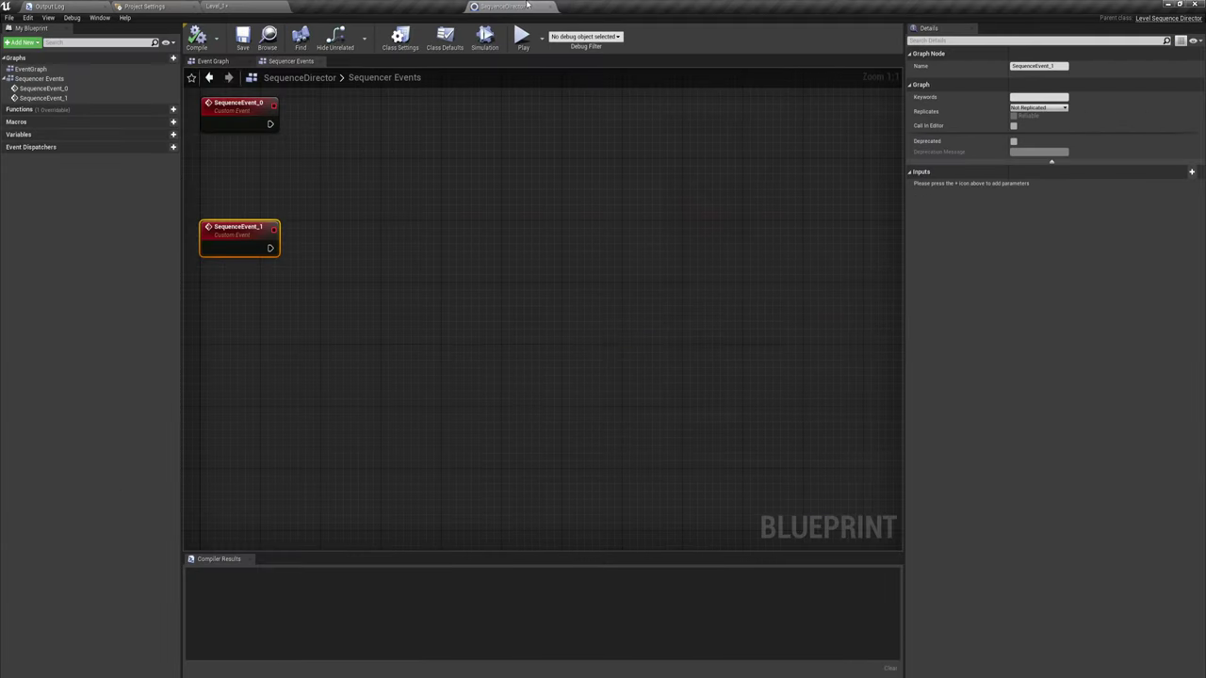
pyautogui.moveTo(388, 247); pyautogui.dragTo(447, 282, button='right')
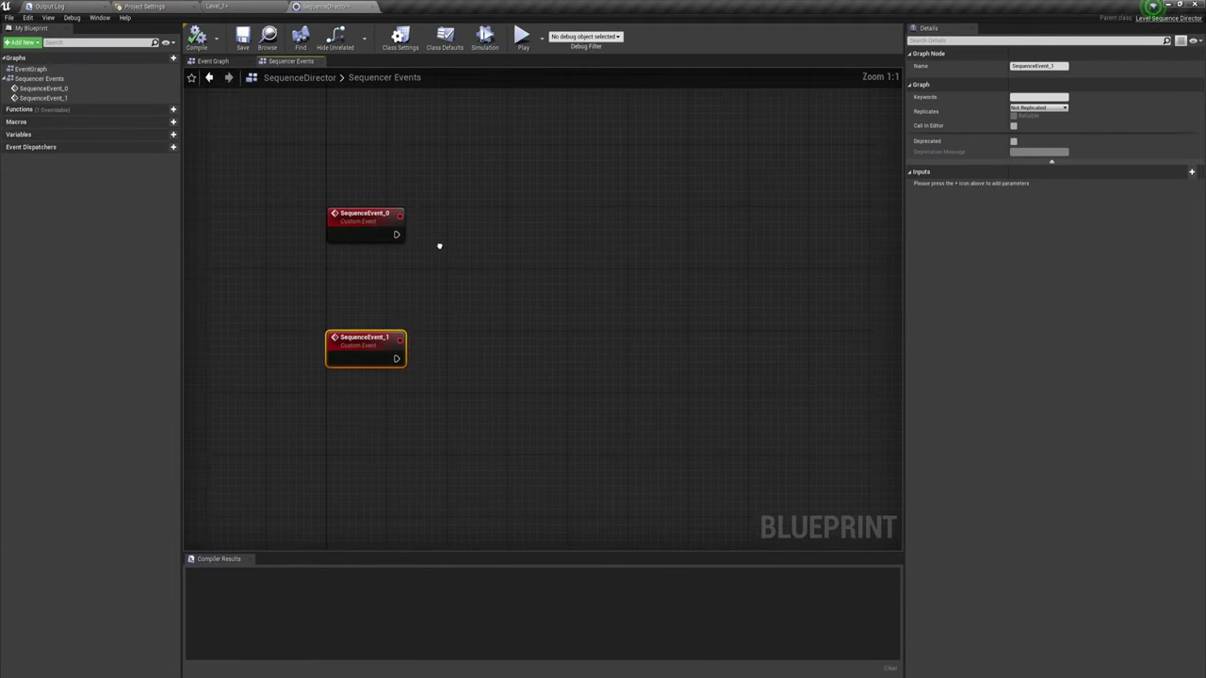
# Connect SequenceEvent_0 to a new Set Global Time Dilation node.
pyautogui.moveTo(396, 245); pyautogui.dragTo(495, 196)
pyautogui.click(420, 220)
pyautogui.moveTo(396, 244); pyautogui.dragTo(490, 209)
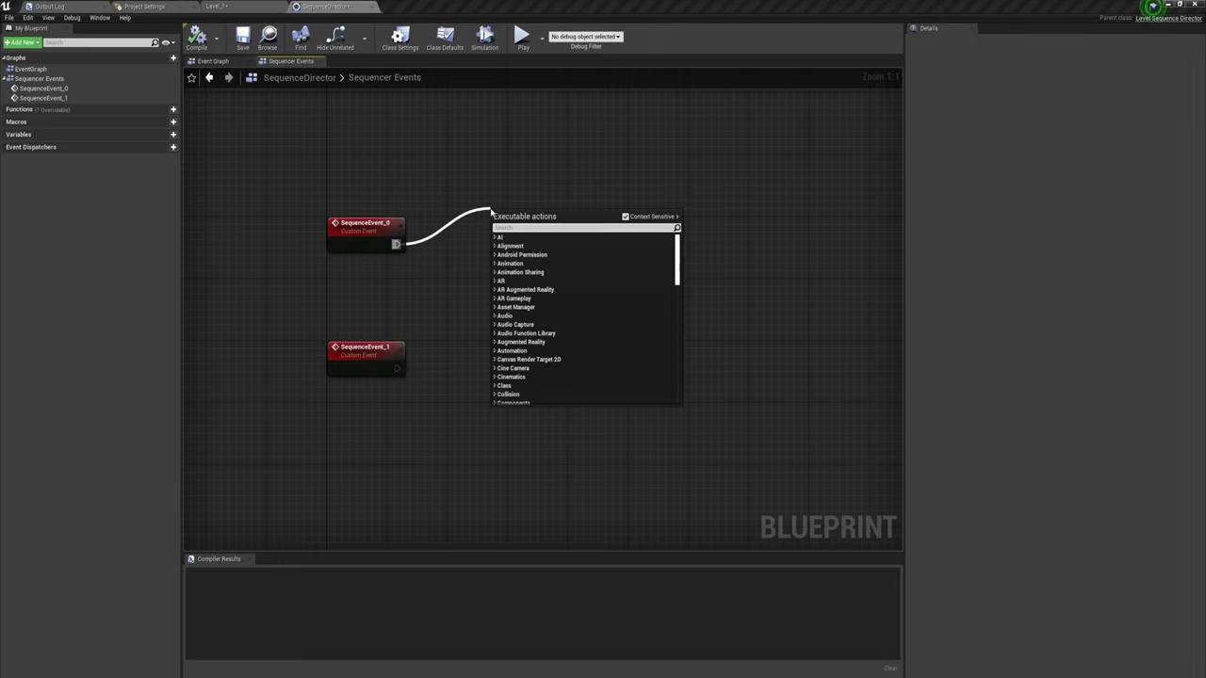
pyautogui.write('Set')
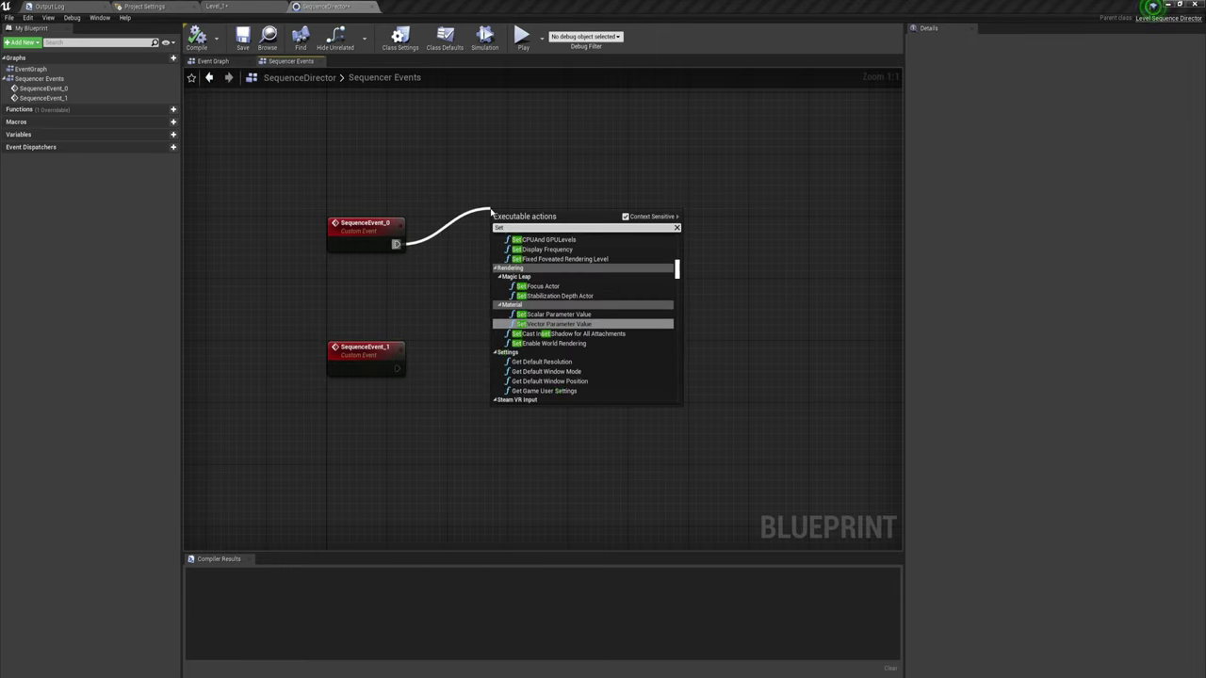
pyautogui.write(' glo')
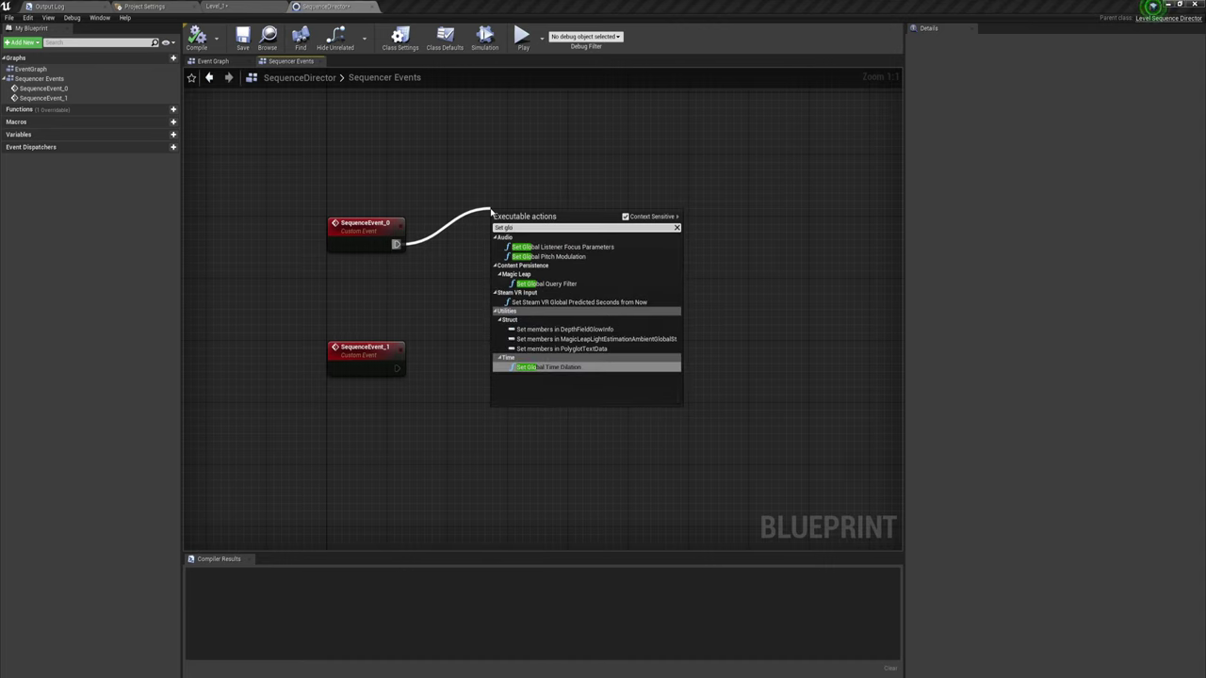
pyautogui.click(539, 368)
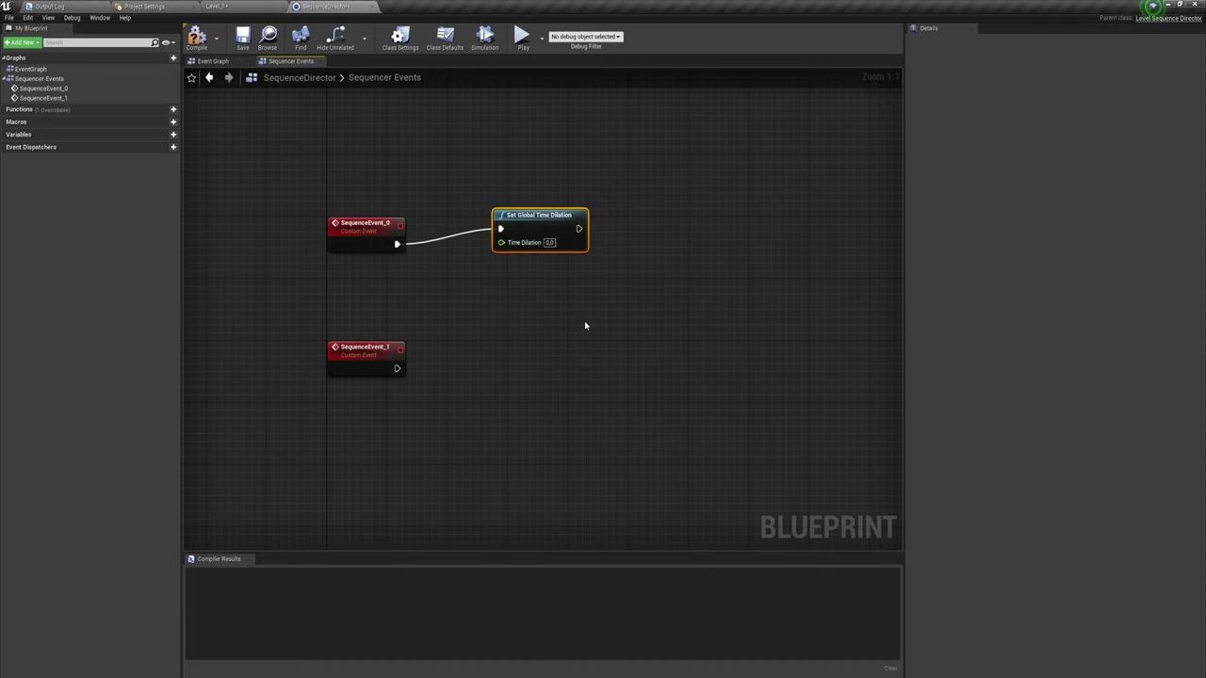
pyautogui.moveTo(568, 220); pyautogui.dragTo(545, 235)
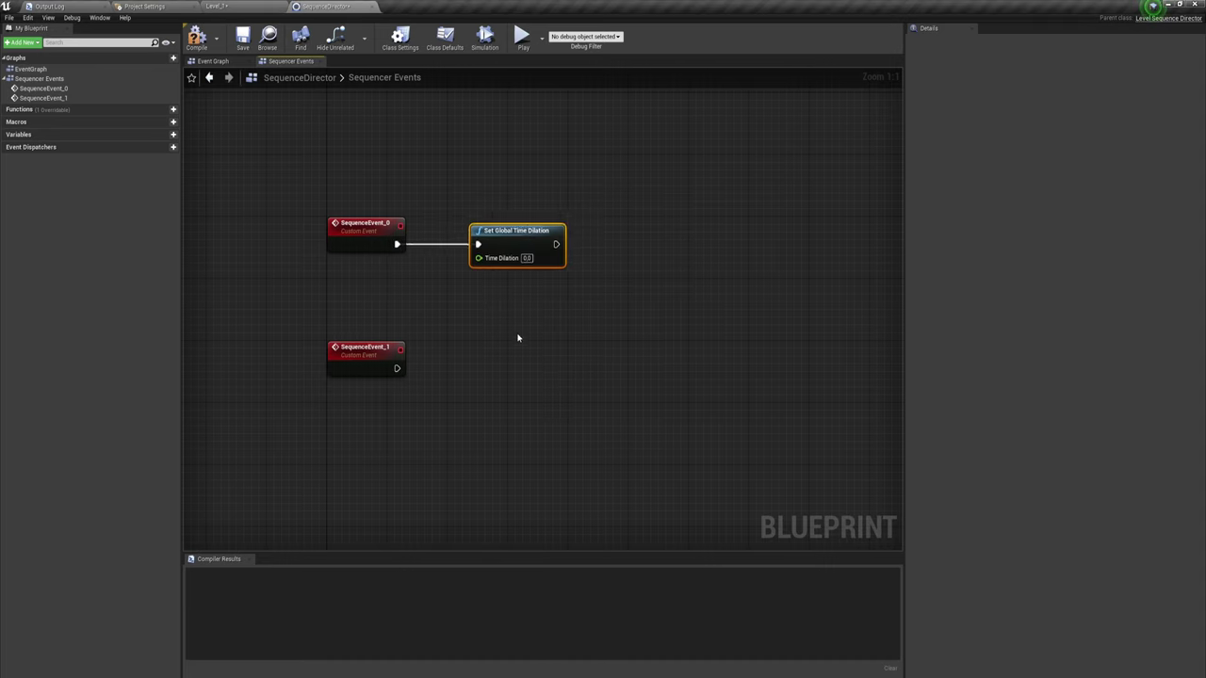
# Set the node's Time Dilation value to 0.01.
pyautogui.click(528, 259)
pyautogui.moveTo(423, 284); pyautogui.dragTo(648, 192)
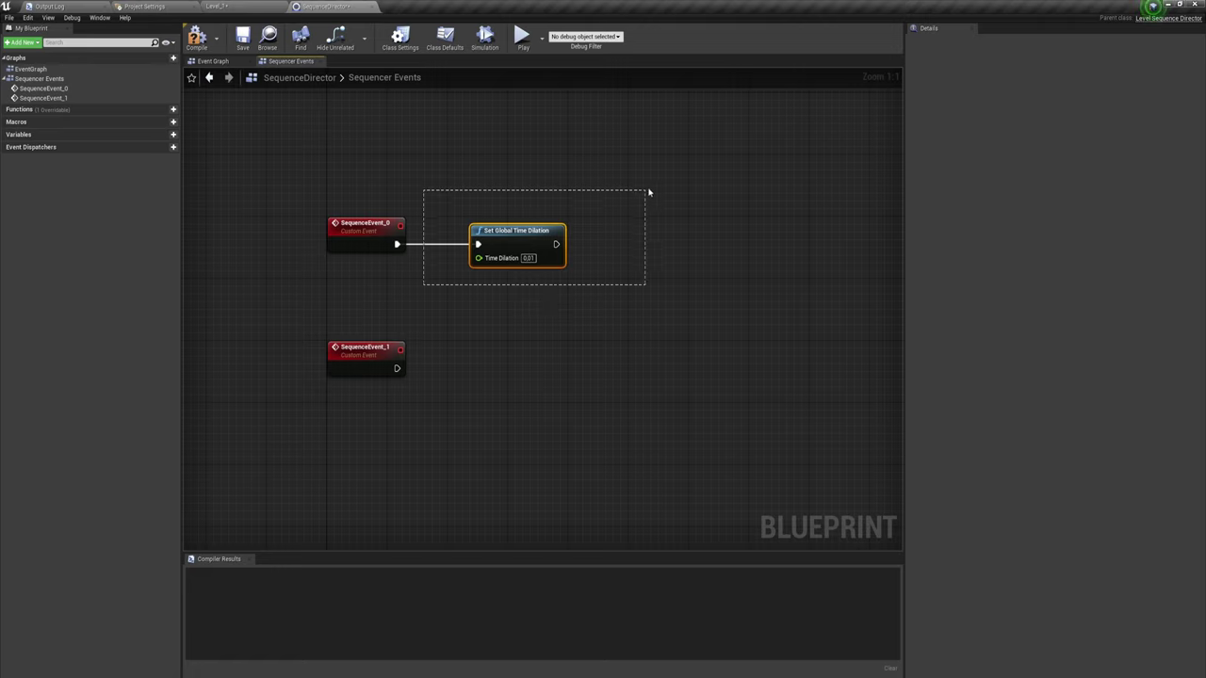
pyautogui.moveTo(438, 205); pyautogui.dragTo(657, 301)
pyautogui.click(596, 279)
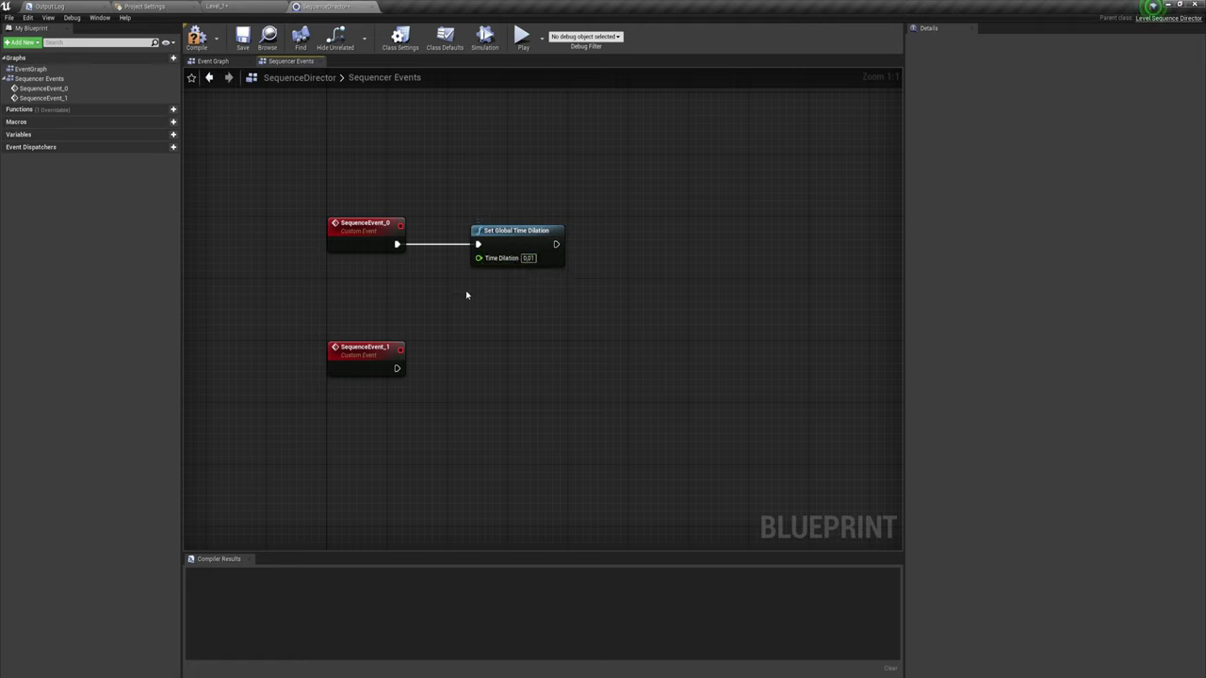
pyautogui.moveTo(465, 291); pyautogui.dragTo(647, 240)
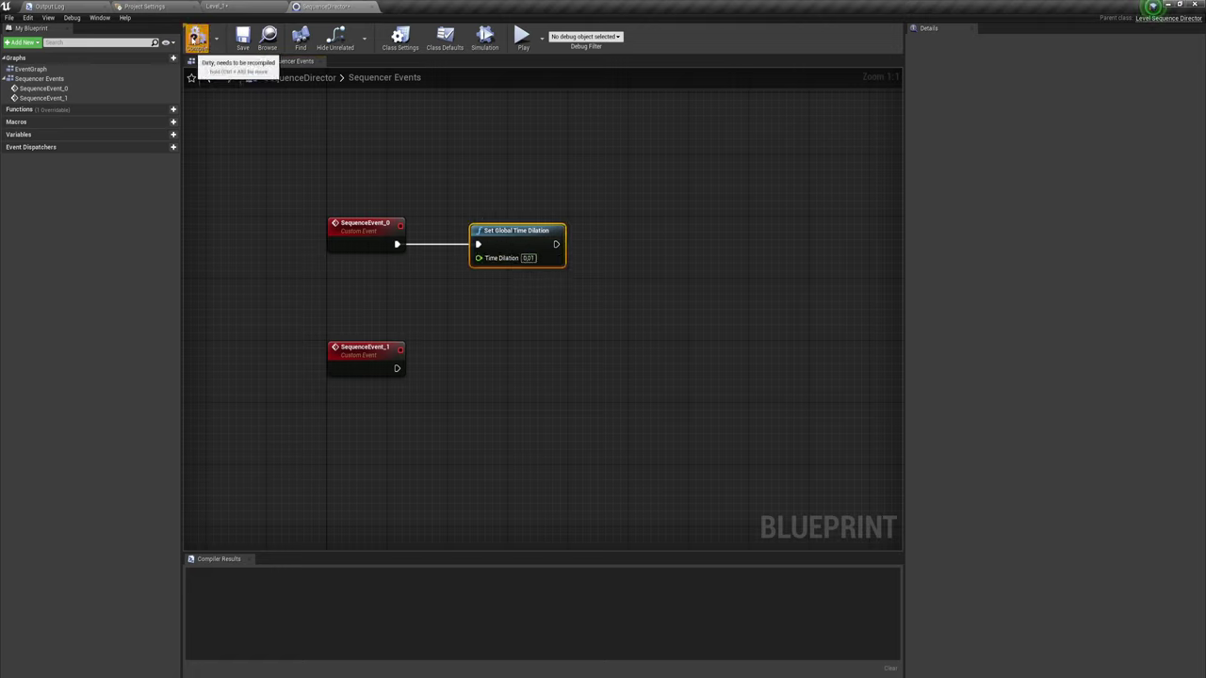
# Compile the SequenceDirector blueprint, then play-test the level's cinematic and stop it.
pyautogui.click(195, 36)
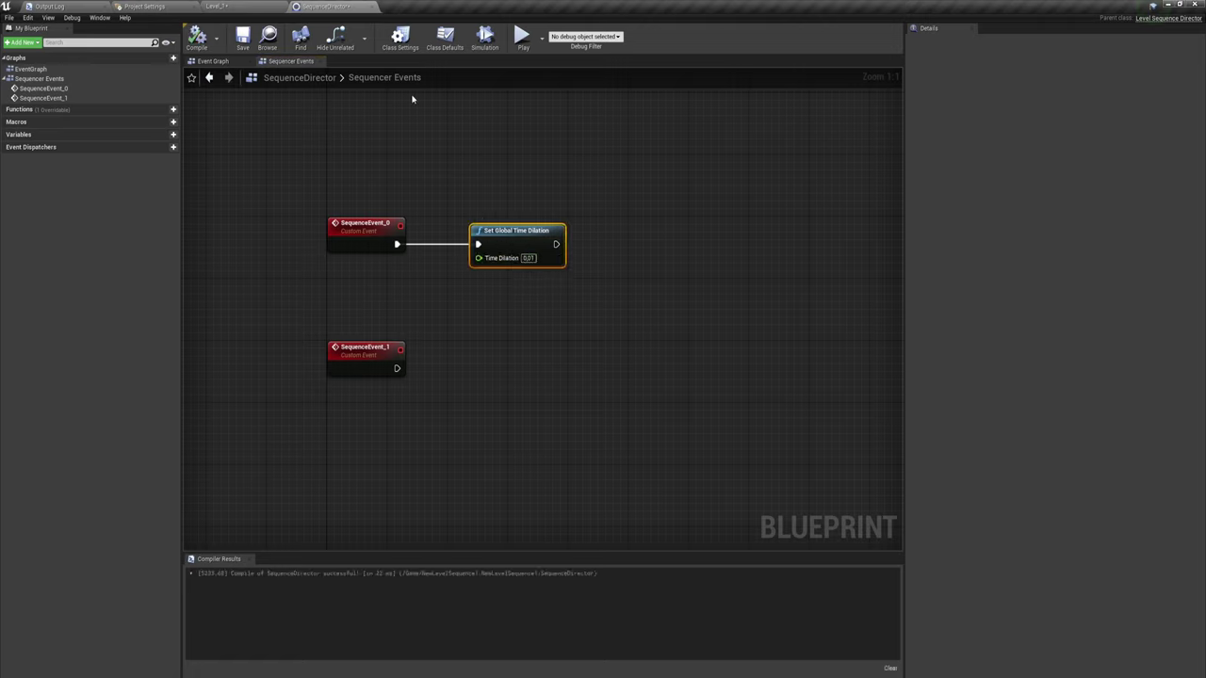
pyautogui.click(523, 38)
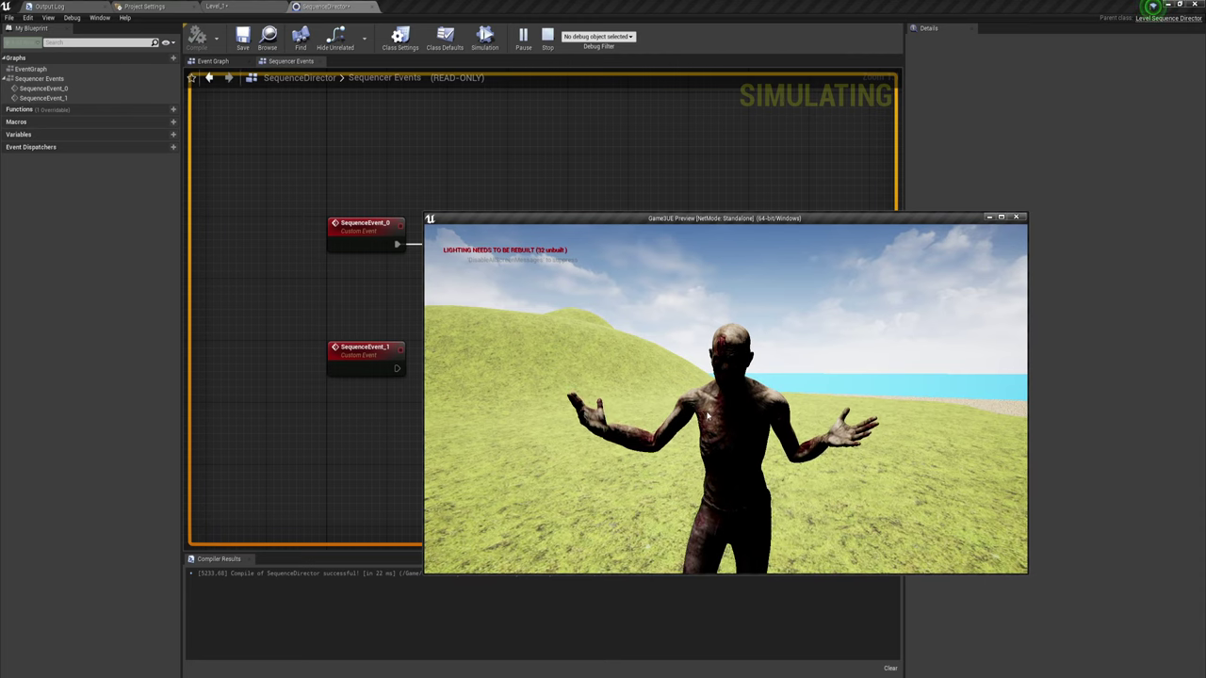
pyautogui.press('Escape')
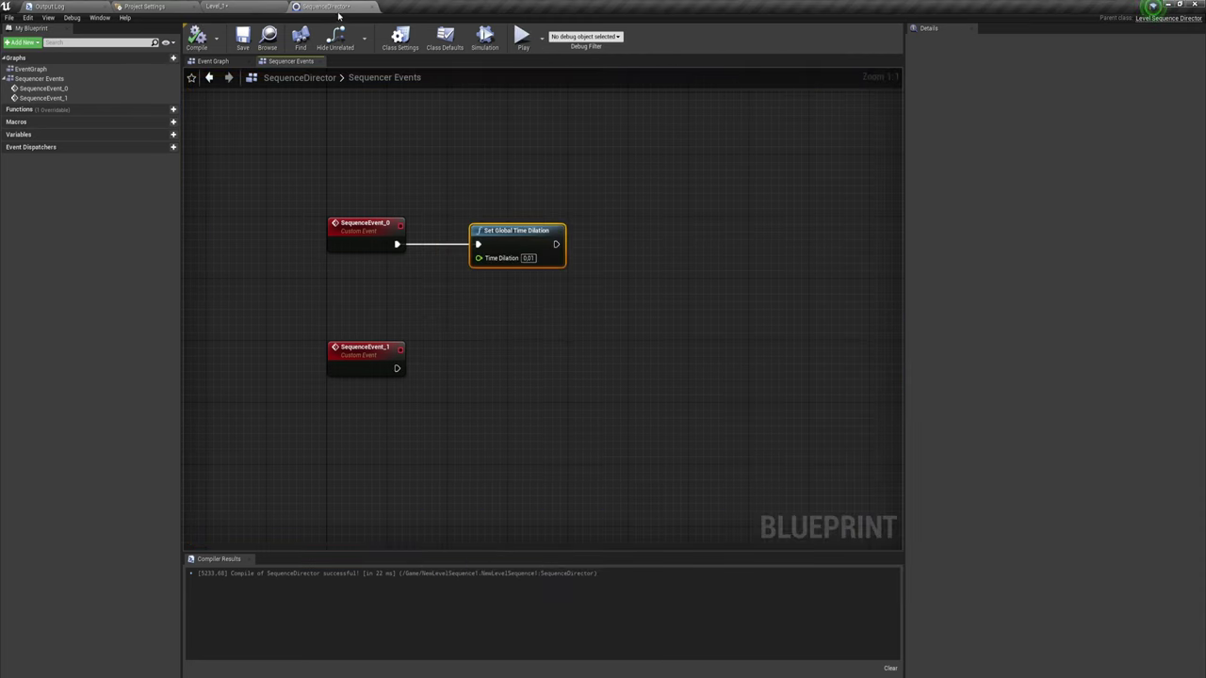
# Back in Level_1, shorten the first camera shot and move its Location keyframe earlier.
pyautogui.click(234, 6)
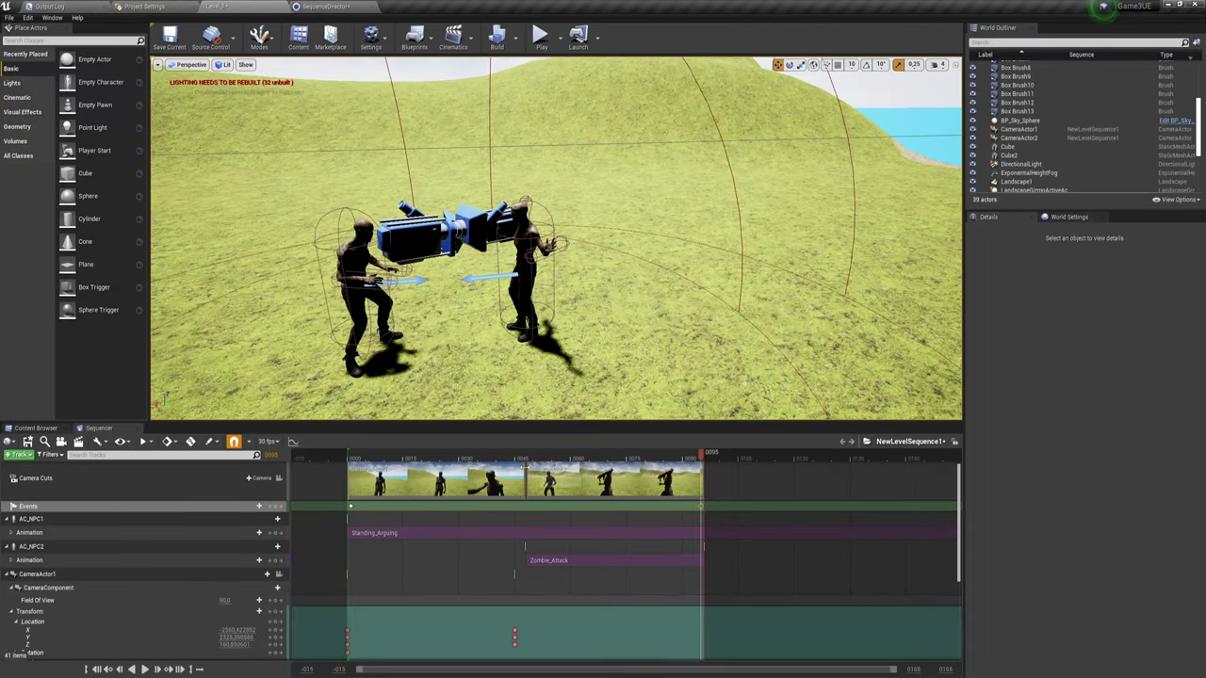
pyautogui.moveTo(525, 463); pyautogui.dragTo(436, 469)
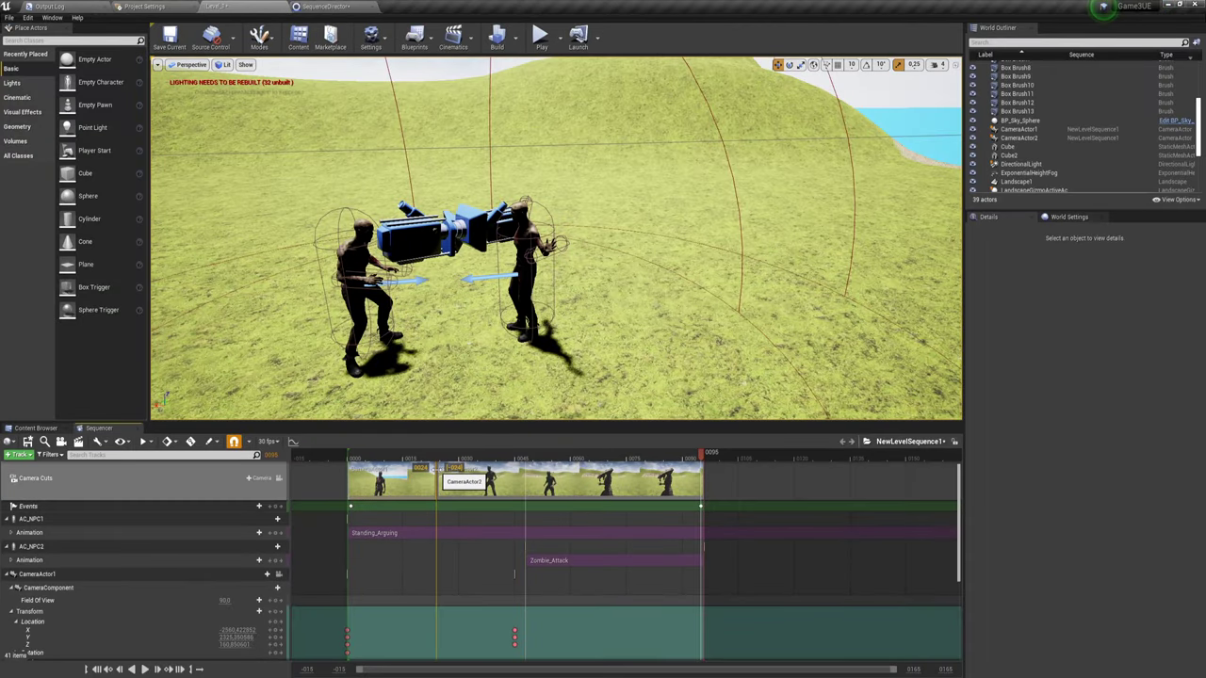
pyautogui.click(514, 639)
pyautogui.moveTo(514, 639); pyautogui.dragTo(424, 638)
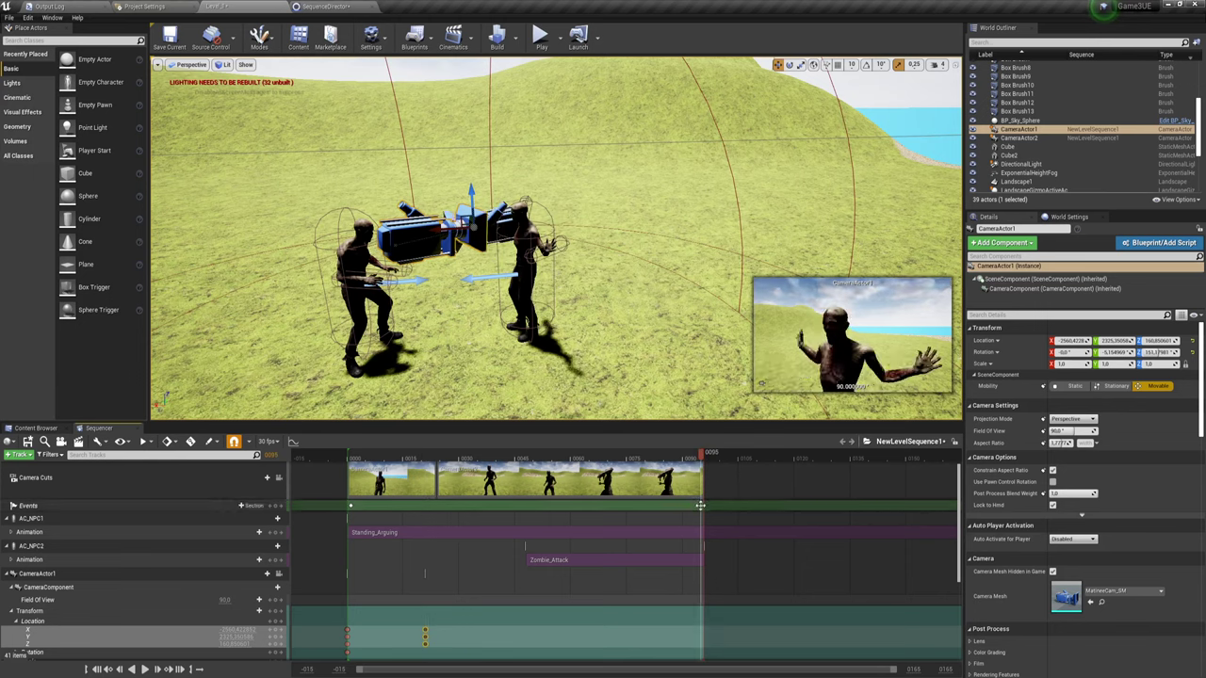
pyautogui.click(506, 489)
pyautogui.click(511, 489)
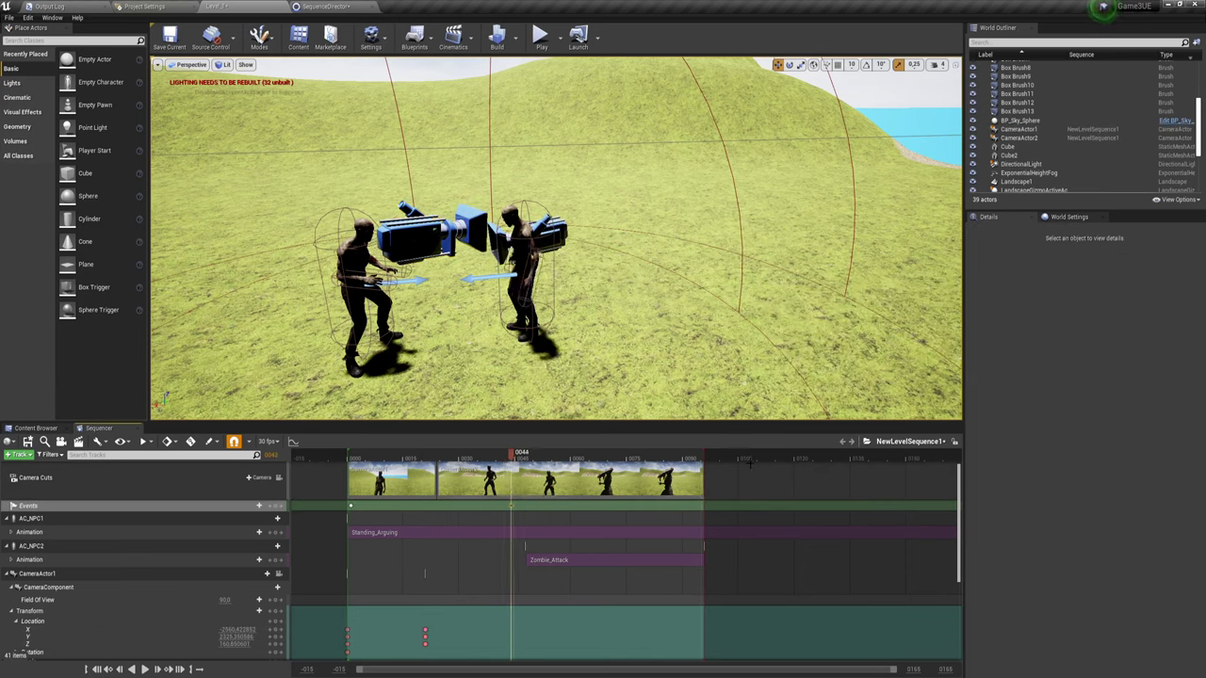
# Shorten the sequence's playback range and trim the end of the Zombie_Attack clip.
pyautogui.moveTo(700, 454); pyautogui.dragTo(546, 454)
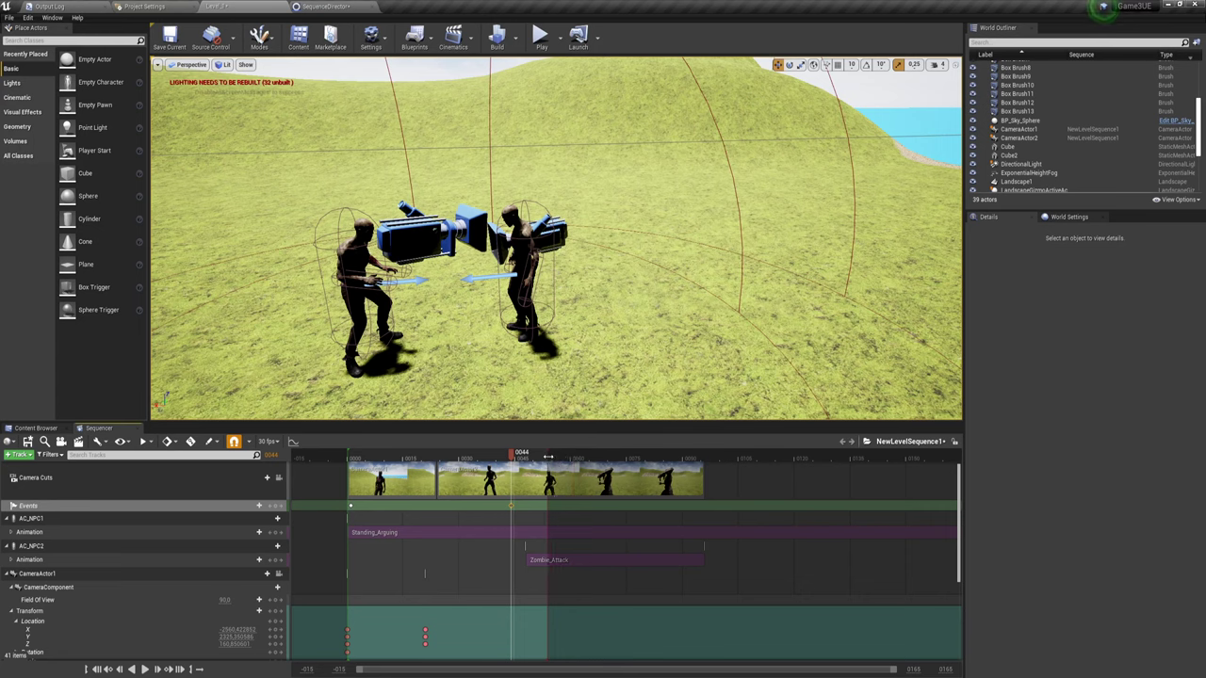
pyautogui.moveTo(542, 560); pyautogui.dragTo(450, 563)
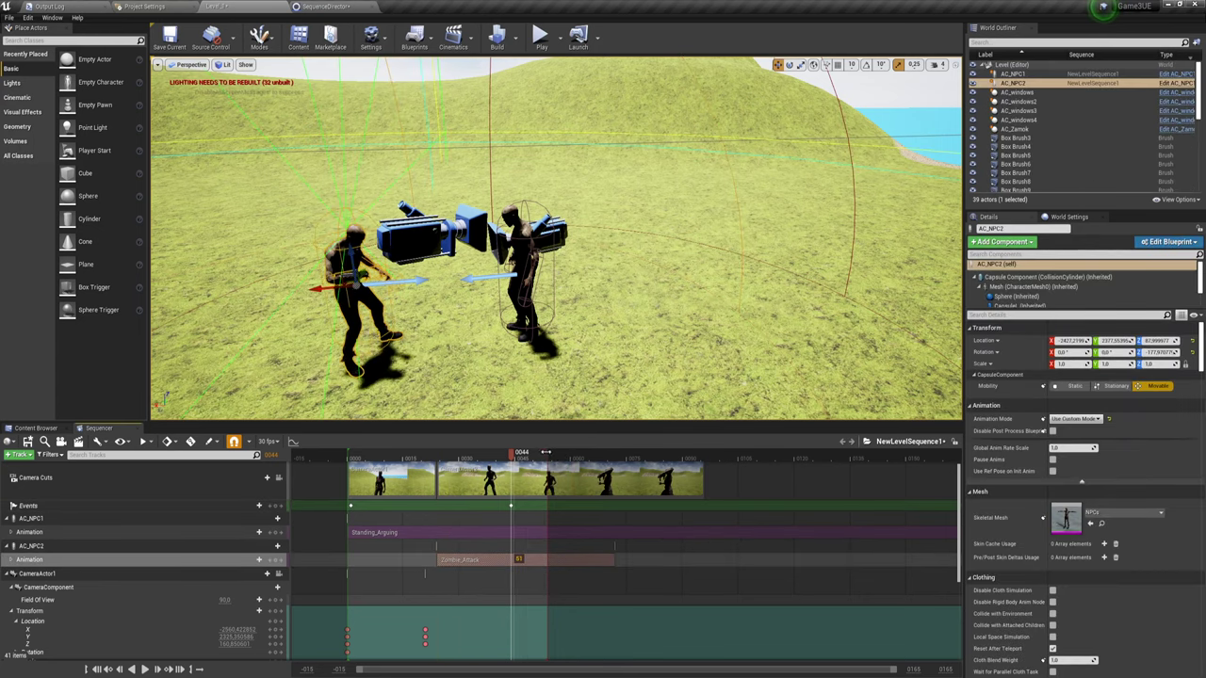
pyautogui.moveTo(545, 453); pyautogui.dragTo(521, 454)
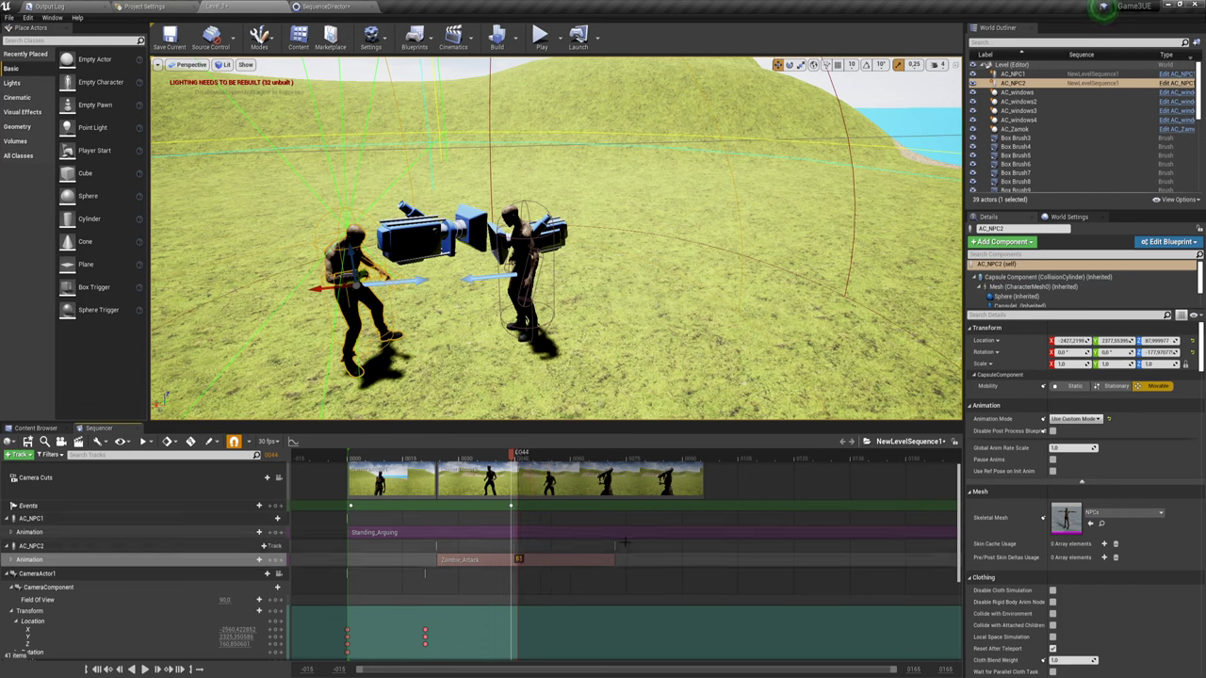
pyautogui.moveTo(615, 559); pyautogui.dragTo(525, 560)
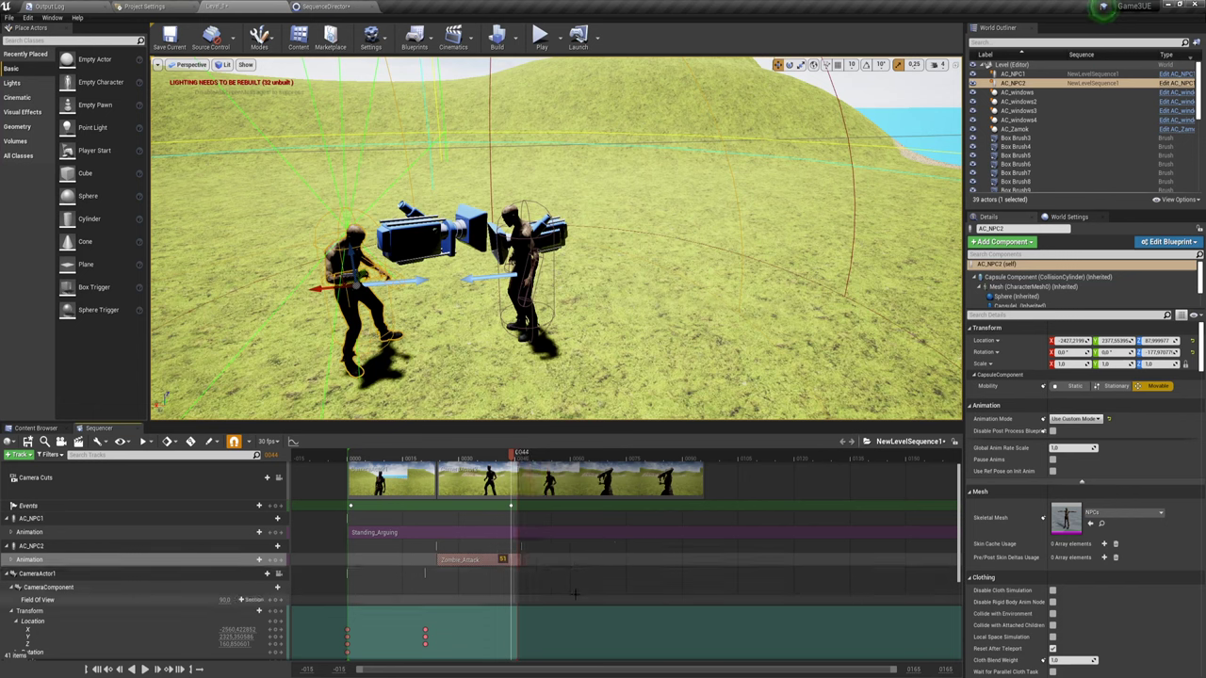
# Shift all of CameraActor2's keys earlier, placing a location key at frame 0044.
pyautogui.scroll(-3, 581, 573)
pyautogui.scroll(-2, 580, 573)
pyautogui.moveTo(509, 583); pyautogui.dragTo(553, 637)
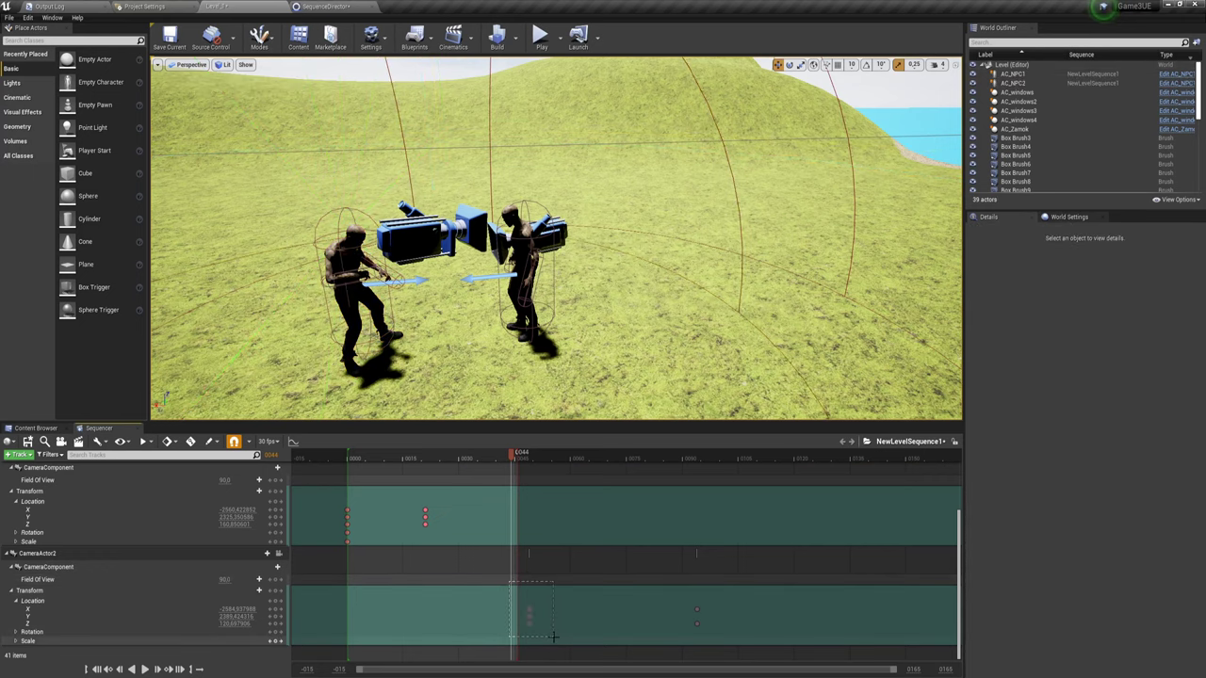
pyautogui.moveTo(755, 642); pyautogui.dragTo(756, 642)
pyautogui.moveTo(697, 611); pyautogui.dragTo(615, 606)
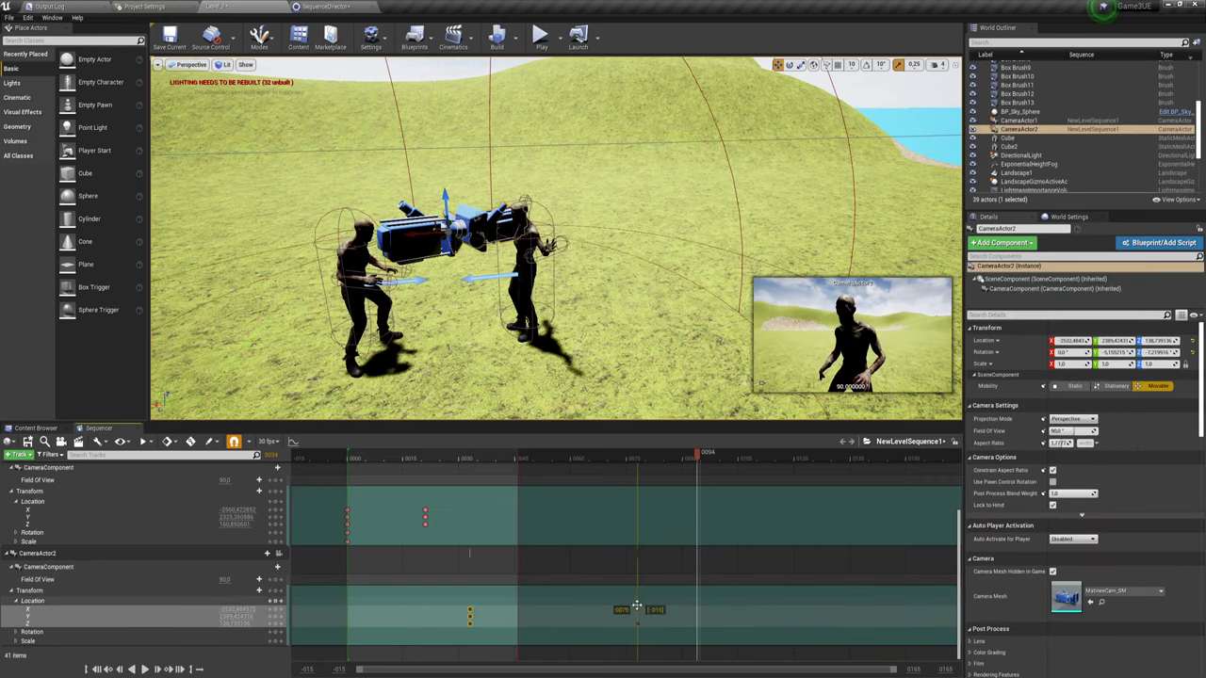
pyautogui.scroll(3, 578, 541)
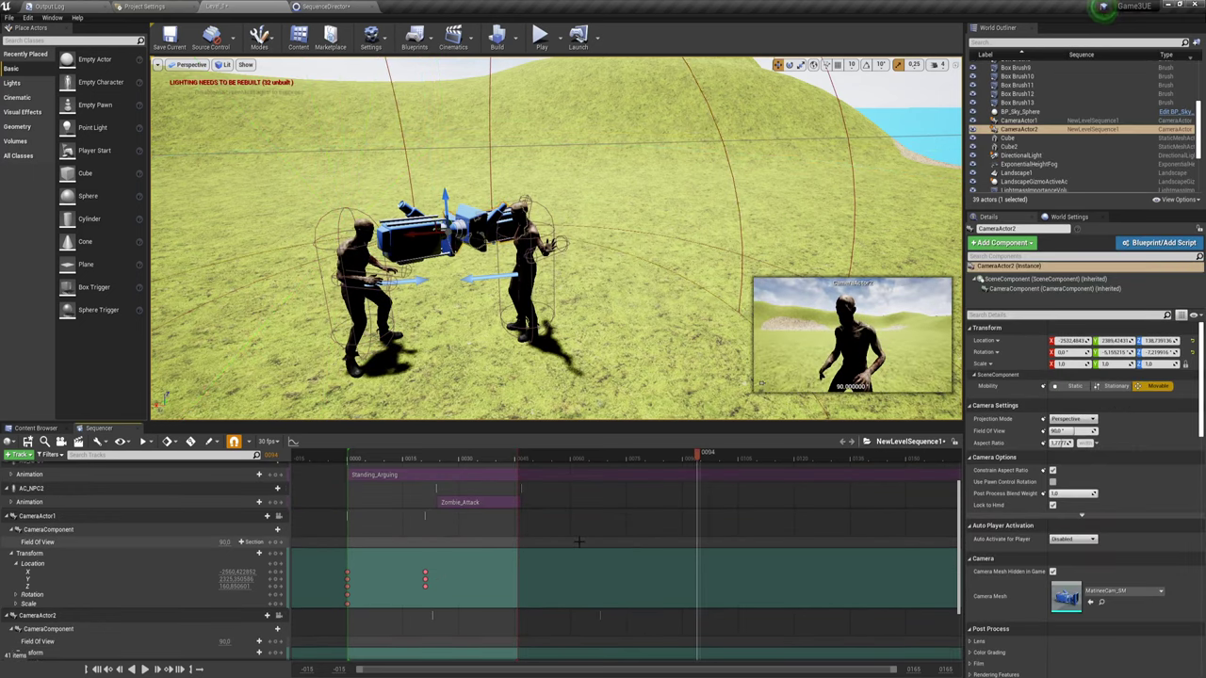
pyautogui.scroll(-3, 579, 542)
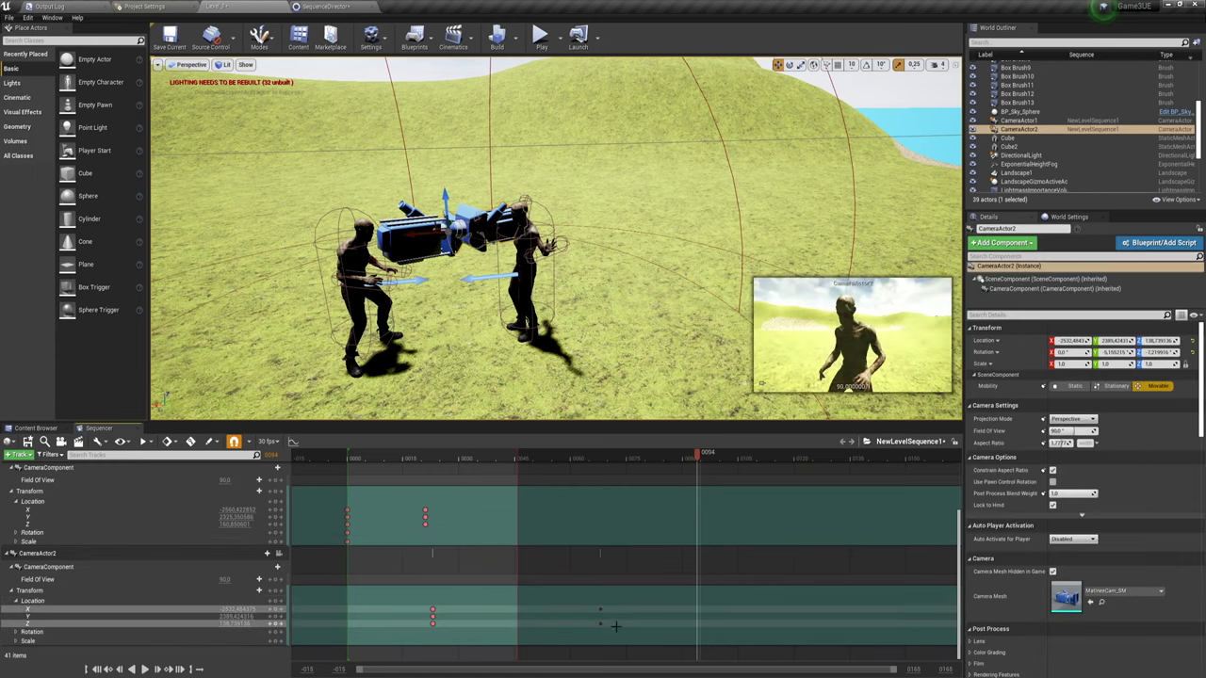
pyautogui.moveTo(600, 623); pyautogui.dragTo(511, 624)
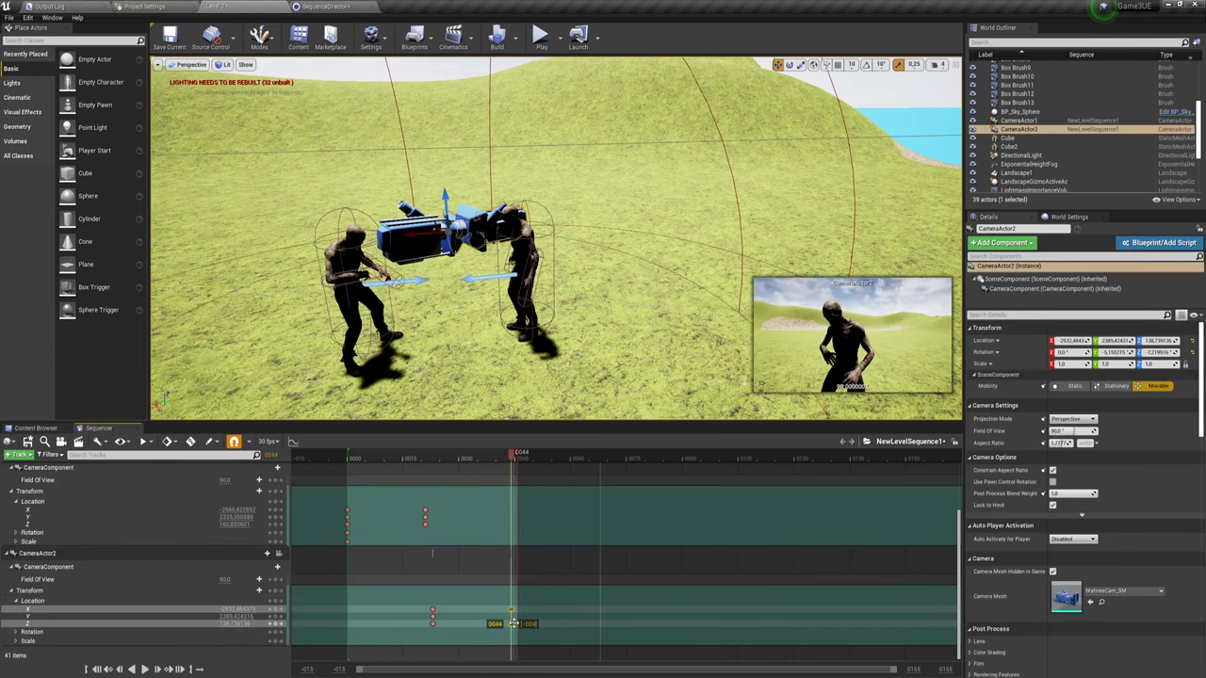
pyautogui.scroll(5, 523, 612)
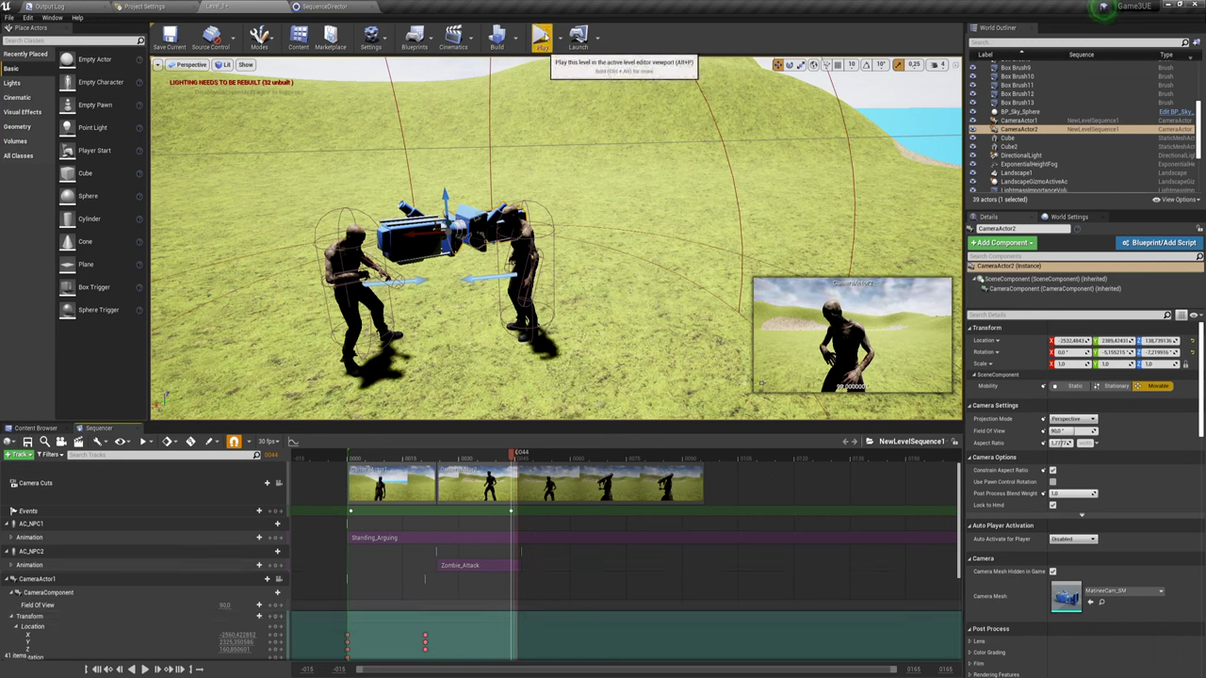
# Play-test the cinematic, opening the Standing_Arguing animation from the NPC/Anim folder, then stop.
pyautogui.click(542, 37)
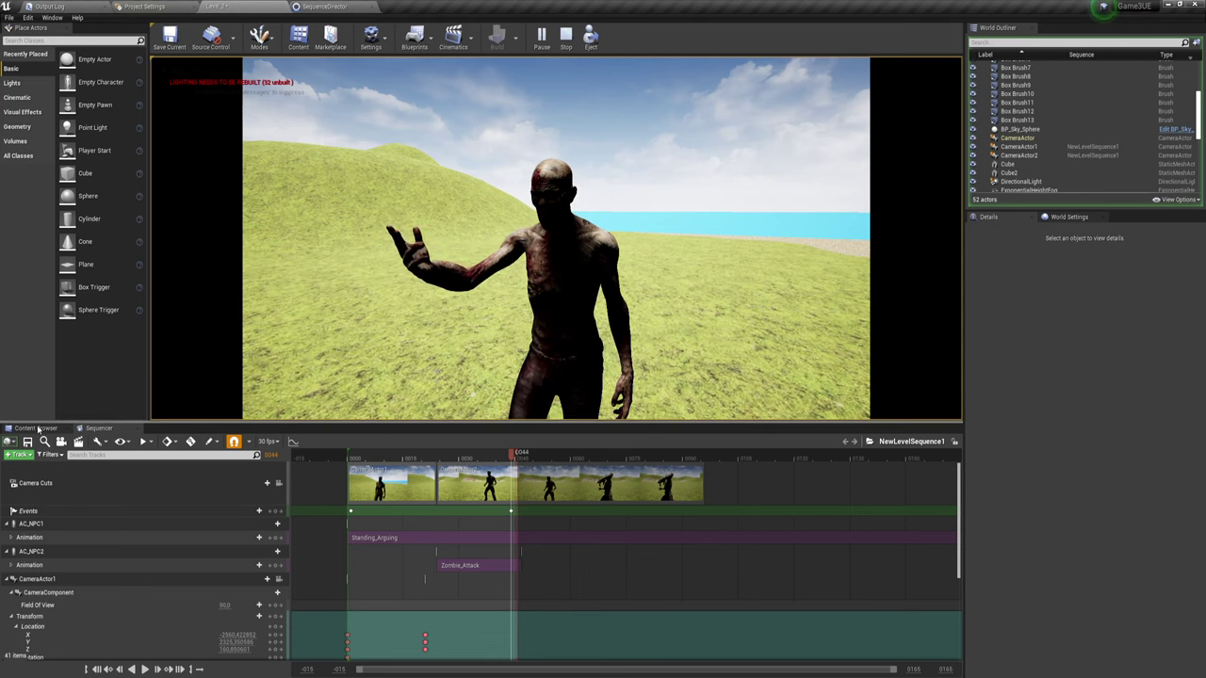
pyautogui.click(37, 428)
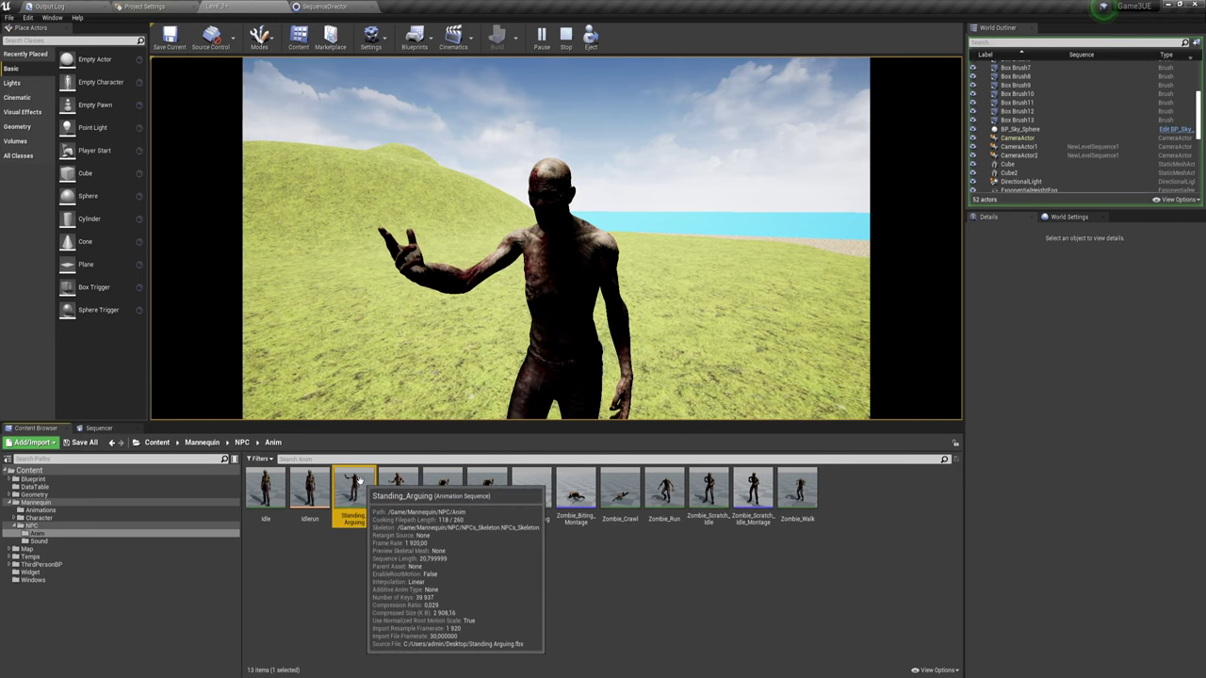
pyautogui.doubleClick(356, 485)
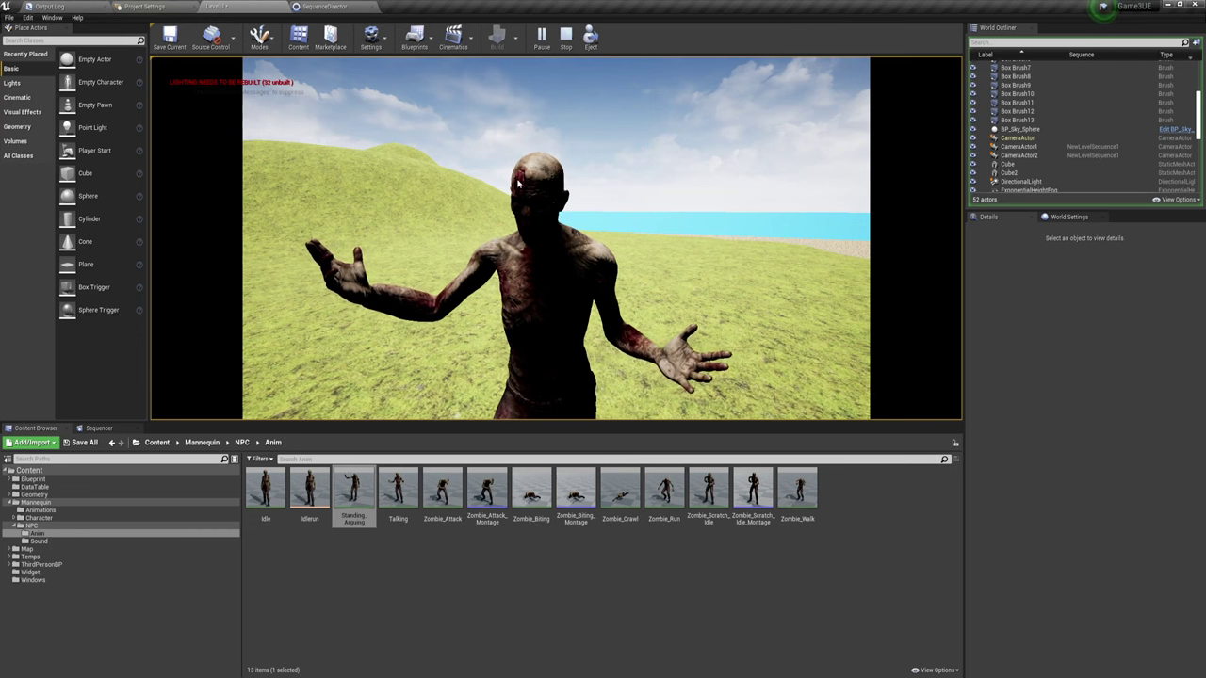
pyautogui.click(569, 44)
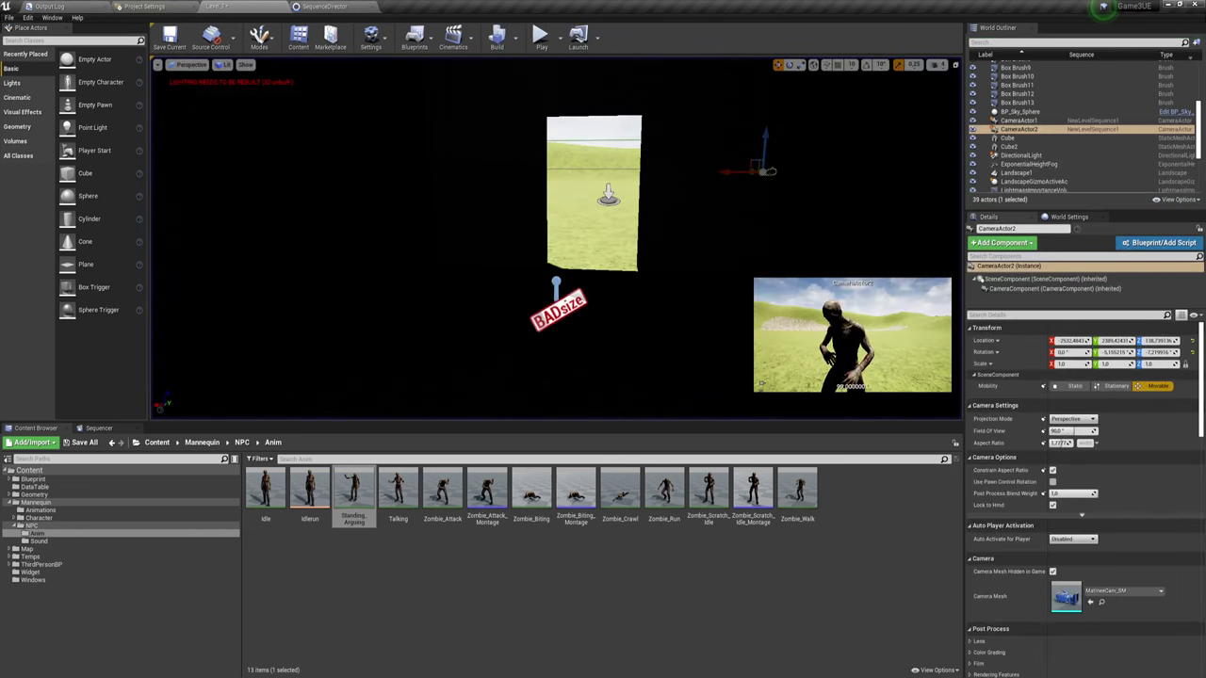
# Recompile the SequenceDirector event graph and run the game in a preview window.
pyautogui.click(325, 7)
pyautogui.write('0.1')
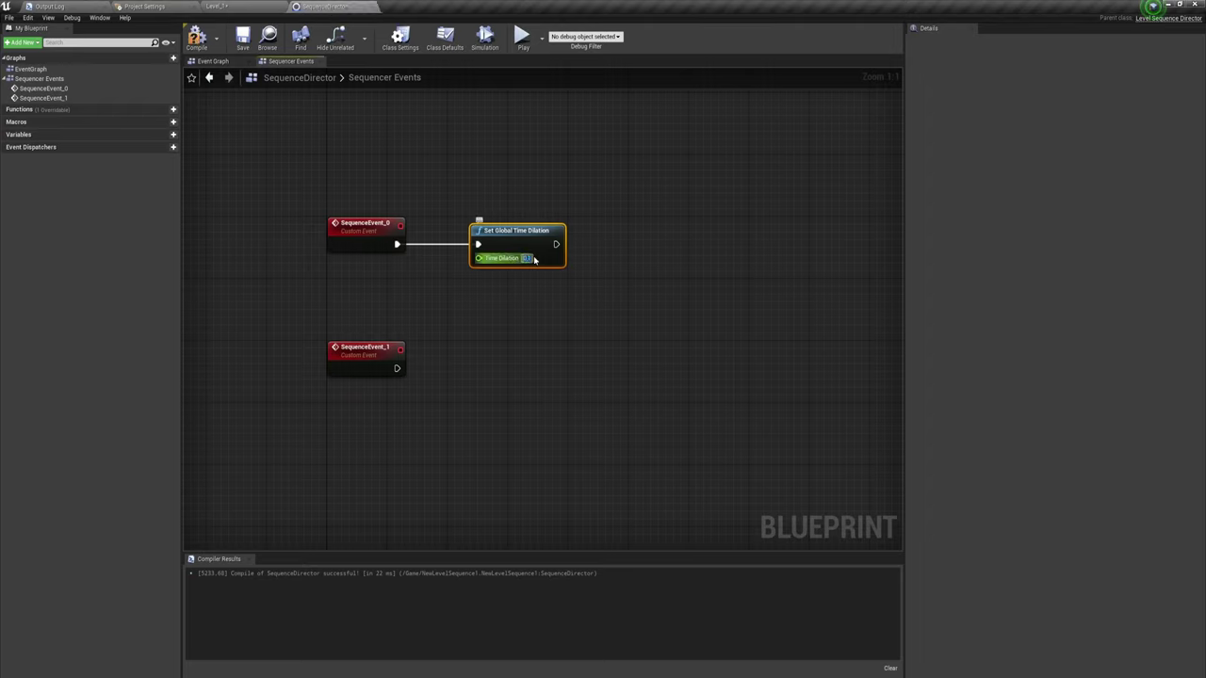
pyautogui.click(196, 38)
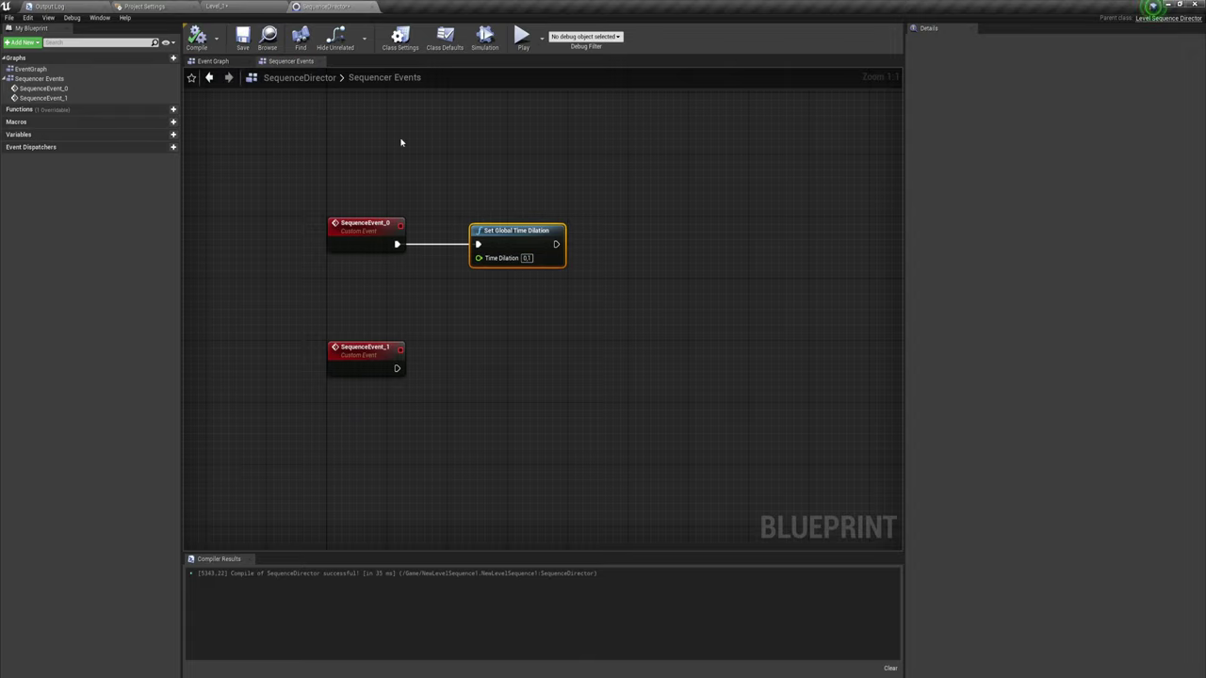
pyautogui.click(521, 37)
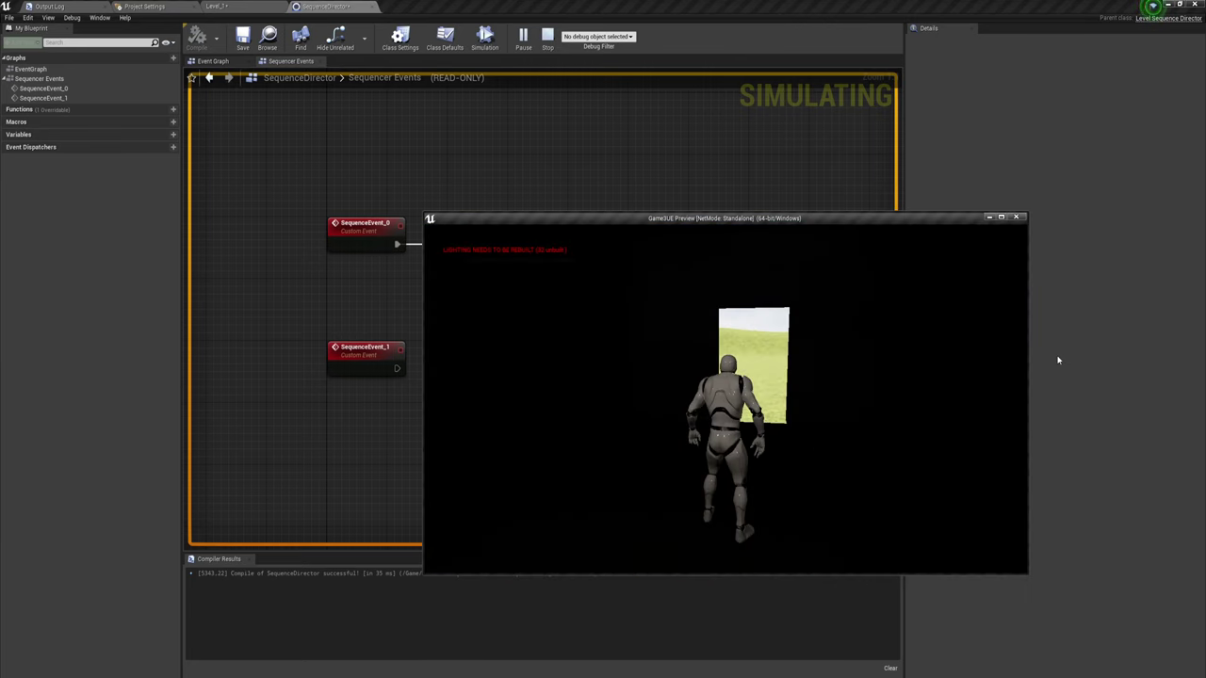
# Walk the character toward the doorway in the game preview, then end the session.
pyautogui.press('Escape')
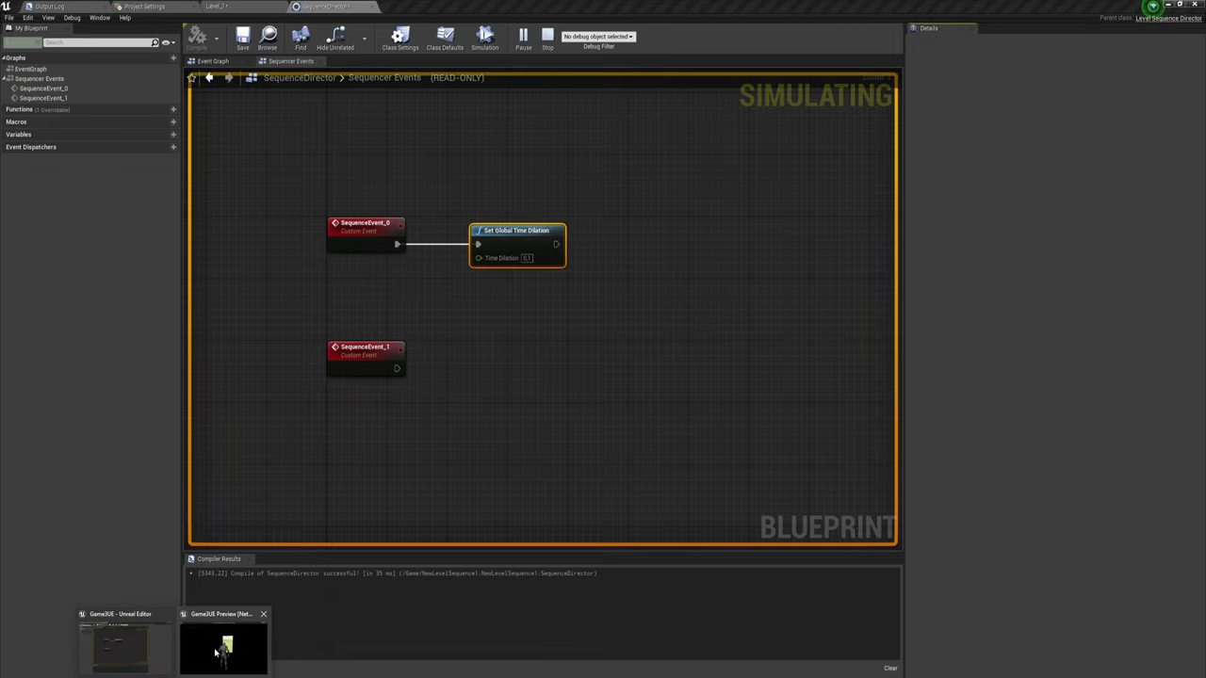
pyautogui.click(226, 648)
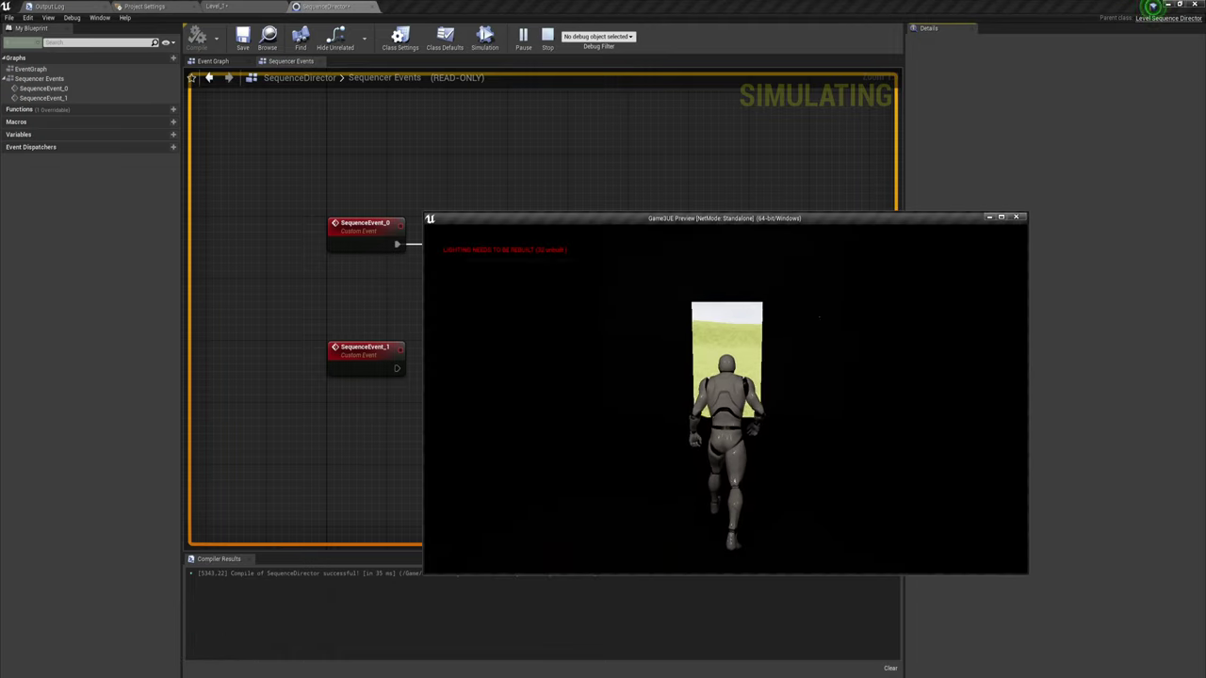
pyautogui.press('d')
pyautogui.press('w')
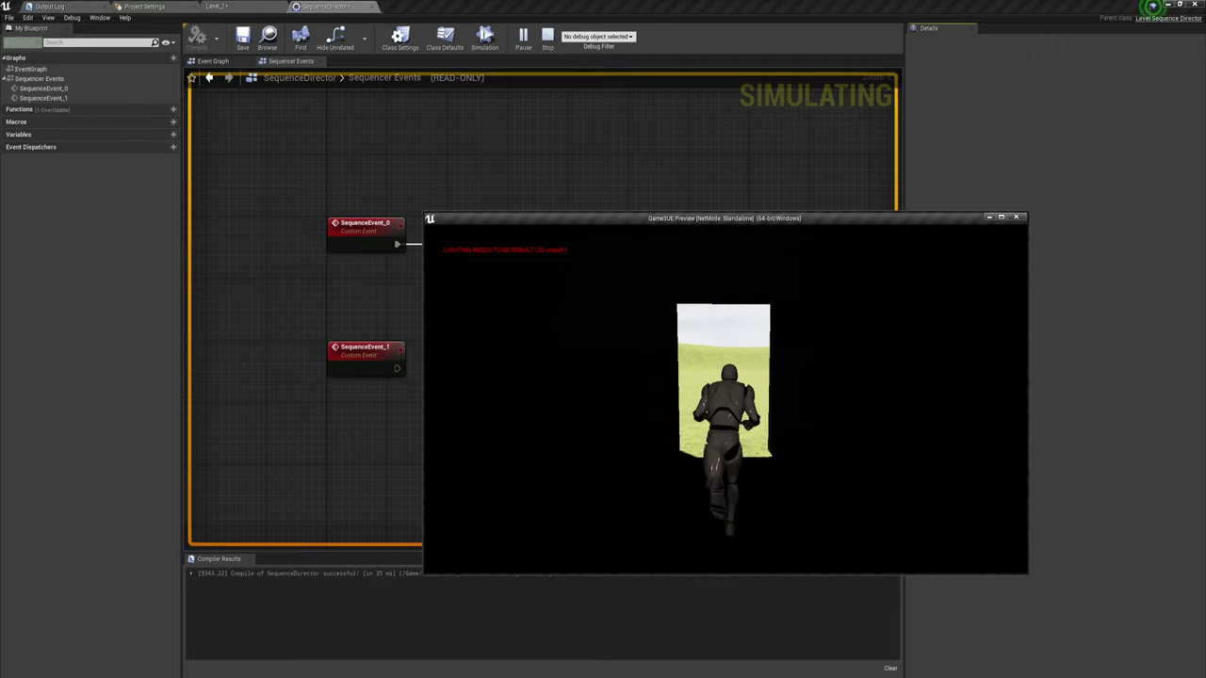
pyautogui.press('Escape')
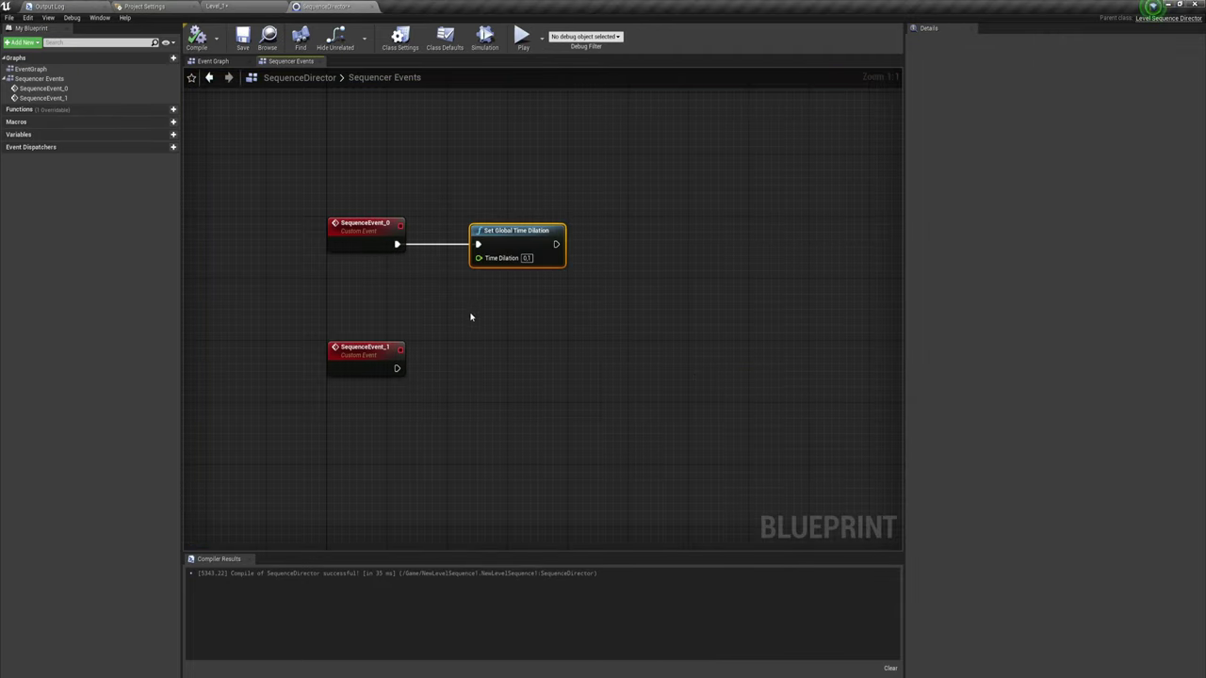
# Duplicate the Set Global Time Dilation node beside SequenceEvent_1 and start a test run.
pyautogui.hotkey('ctrl', 'w')
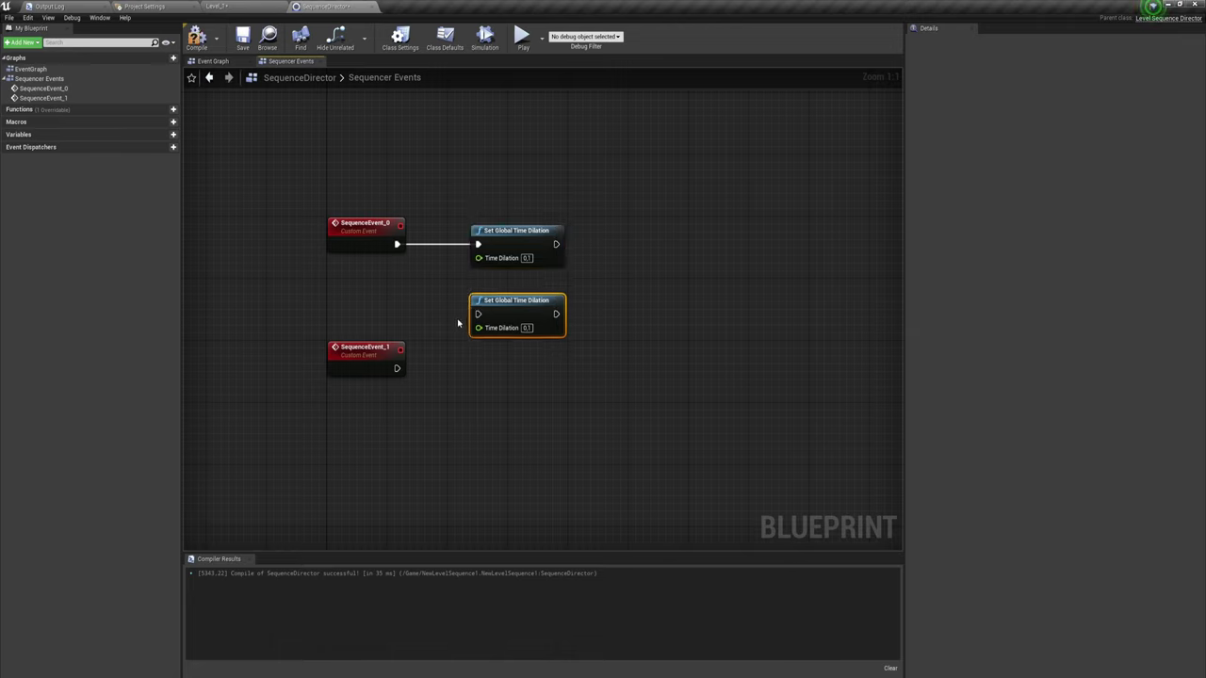
pyautogui.moveTo(497, 312); pyautogui.dragTo(481, 364)
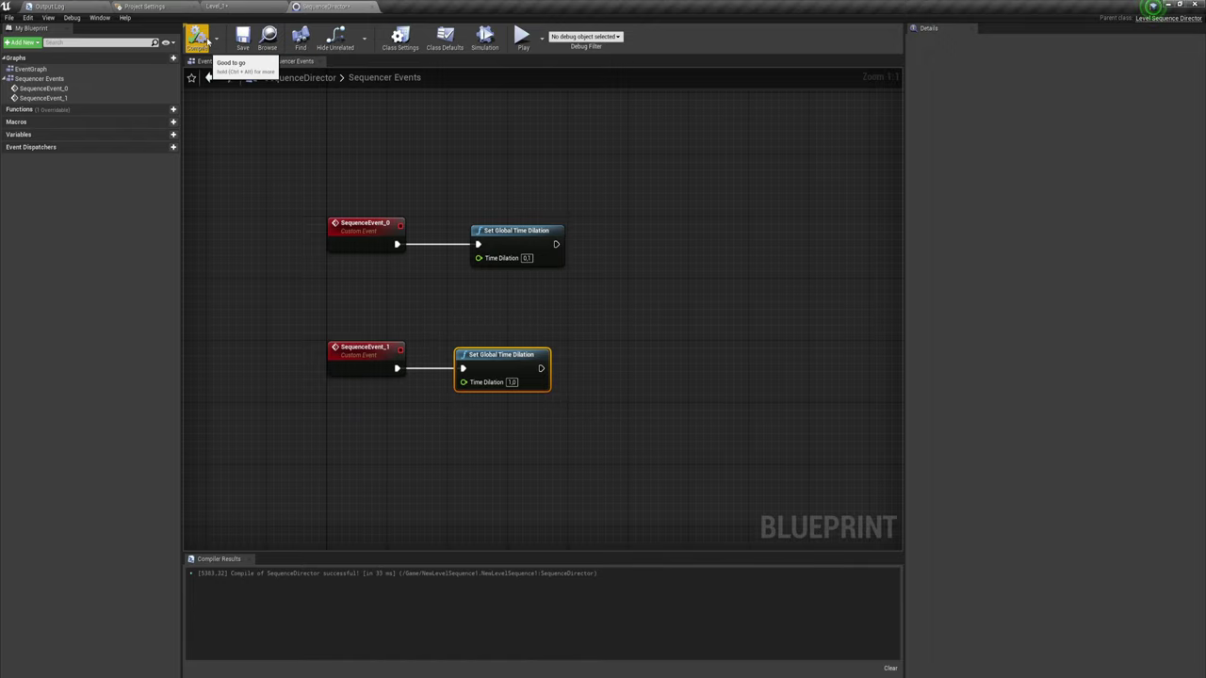
pyautogui.click(520, 38)
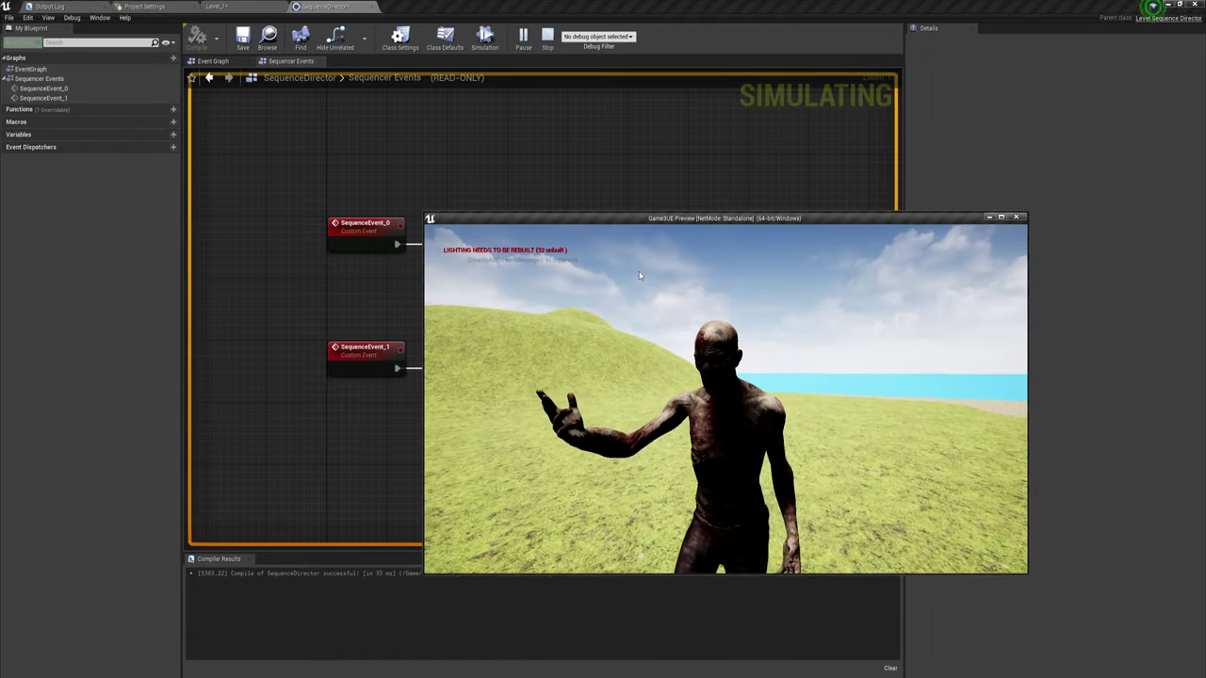
pyautogui.moveTo(707, 221)
pyautogui.mouseDown()
pyautogui.moveTo(621, 140)
pyautogui.moveTo(519, 110)
pyautogui.mouseUp()
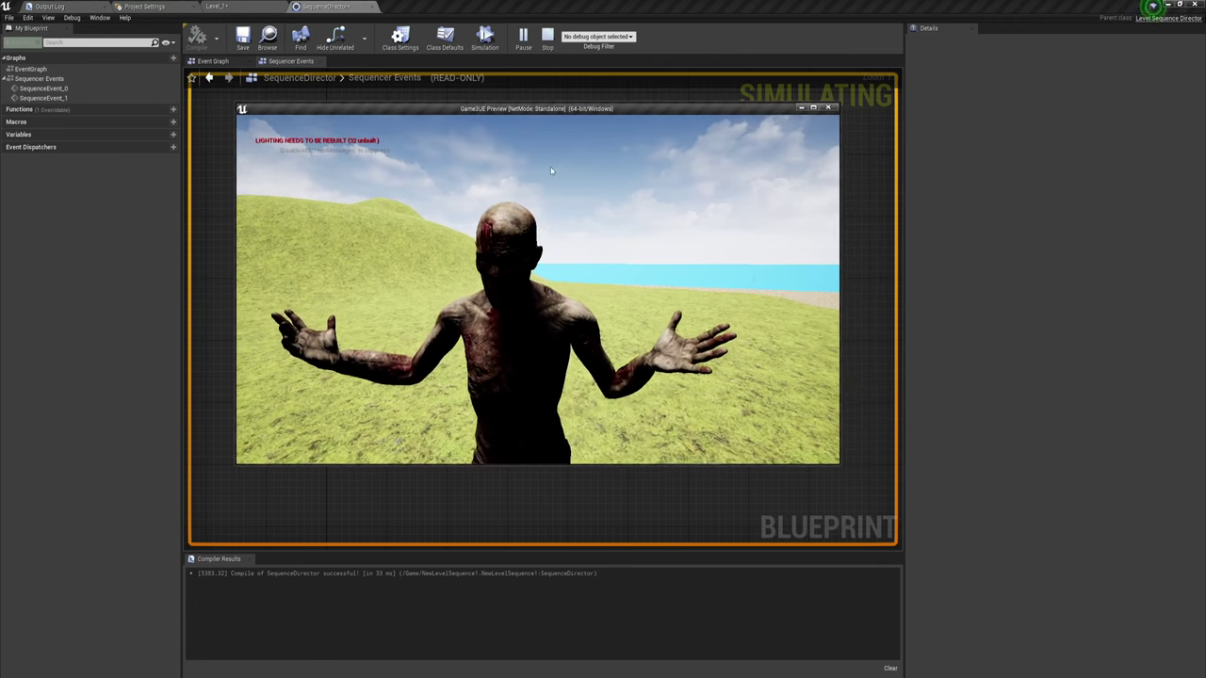